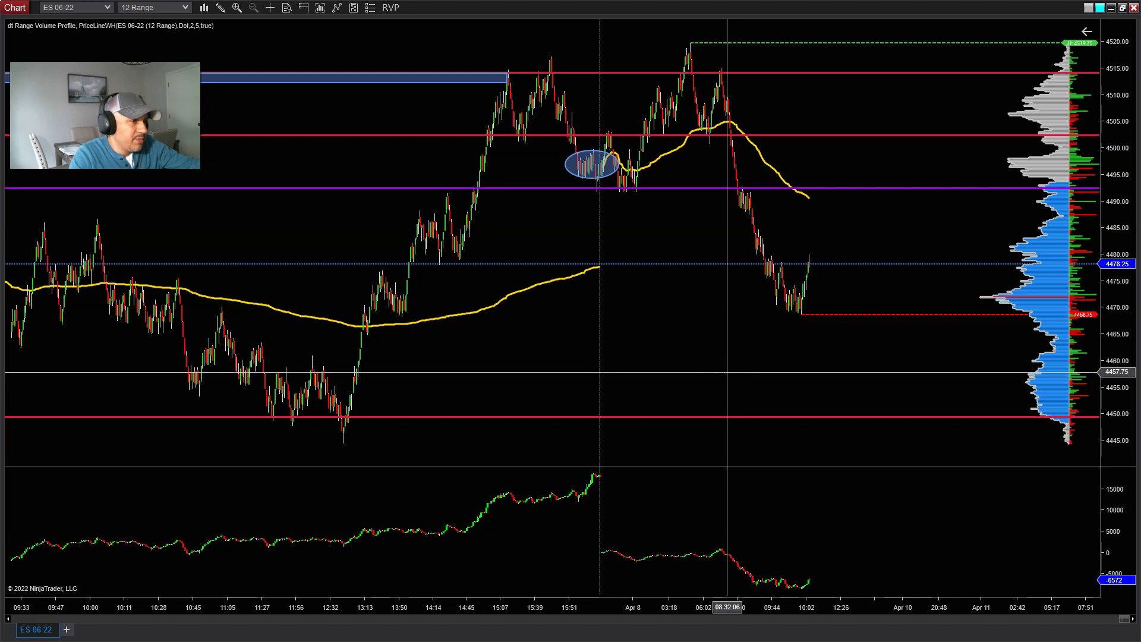
# Step: Examine the April 8 decline and rebound on the 12 Range ES chart against the full April 7 session
pyautogui.moveTo(767, 365); pyautogui.dragTo(806, 269)
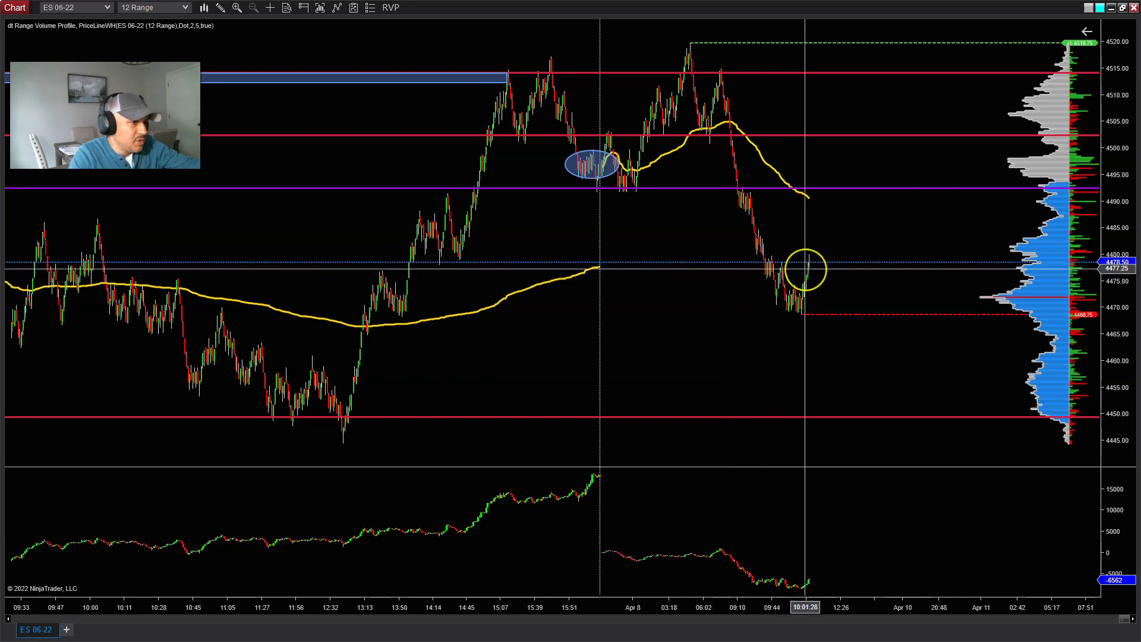
pyautogui.click(706, 373)
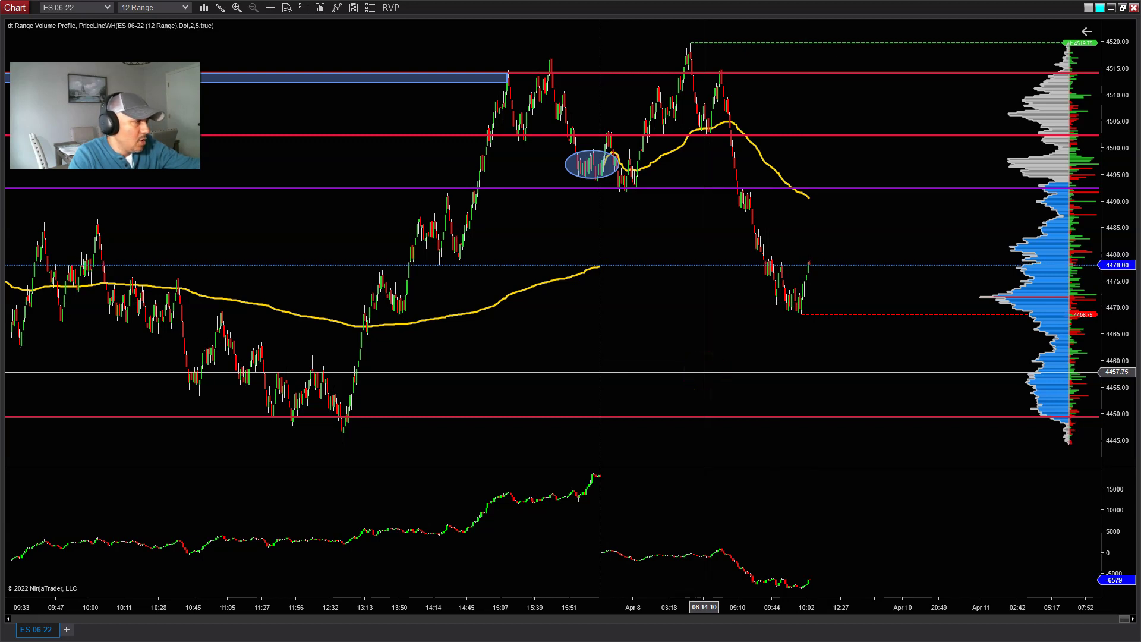
pyautogui.click(713, 331)
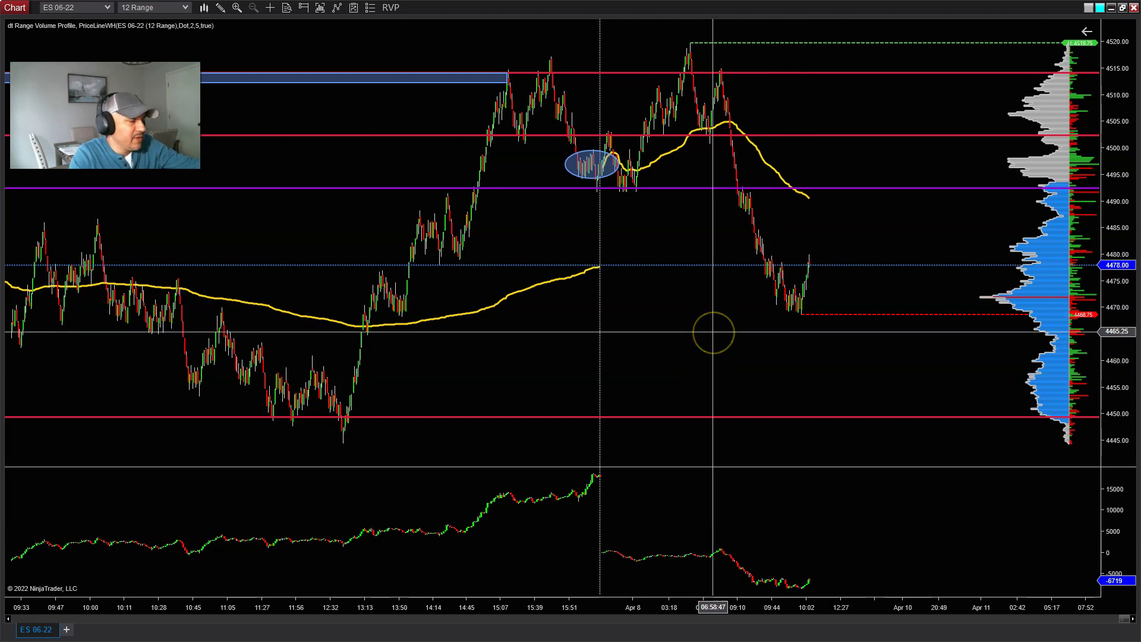
pyautogui.moveTo(708, 607); pyautogui.dragTo(801, 615)
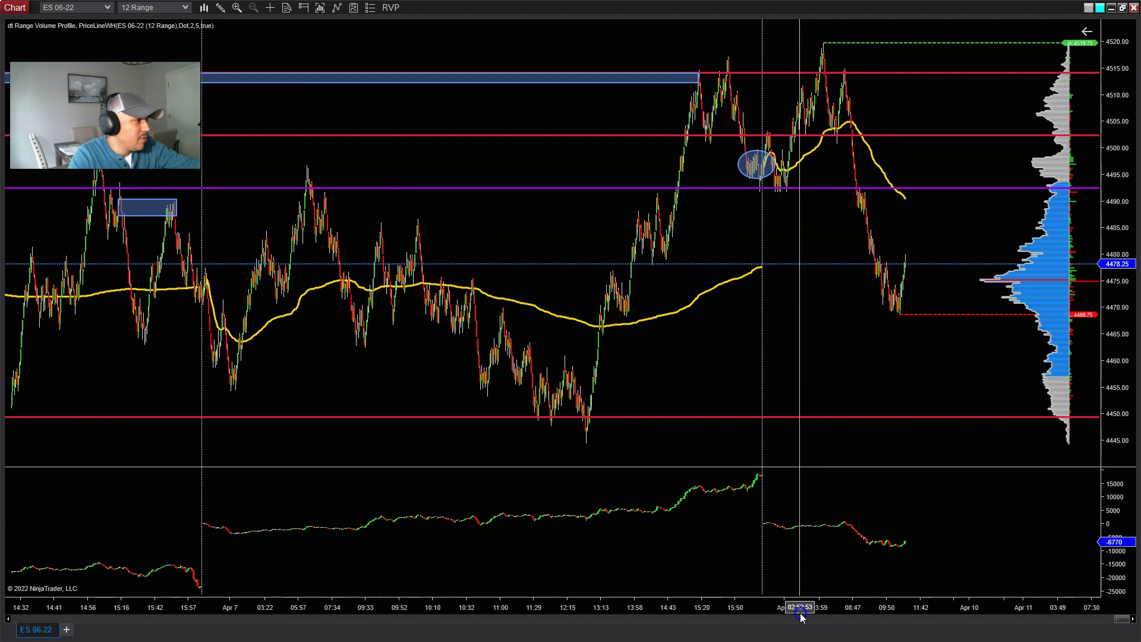
pyautogui.moveTo(801, 618); pyautogui.dragTo(750, 618)
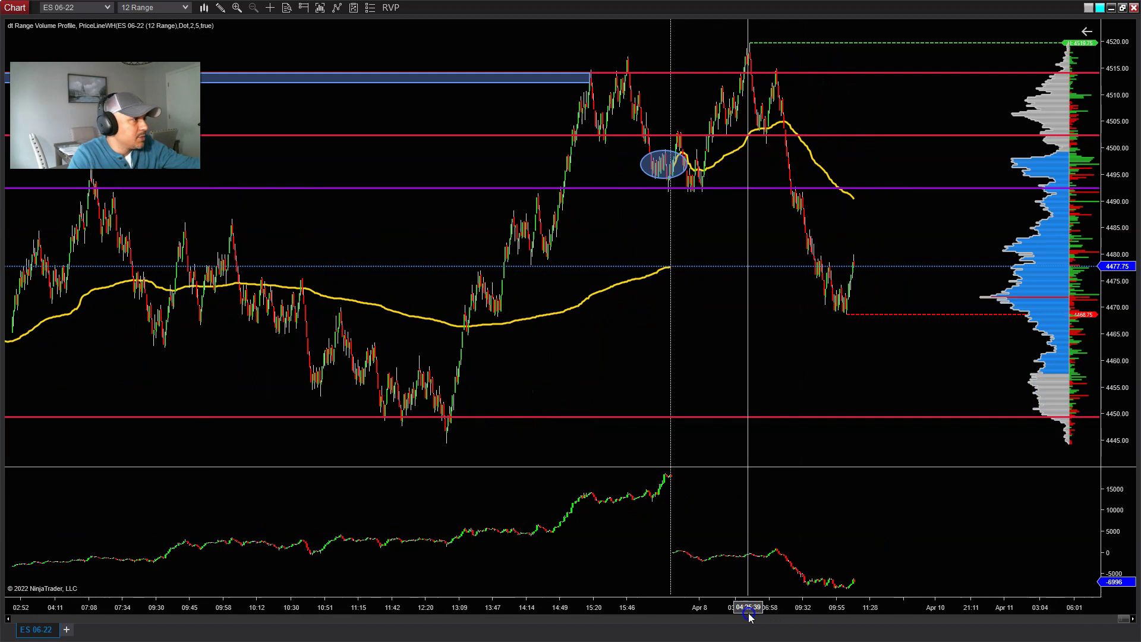
pyautogui.moveTo(749, 617); pyautogui.dragTo(708, 606)
pyautogui.click(733, 589)
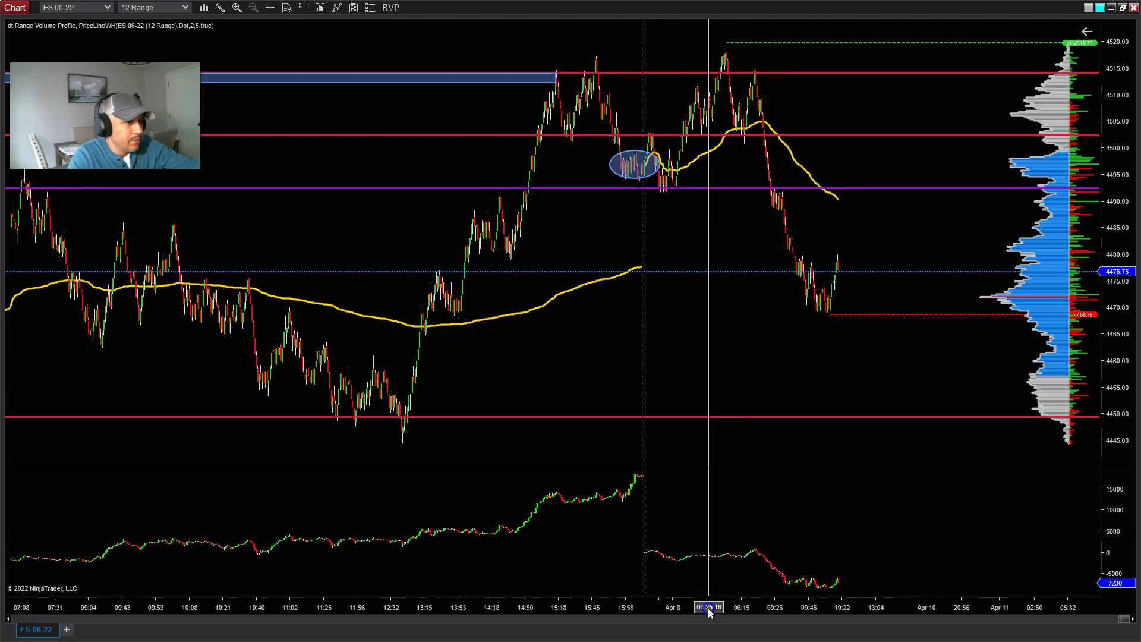
pyautogui.click(1071, 535)
pyautogui.click(818, 360)
pyautogui.click(815, 275)
pyautogui.click(888, 271)
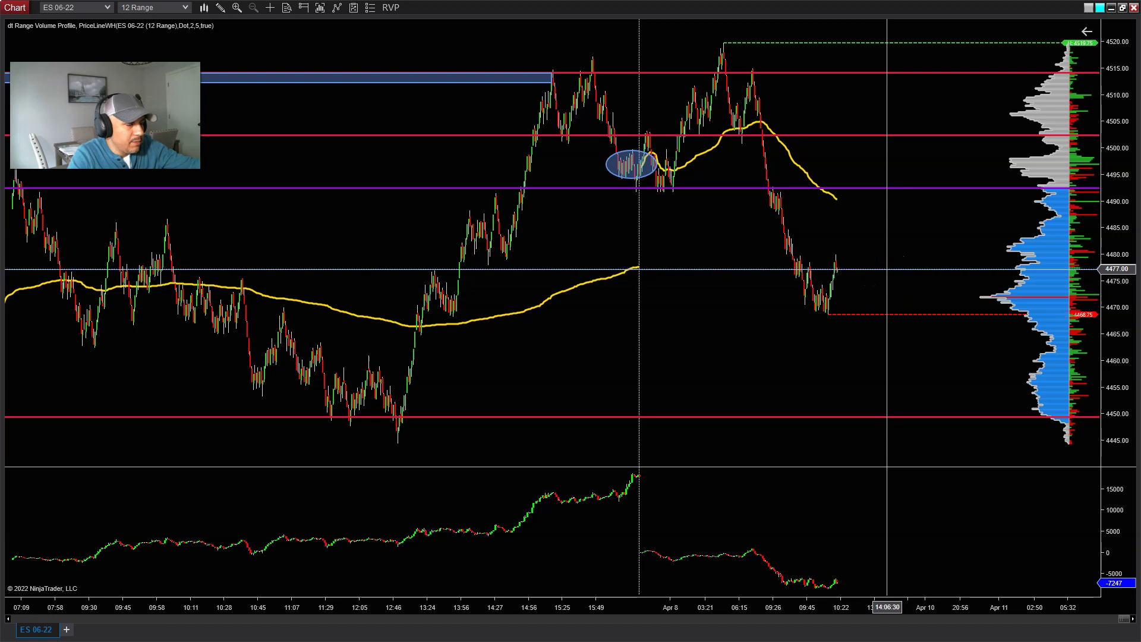
pyautogui.click(834, 365)
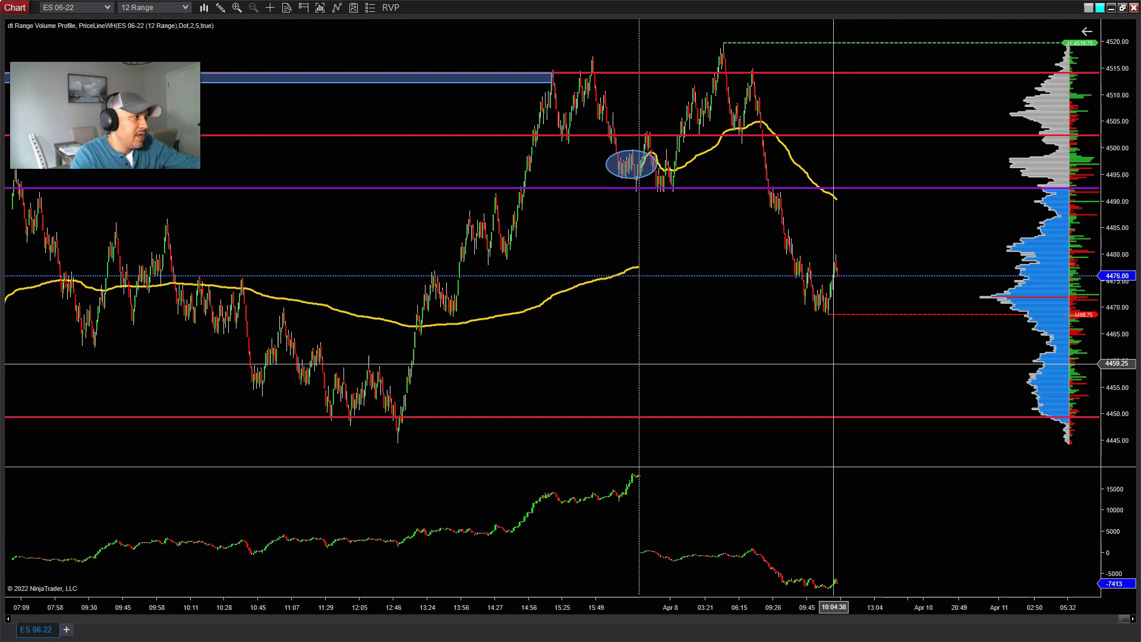
pyautogui.click(862, 364)
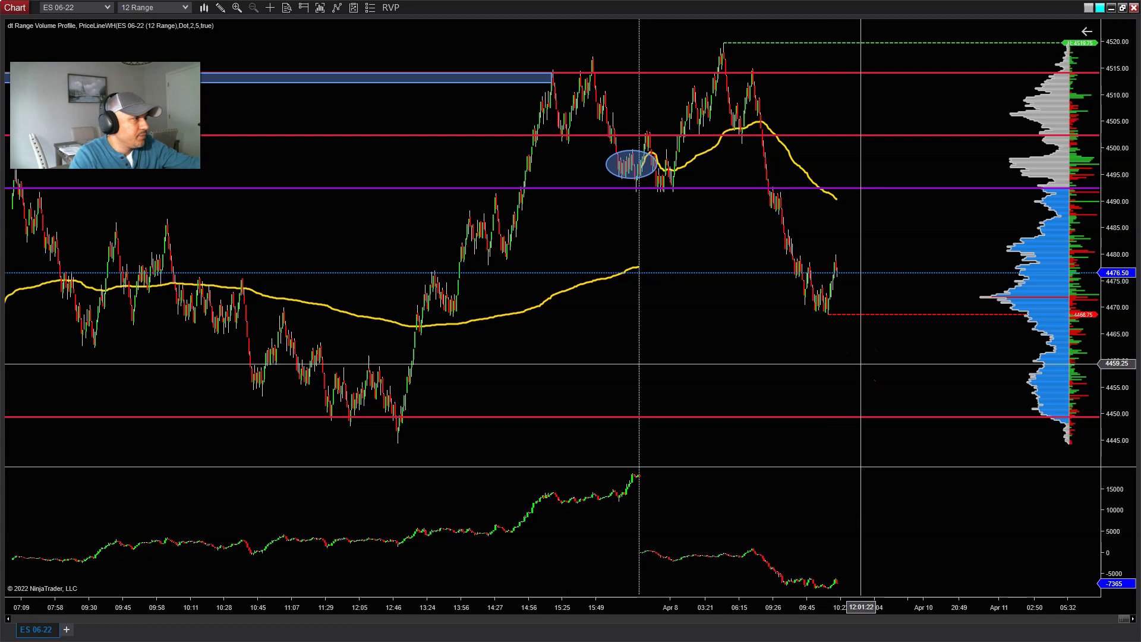
pyautogui.click(867, 355)
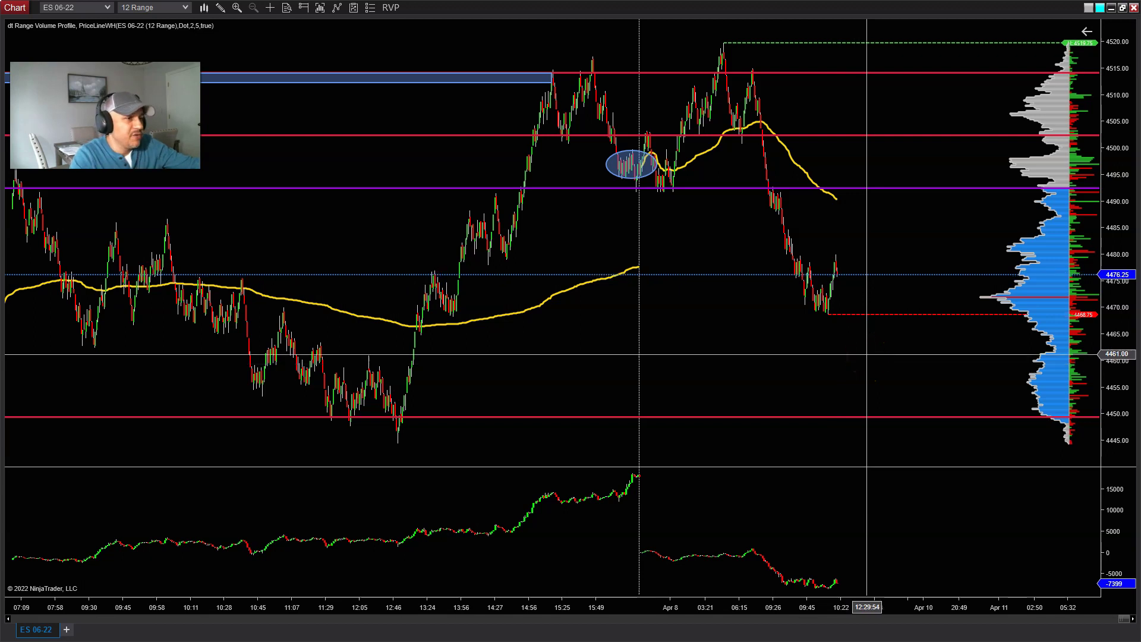
pyautogui.click(1096, 357)
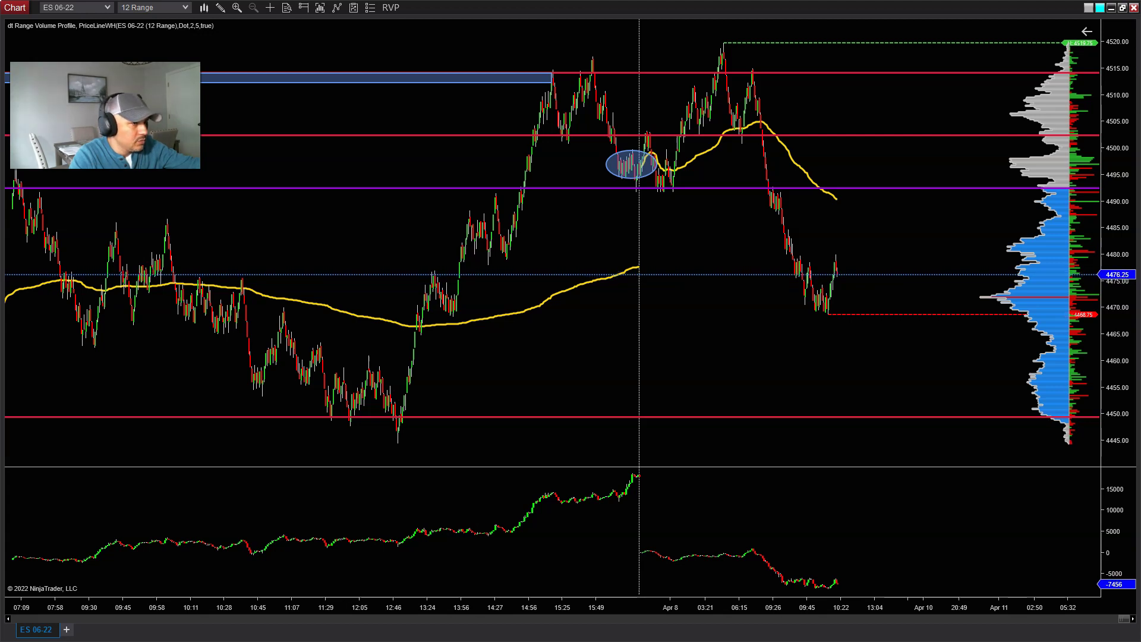
# Step: Compress the 12 Range chart's time scale to review sessions back to April 4, and expand it around April 7 and 8
pyautogui.moveTo(639, 606); pyautogui.dragTo(898, 605)
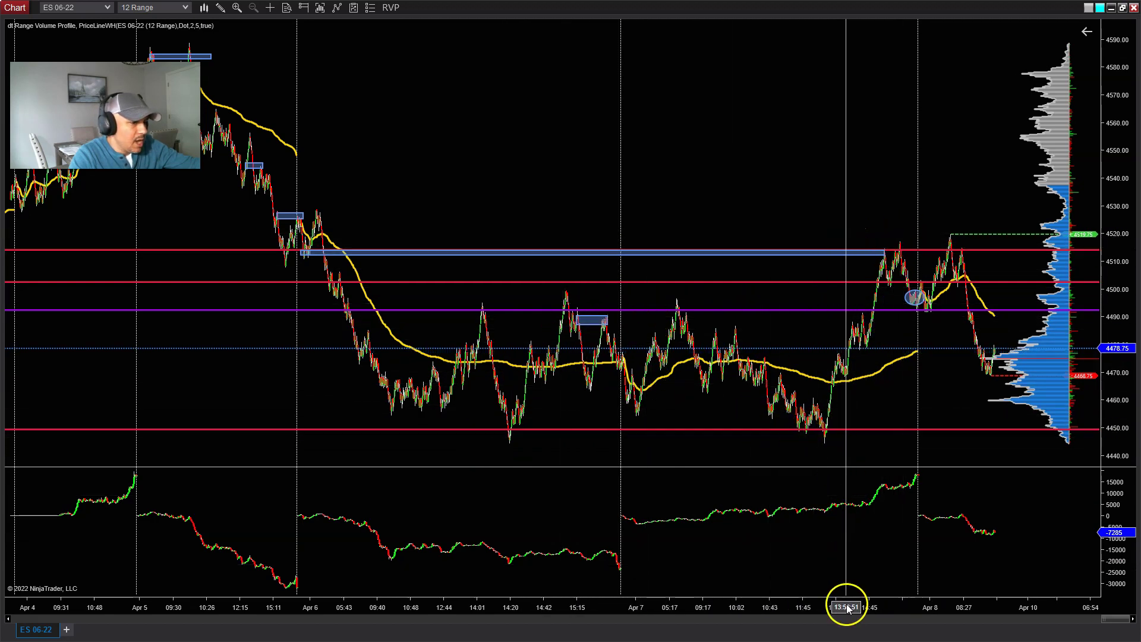
pyautogui.moveTo(843, 606); pyautogui.dragTo(777, 606)
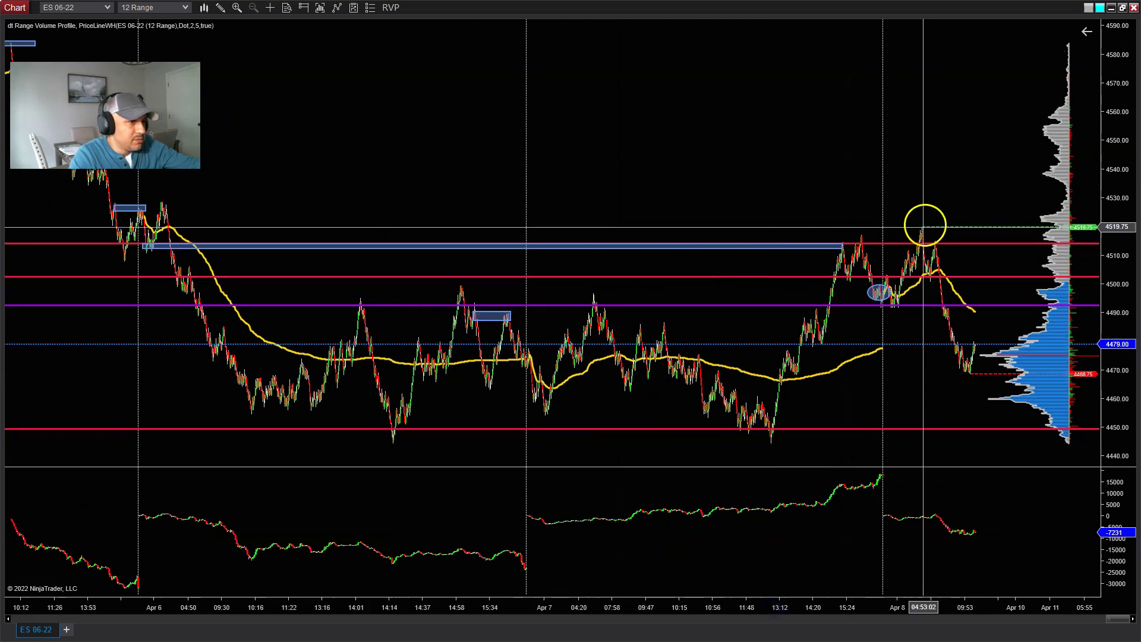
pyautogui.moveTo(861, 606); pyautogui.dragTo(479, 565)
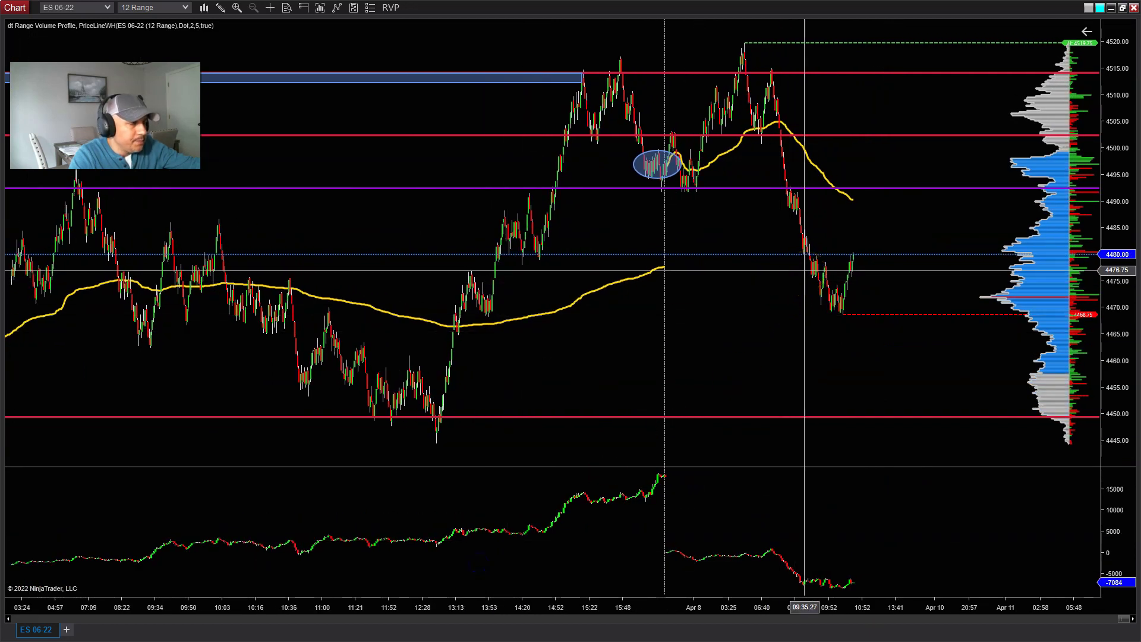
pyautogui.moveTo(716, 607); pyautogui.dragTo(757, 604)
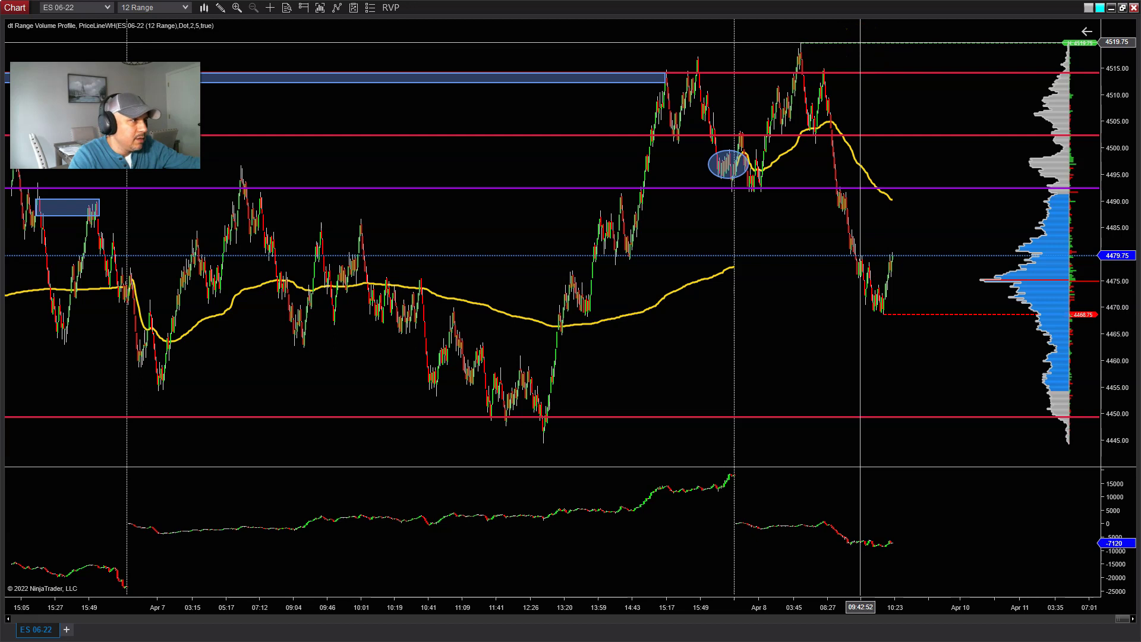
# Step: Compare the April 8 drop with the trading range since April 6 on the 12 Range chart, ending on the last two sessions
pyautogui.moveTo(825, 594); pyautogui.dragTo(1118, 606)
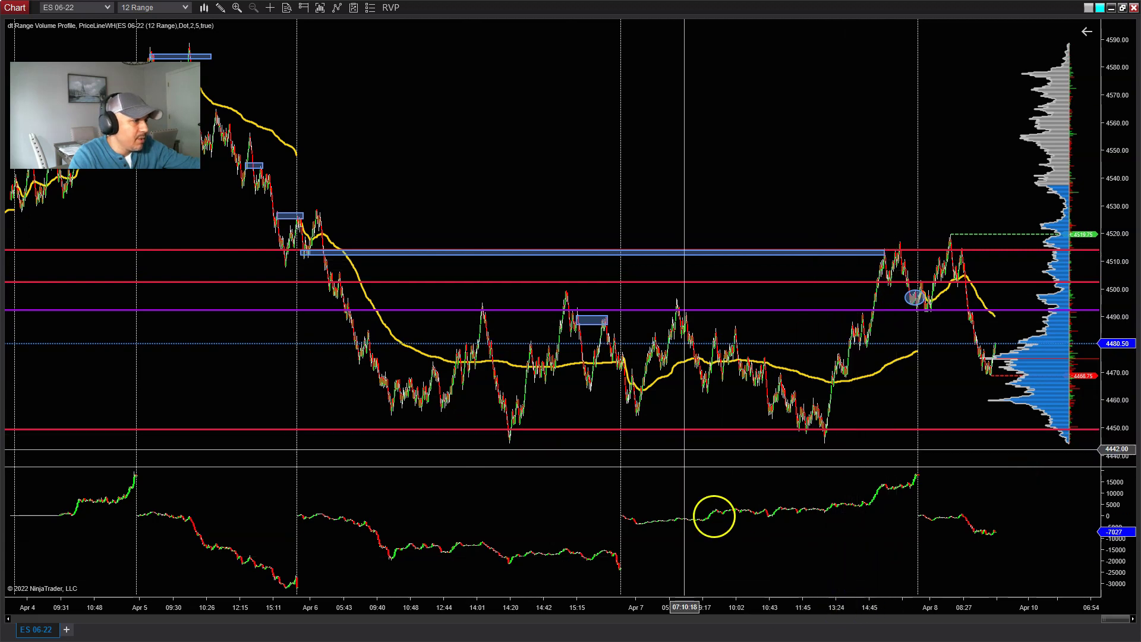
pyautogui.moveTo(454, 392); pyautogui.dragTo(387, 196)
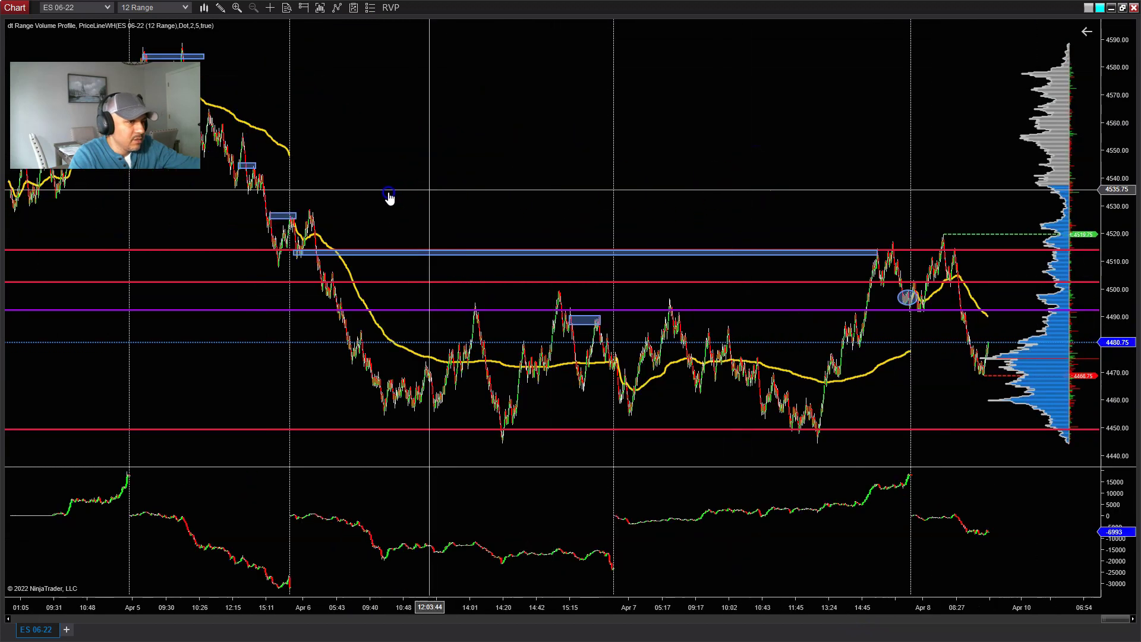
pyautogui.moveTo(887, 605); pyautogui.dragTo(800, 604)
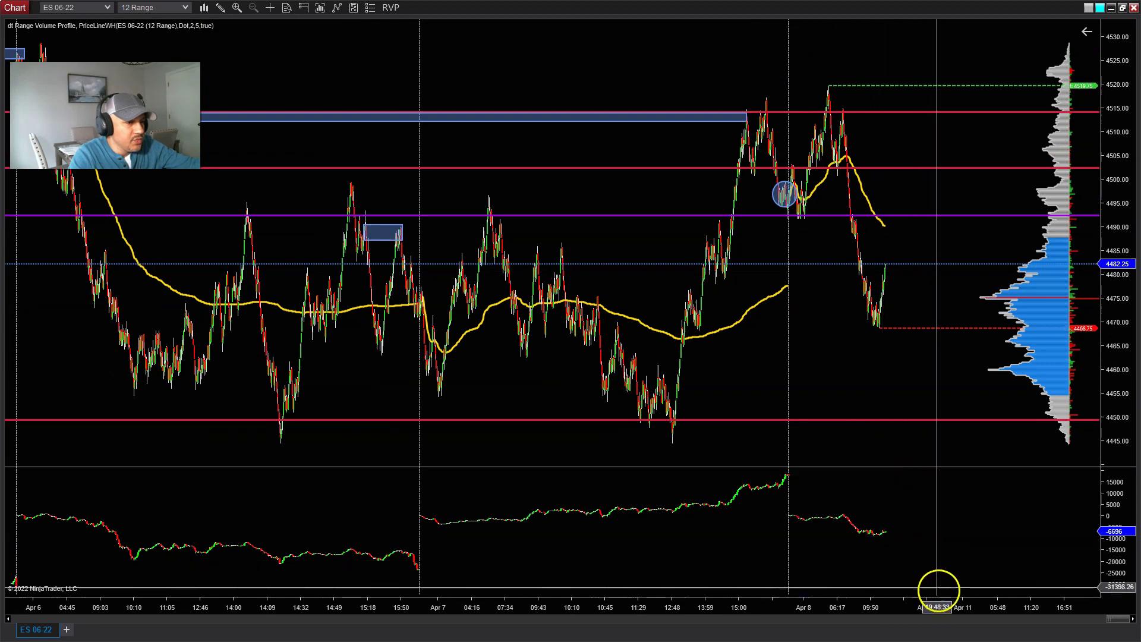
pyautogui.moveTo(938, 606); pyautogui.dragTo(913, 605)
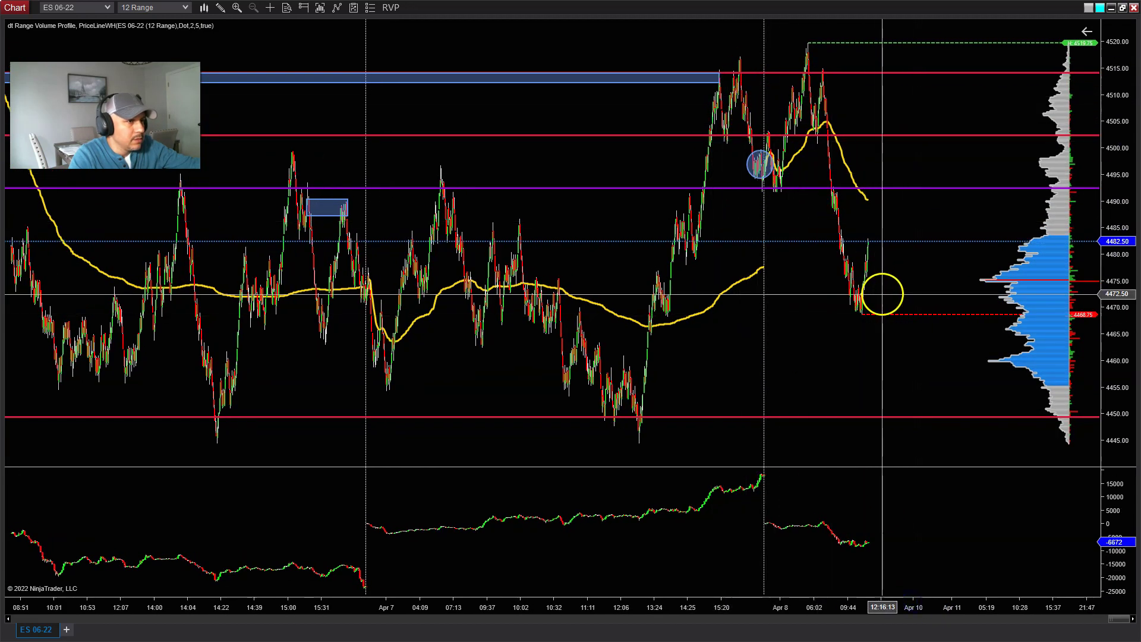
pyautogui.moveTo(943, 606); pyautogui.dragTo(852, 596)
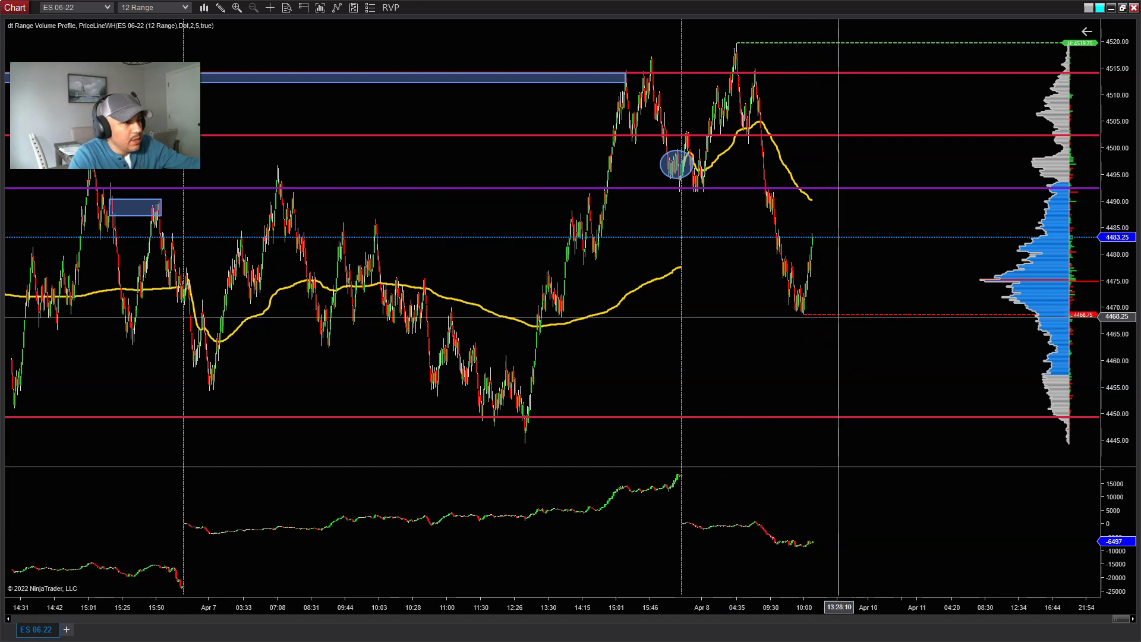
pyautogui.click(845, 299)
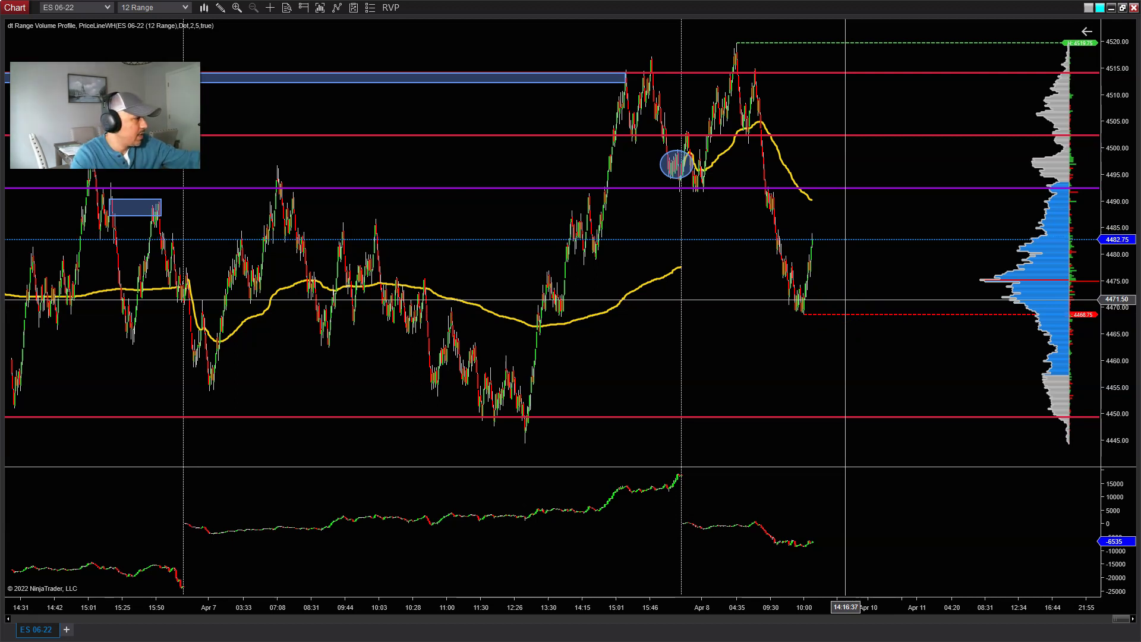
pyautogui.moveTo(797, 313); pyautogui.dragTo(856, 607)
pyautogui.moveTo(783, 242); pyautogui.dragTo(749, 202)
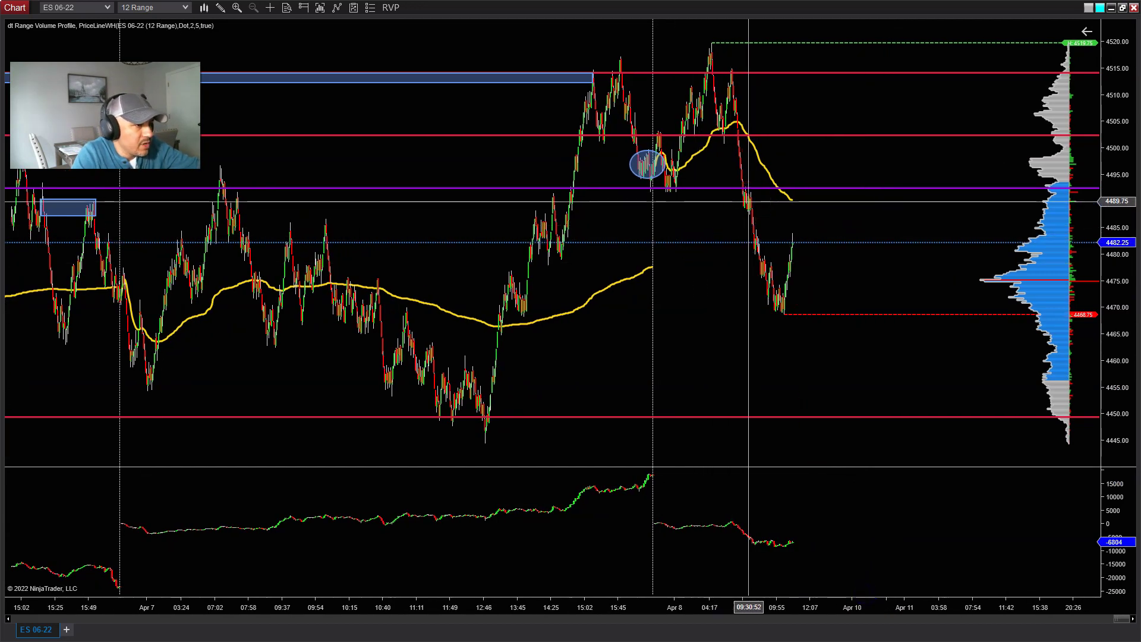
# Step: Swap the maximized 12 Range chart for the 60 Range chart and examine its price action from April 1 to April 8
pyautogui.moveTo(747, 247); pyautogui.dragTo(1126, 14)
pyautogui.click(1123, 7)
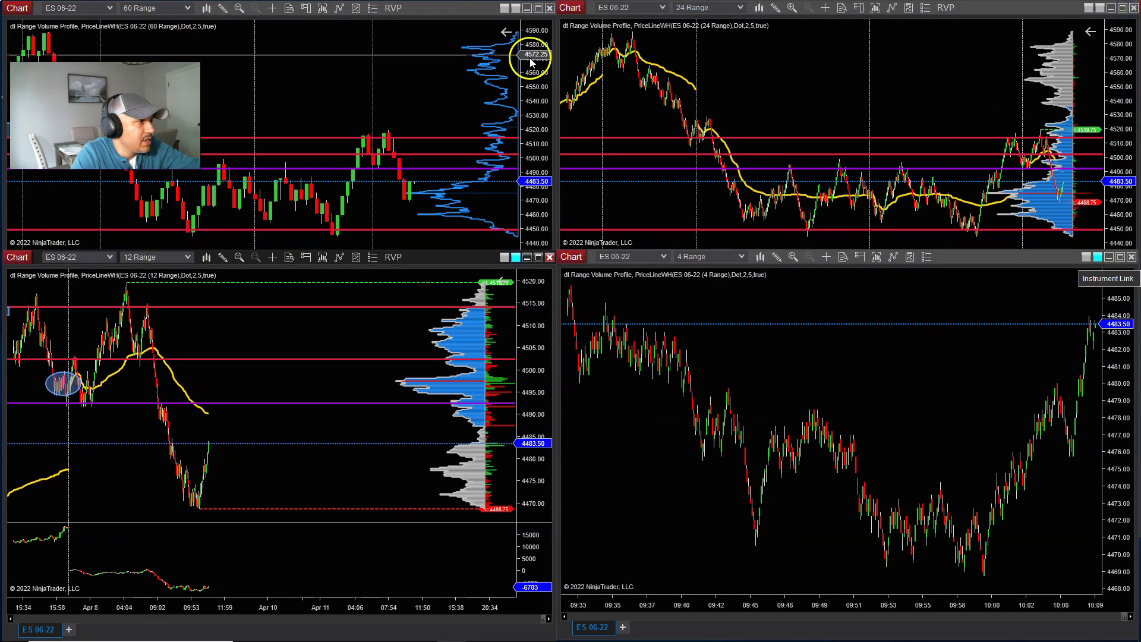
pyautogui.click(537, 8)
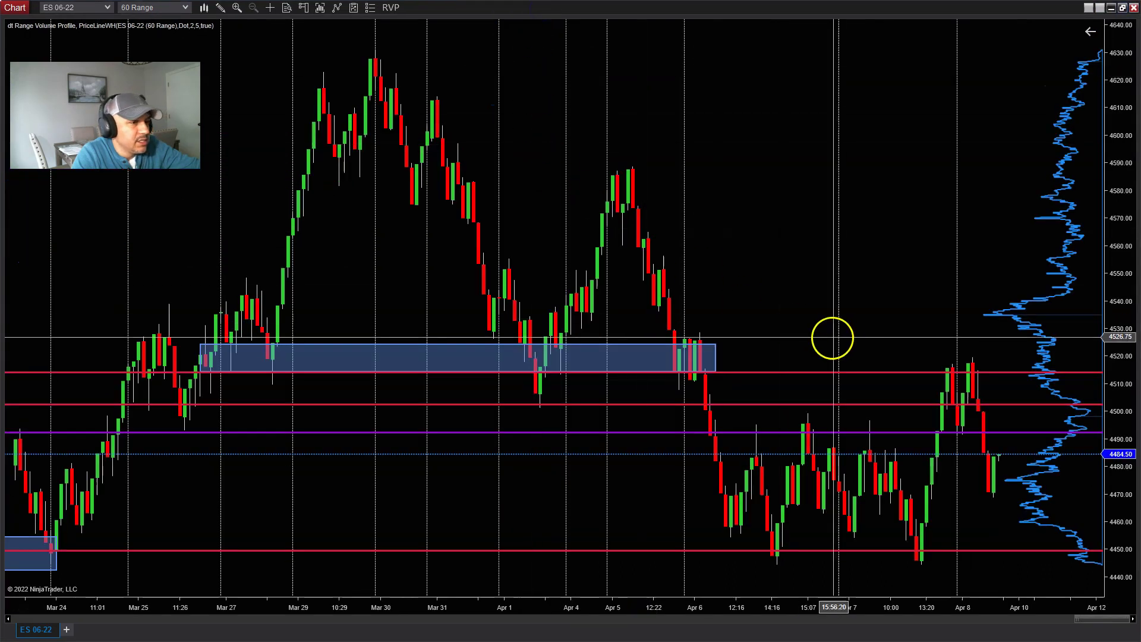
pyautogui.moveTo(891, 315); pyautogui.dragTo(793, 319)
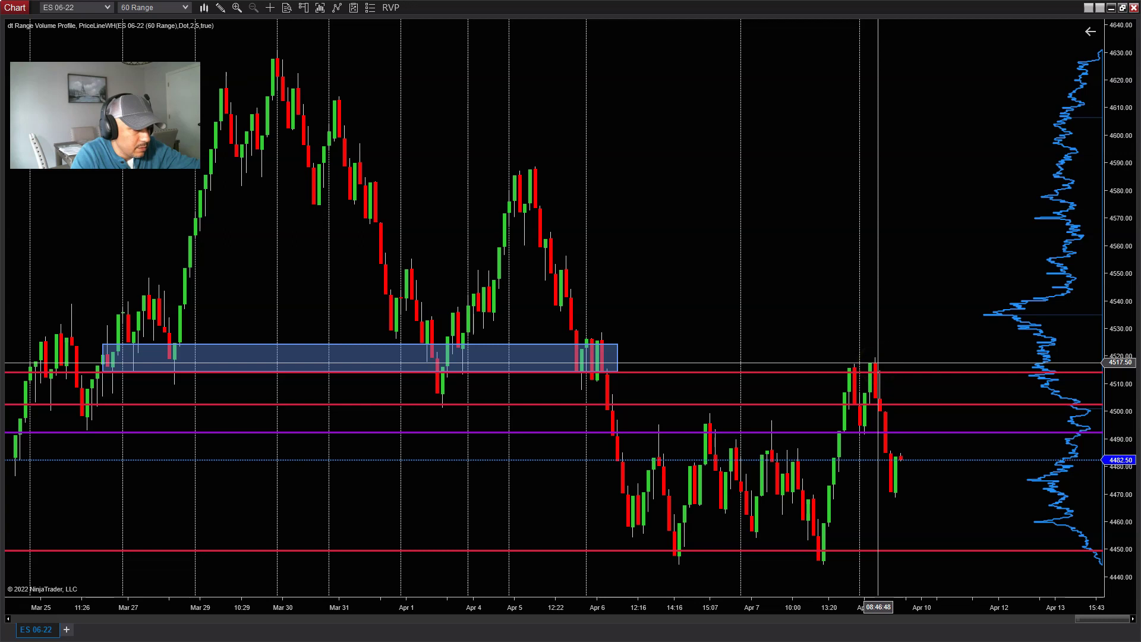
pyautogui.moveTo(896, 593); pyautogui.dragTo(847, 308)
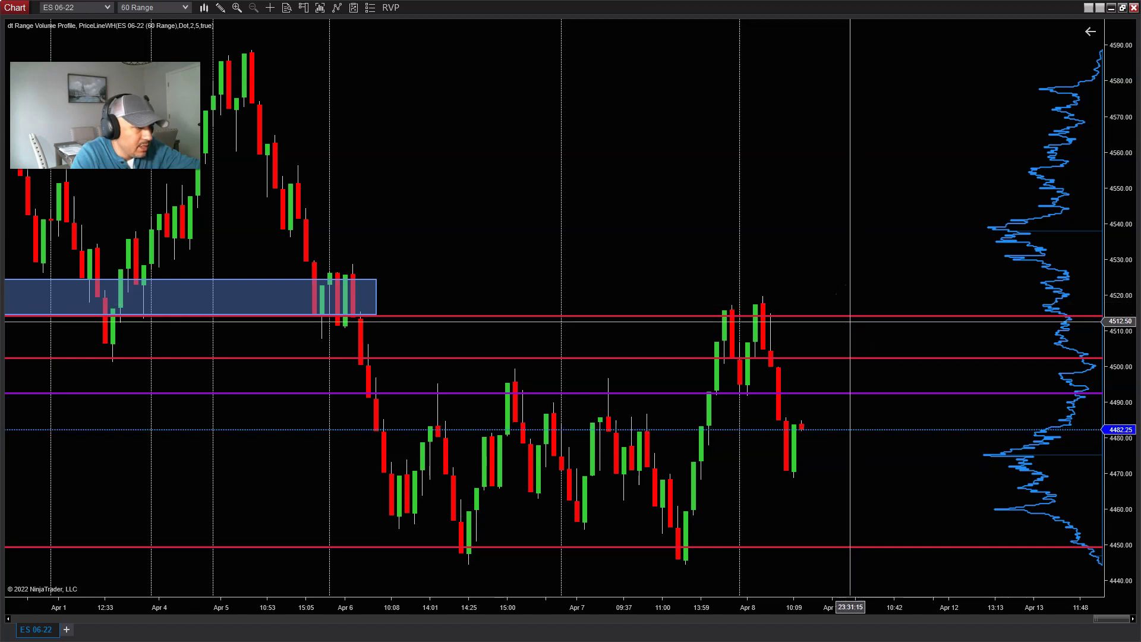
# Step: Restore the four-chart layout and shift the 4 Range chart back in time to leave blank space after the latest bars
pyautogui.click(1124, 8)
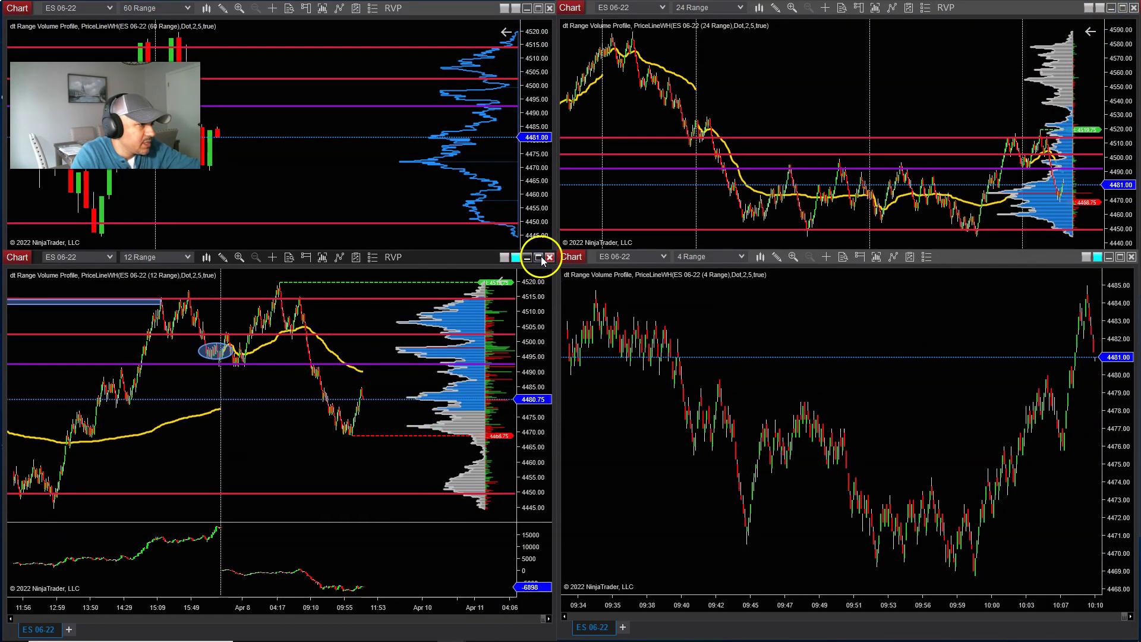
pyautogui.moveTo(879, 310); pyautogui.dragTo(785, 328)
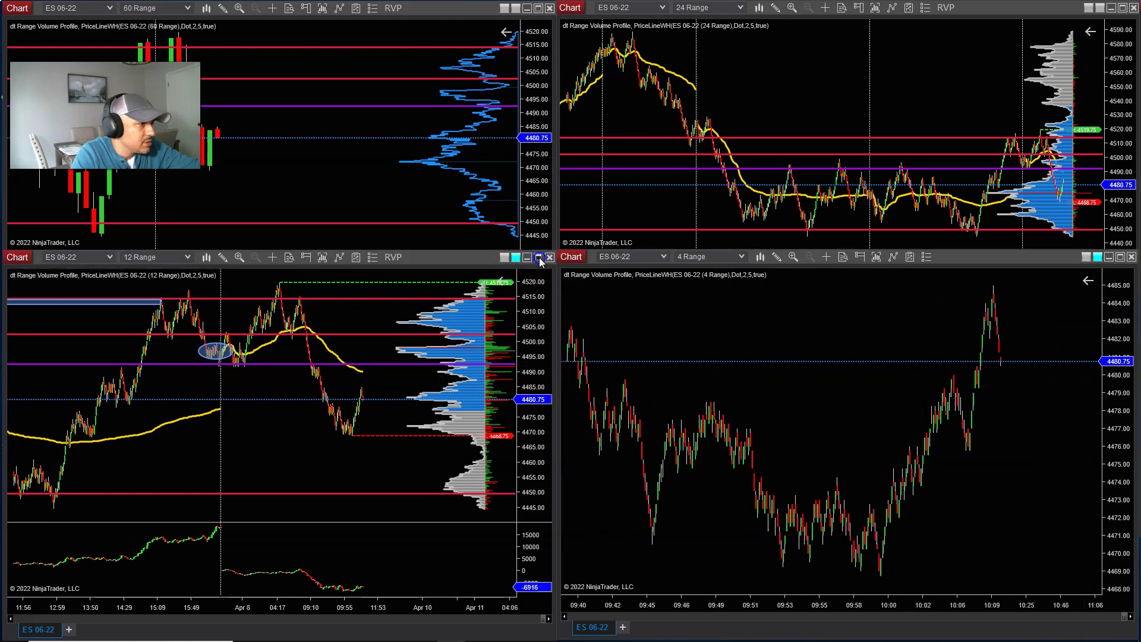
# Step: Maximize the 12 Range chart and examine the April 8 rebound against the April 7 session and the marked price levels
pyautogui.click(538, 257)
pyautogui.scroll(-3, 934, 451)
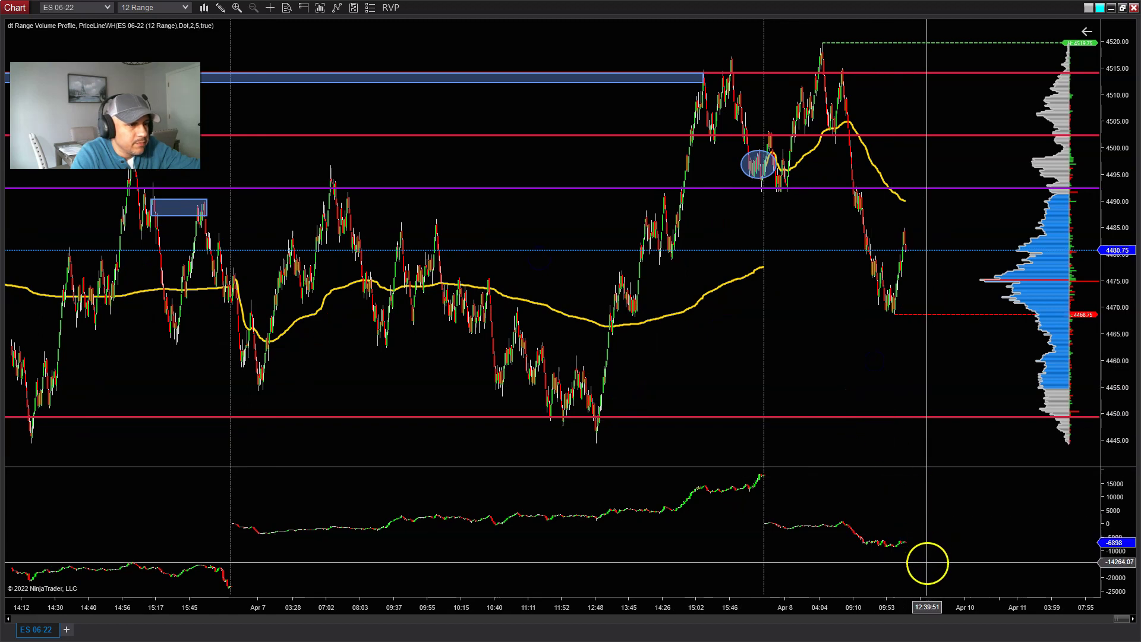
pyautogui.scroll(-5, 928, 562)
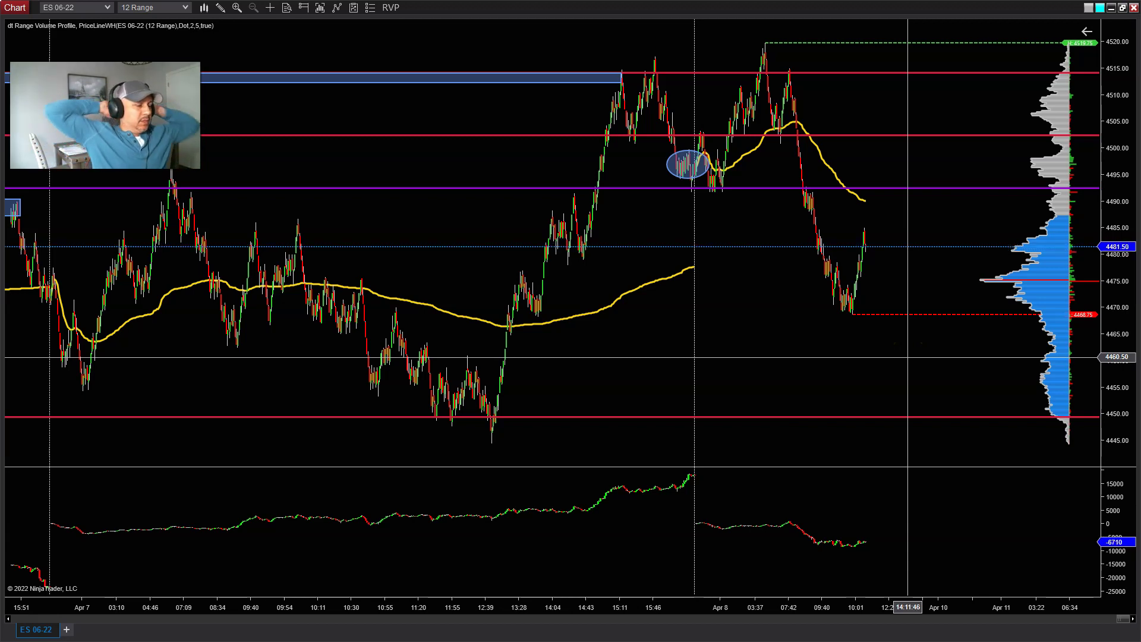
pyautogui.moveTo(902, 607); pyautogui.dragTo(979, 529)
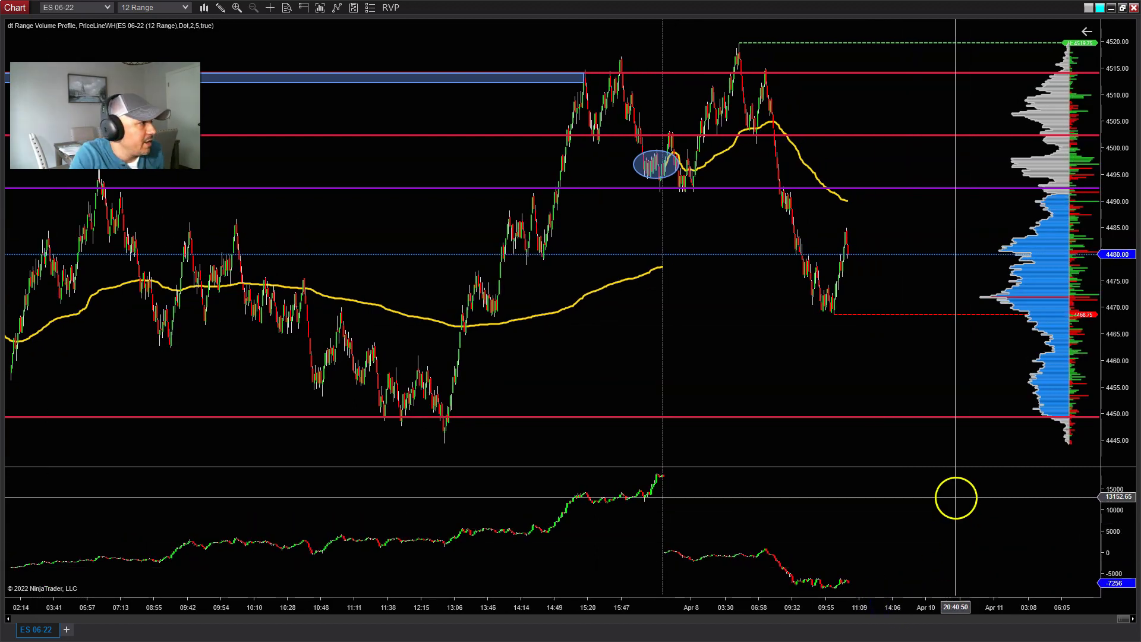
pyautogui.click(801, 371)
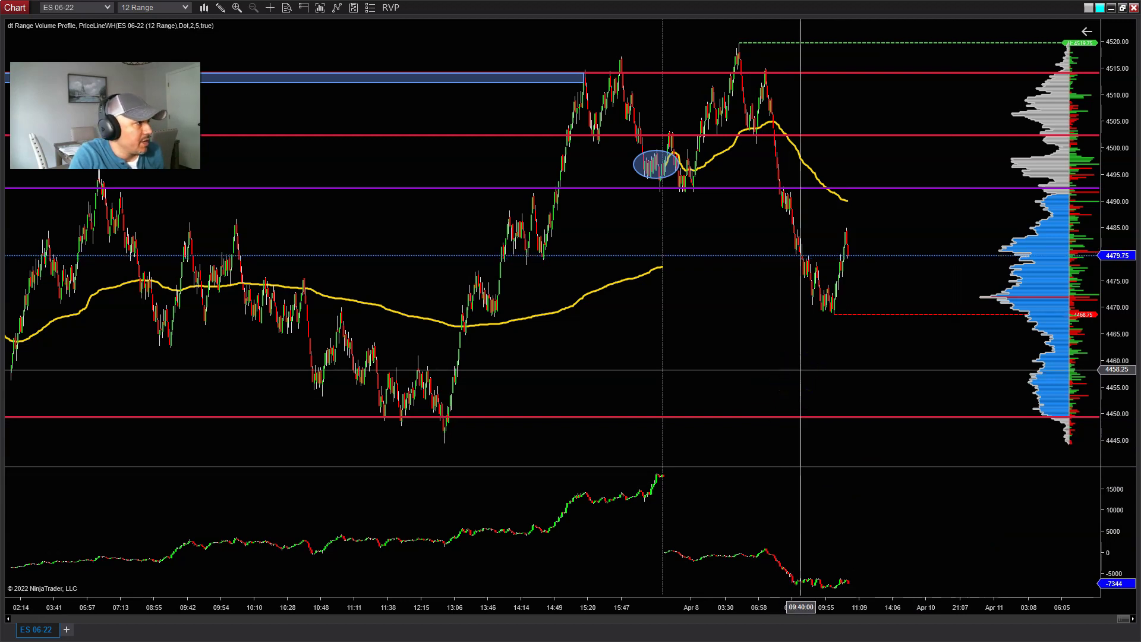
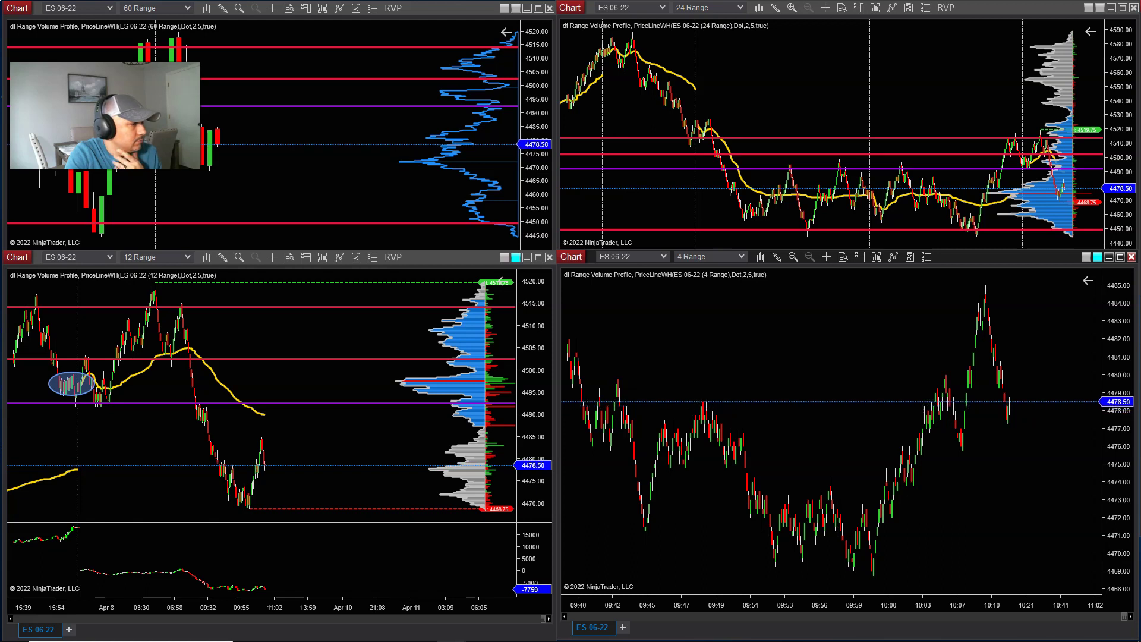
# Step: Compress the time scale of the 12 Range chart in the four-chart layout and shift it to include April 7's afternoon rally
pyautogui.moveTo(433, 604); pyautogui.dragTo(465, 604)
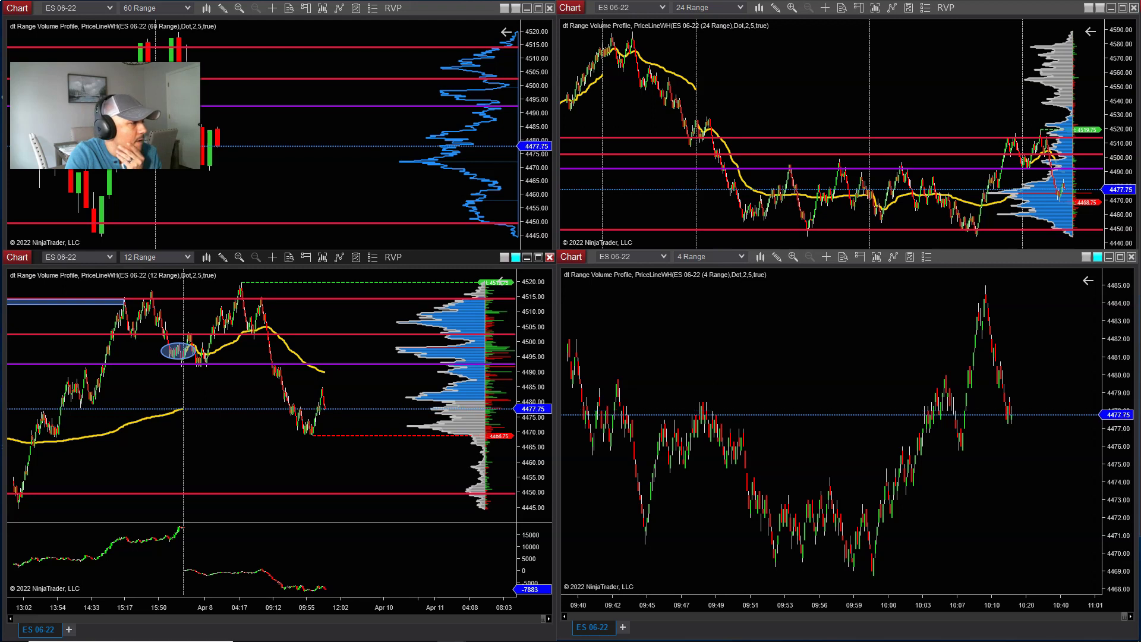
pyautogui.moveTo(369, 483); pyautogui.dragTo(433, 484)
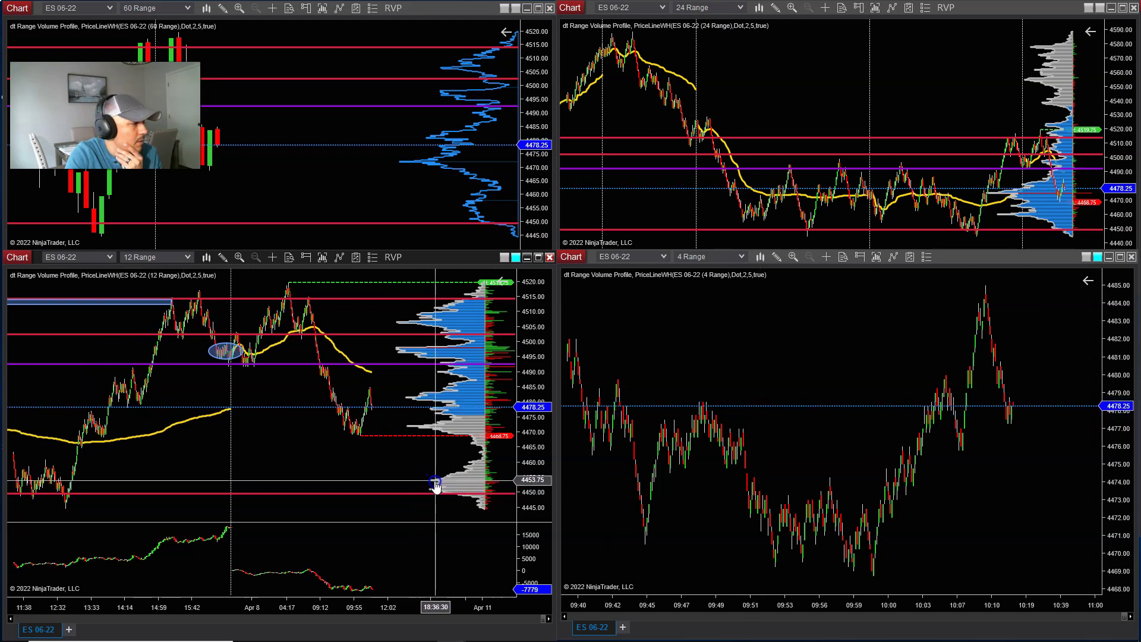
# Step: Move the uppermost red price level on the 12 Range chart to about 4471.50 and return to the four-chart layout
pyautogui.moveTo(466, 606); pyautogui.dragTo(443, 613)
pyautogui.click(611, 573)
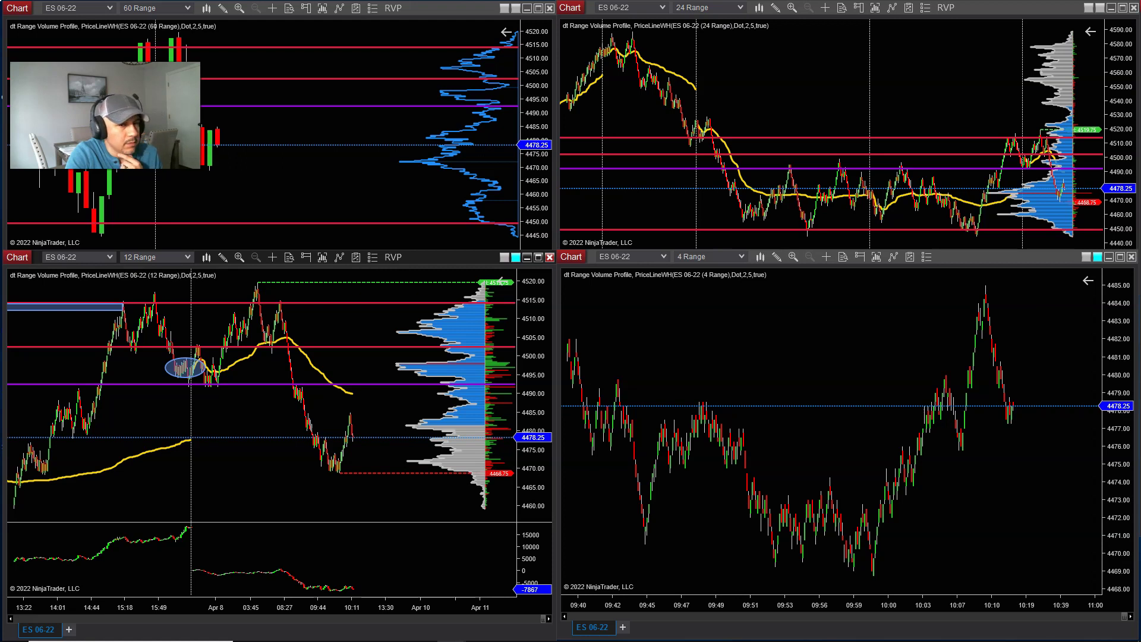
pyautogui.click(538, 257)
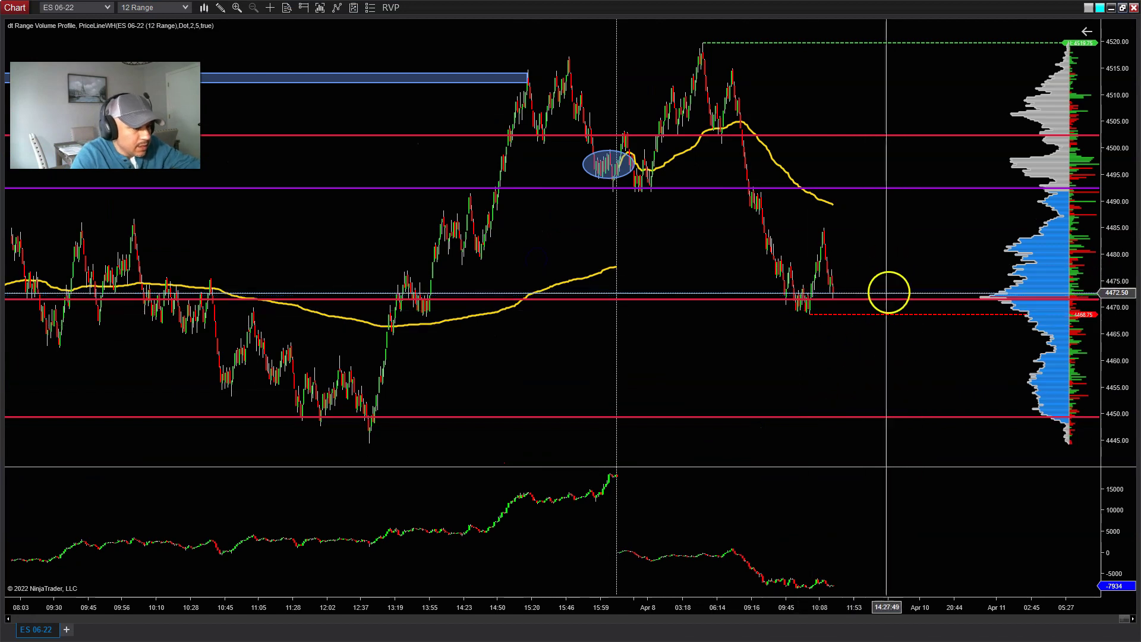
pyautogui.click(1123, 8)
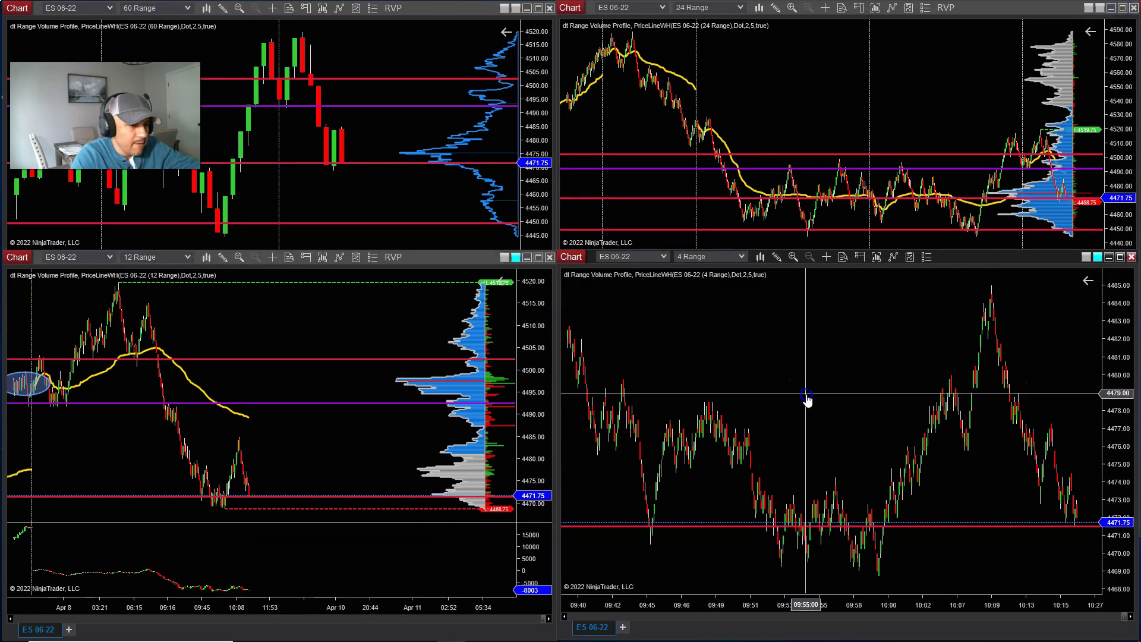
# Step: Shift the 12 Range chart and compress its time scale in the four-chart layout to include April 7's afternoon rally
pyautogui.moveTo(326, 469); pyautogui.dragTo(377, 466)
pyautogui.click(350, 488)
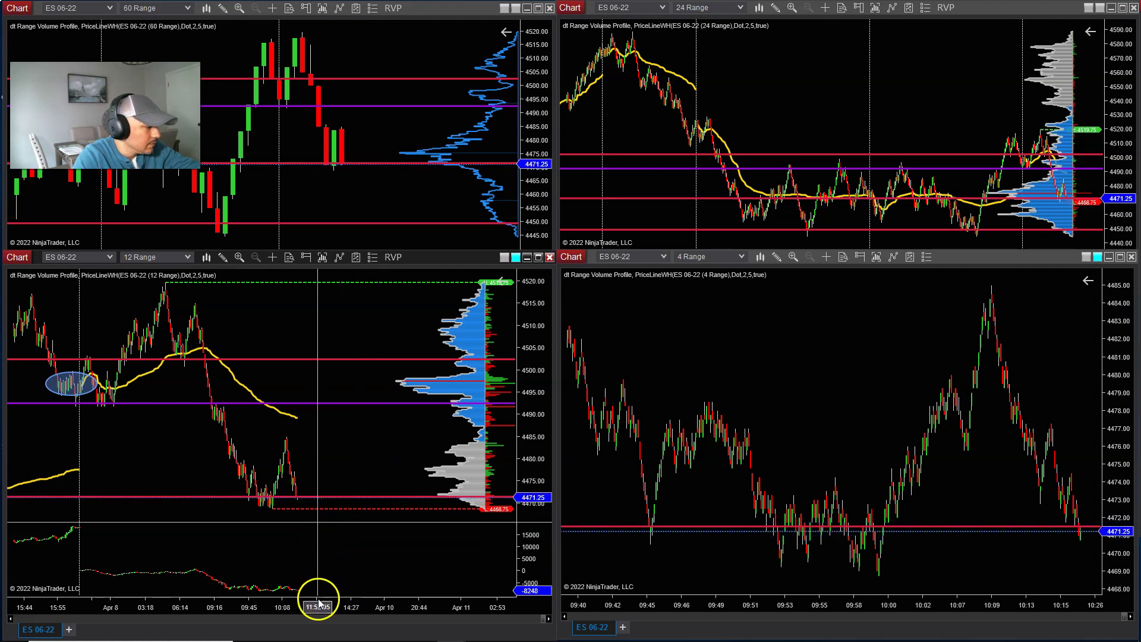
pyautogui.moveTo(313, 604); pyautogui.dragTo(362, 602)
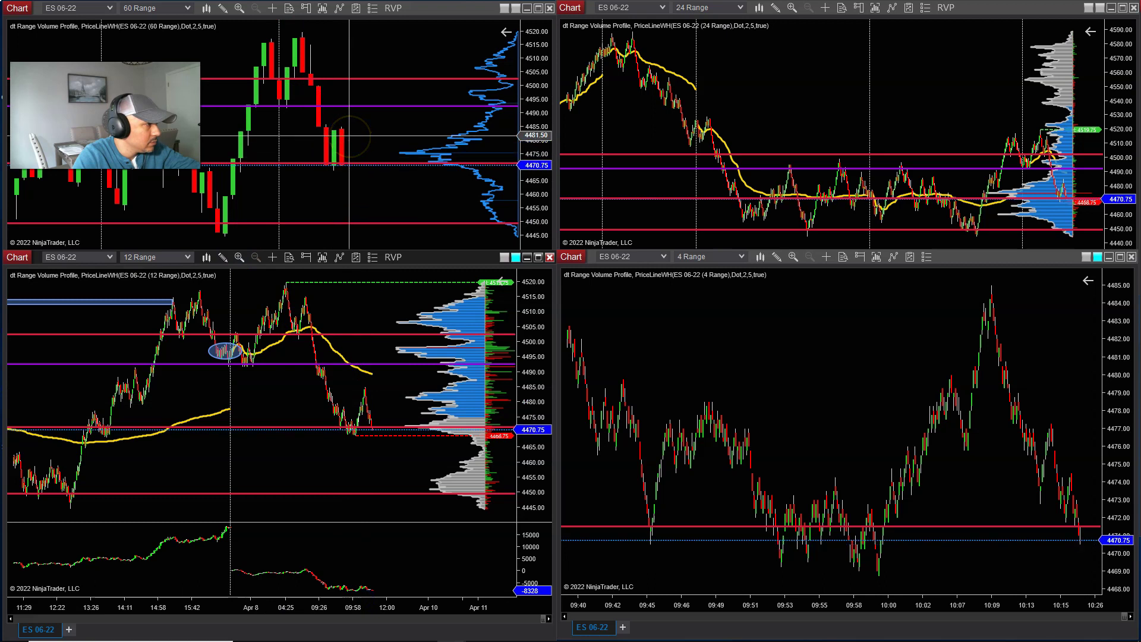
# Step: Maximize the 60 Range chart to check recent price action against the red level near 4471.50, and restore the four-chart layout
pyautogui.click(537, 9)
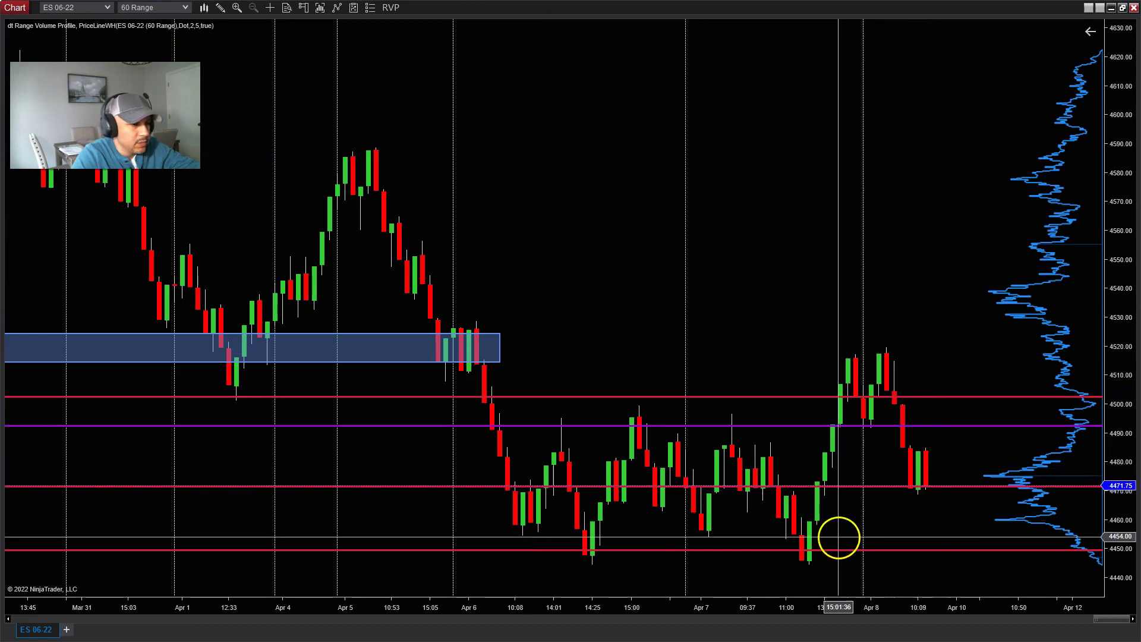
pyautogui.click(1123, 8)
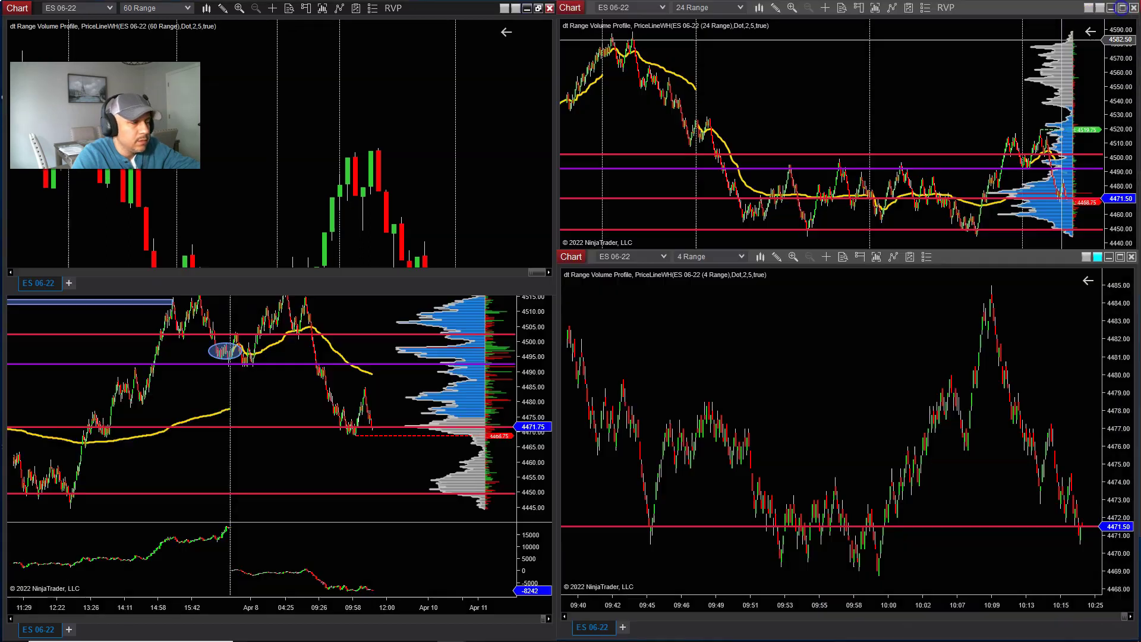
pyautogui.click(505, 279)
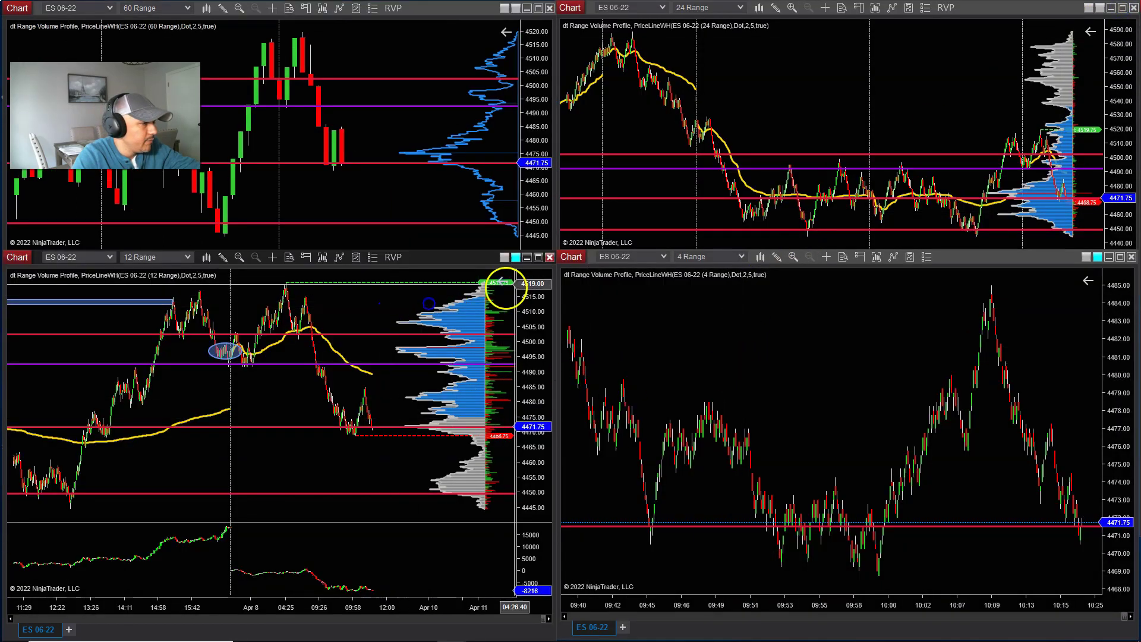
# Step: Maximize the 12 Range chart and examine the April 8 retest of the red level against the April 7 session
pyautogui.click(539, 258)
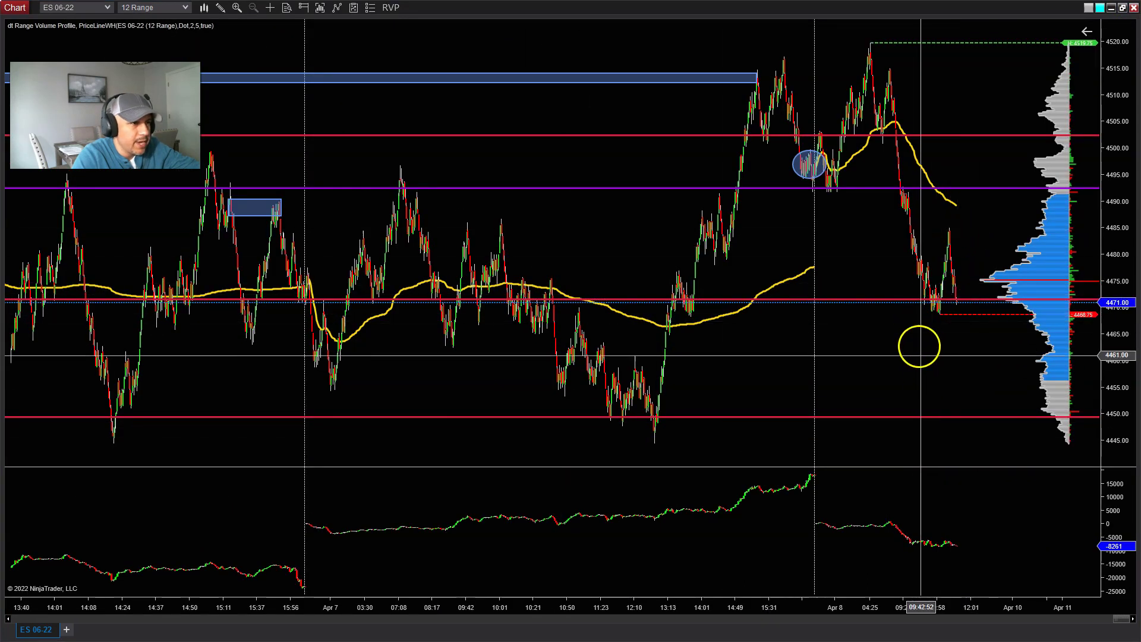
pyautogui.moveTo(884, 352)
pyautogui.mouseDown()
pyautogui.moveTo(912, 352)
pyautogui.moveTo(869, 355)
pyautogui.mouseUp()
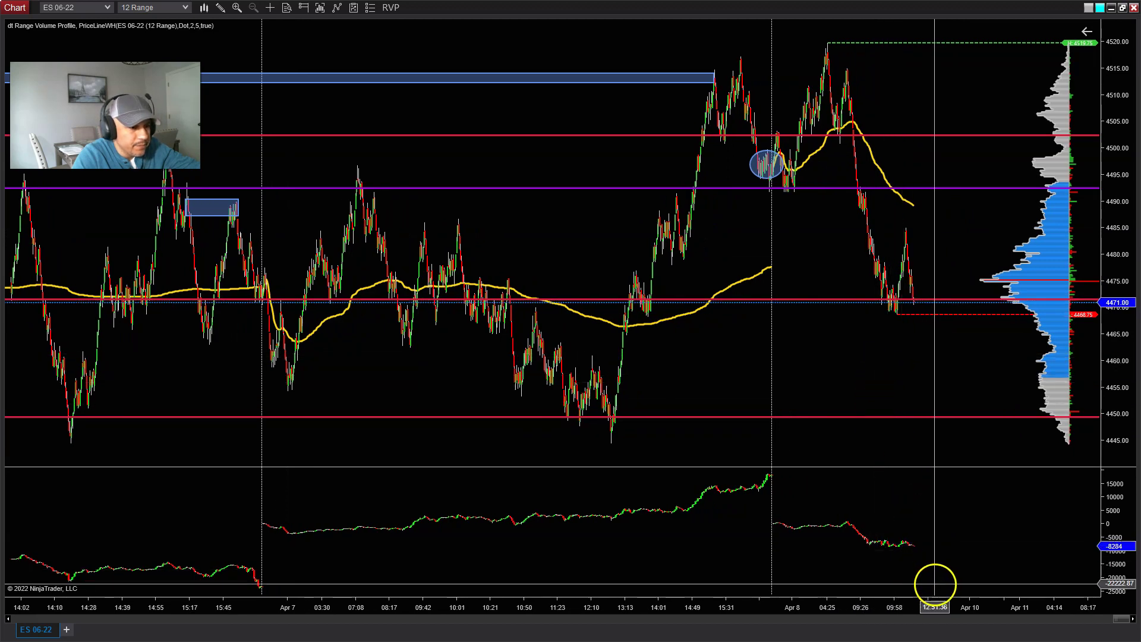
pyautogui.moveTo(943, 605); pyautogui.dragTo(820, 596)
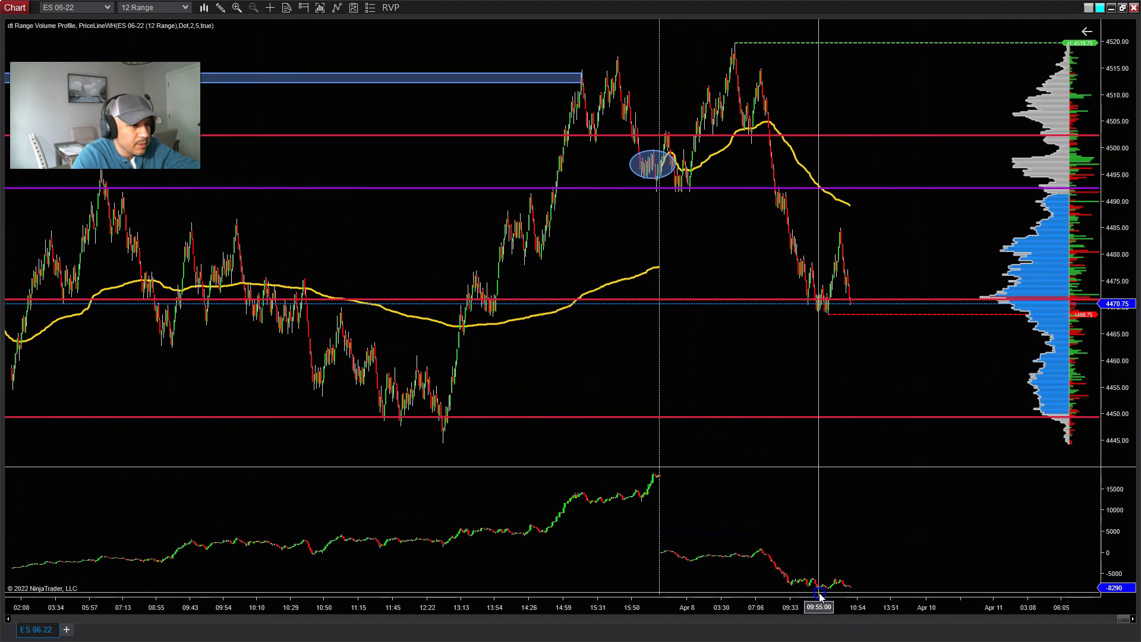
pyautogui.moveTo(754, 425); pyautogui.dragTo(975, 606)
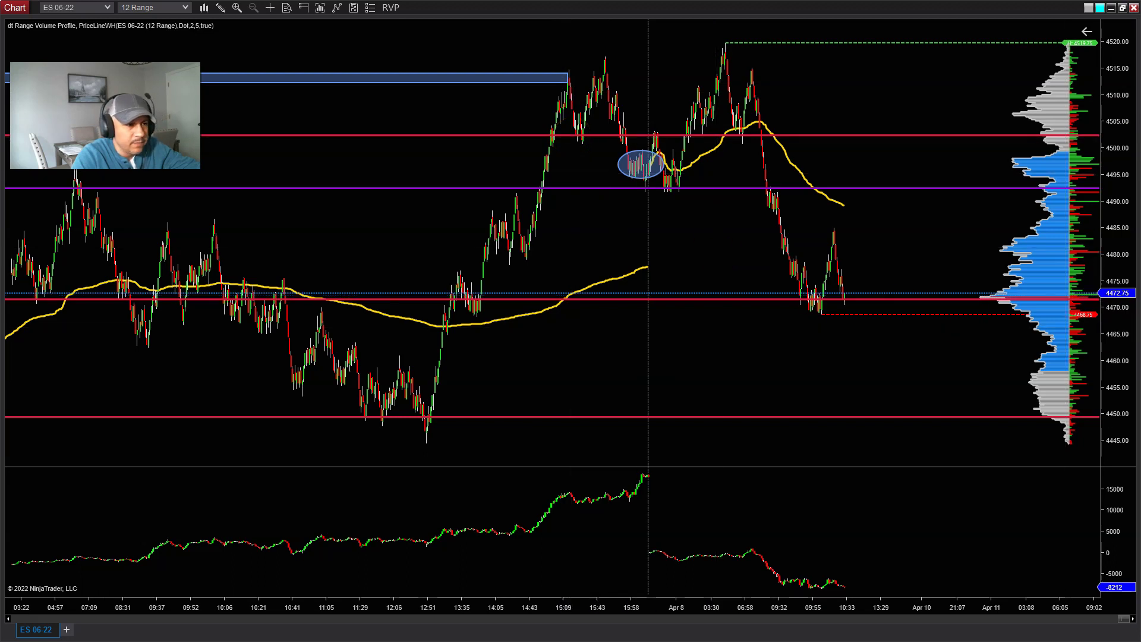
# Step: Enter a two-contract long position at 4473.00 with sell limit targets at 4474.00 and 4474.75, and restore the four-chart layout
pyautogui.click(1090, 293)
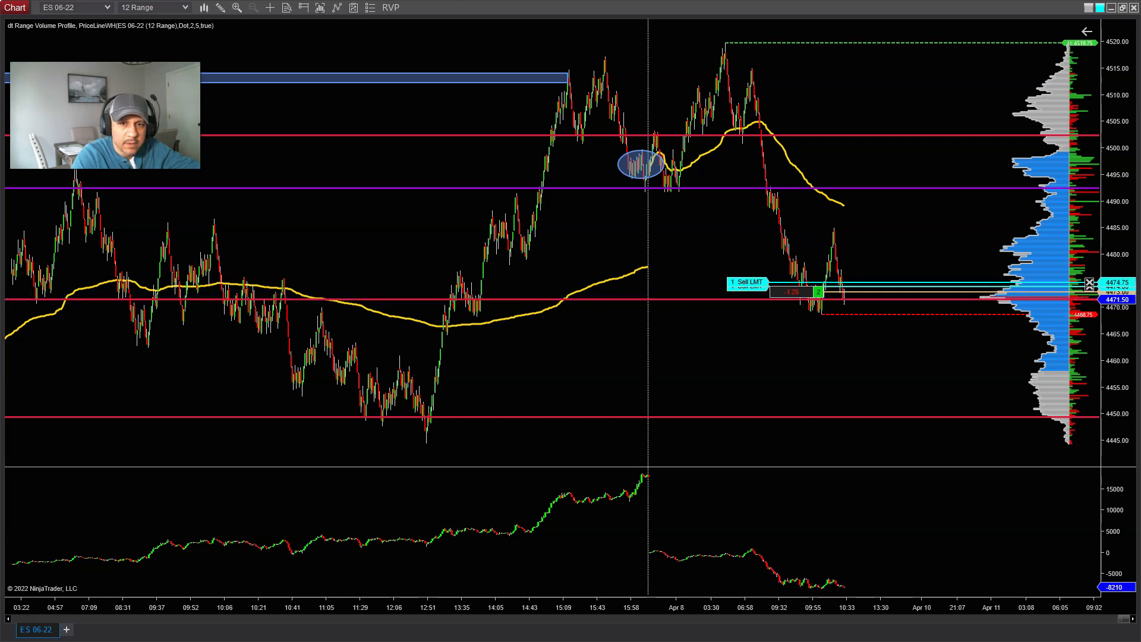
pyautogui.scroll(-5, 834, 370)
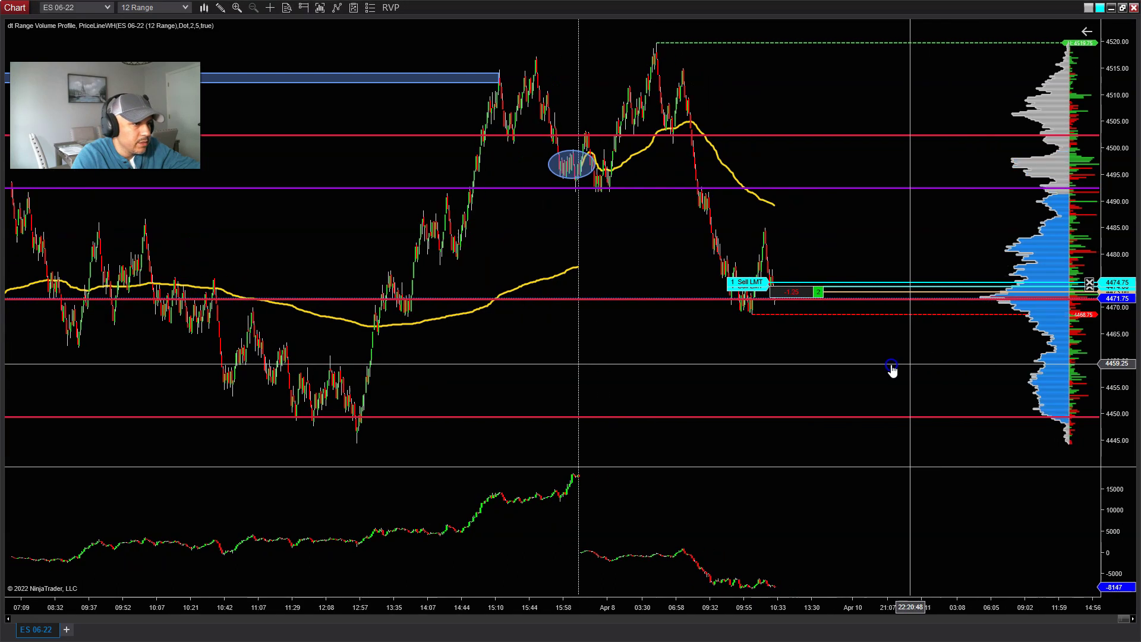
pyautogui.click(1124, 12)
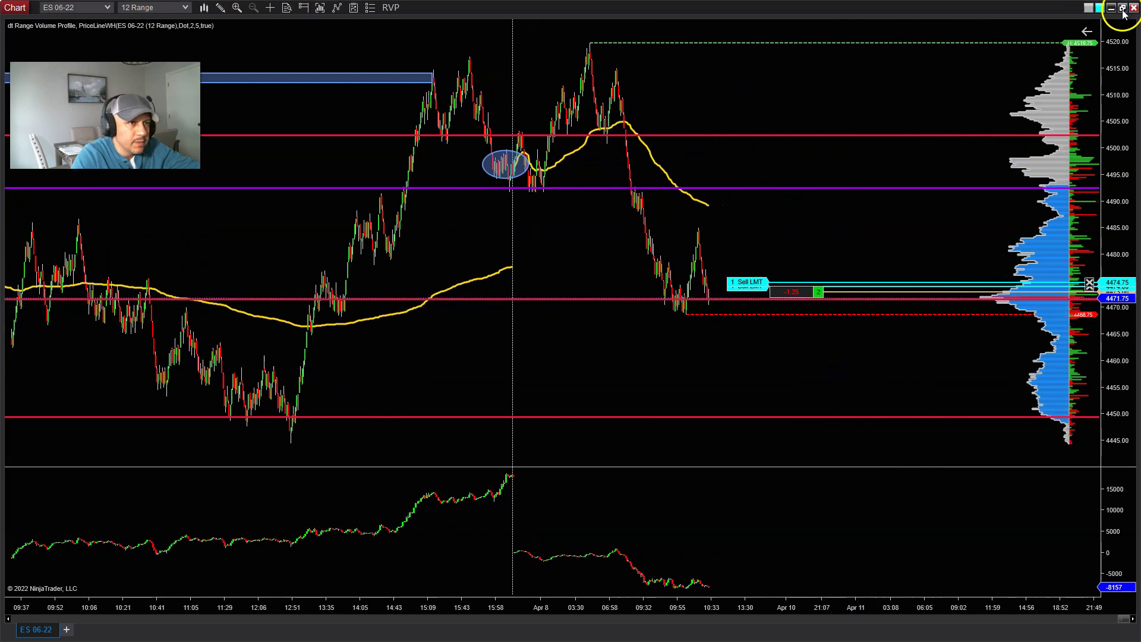
# Step: Shift the 4 Range and 12 Range charts back in time to monitor the open position against its sell limit orders
pyautogui.click(911, 344)
pyautogui.click(1049, 395)
pyautogui.scroll(-5, 948, 382)
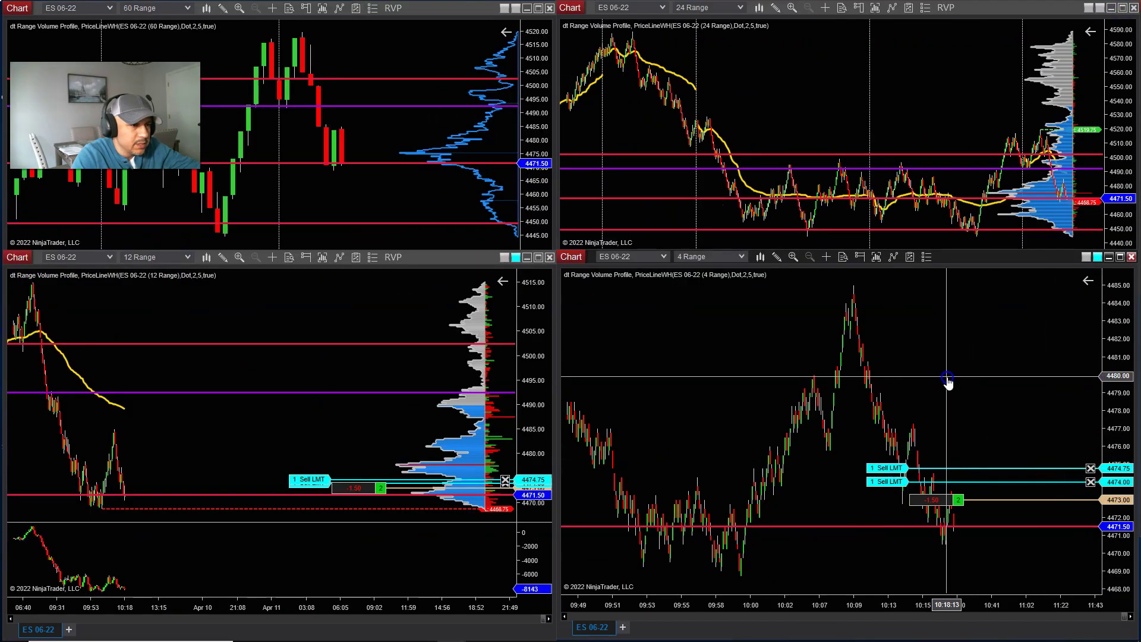
pyautogui.scroll(-1, 846, 387)
pyautogui.click(864, 398)
pyautogui.moveTo(280, 466); pyautogui.dragTo(364, 452)
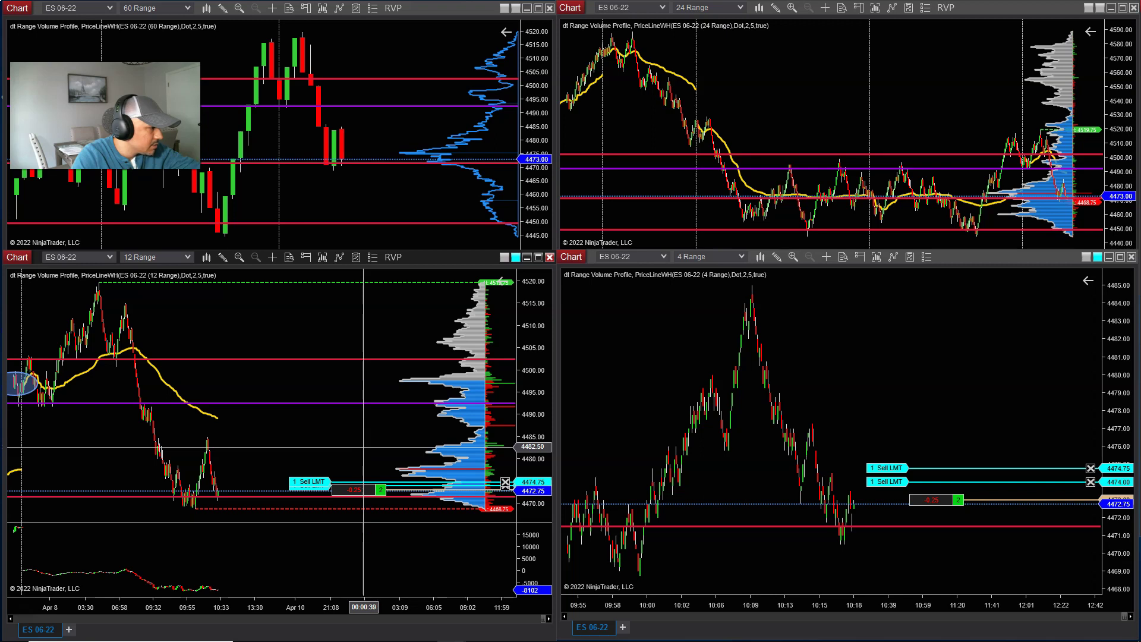
pyautogui.click(265, 484)
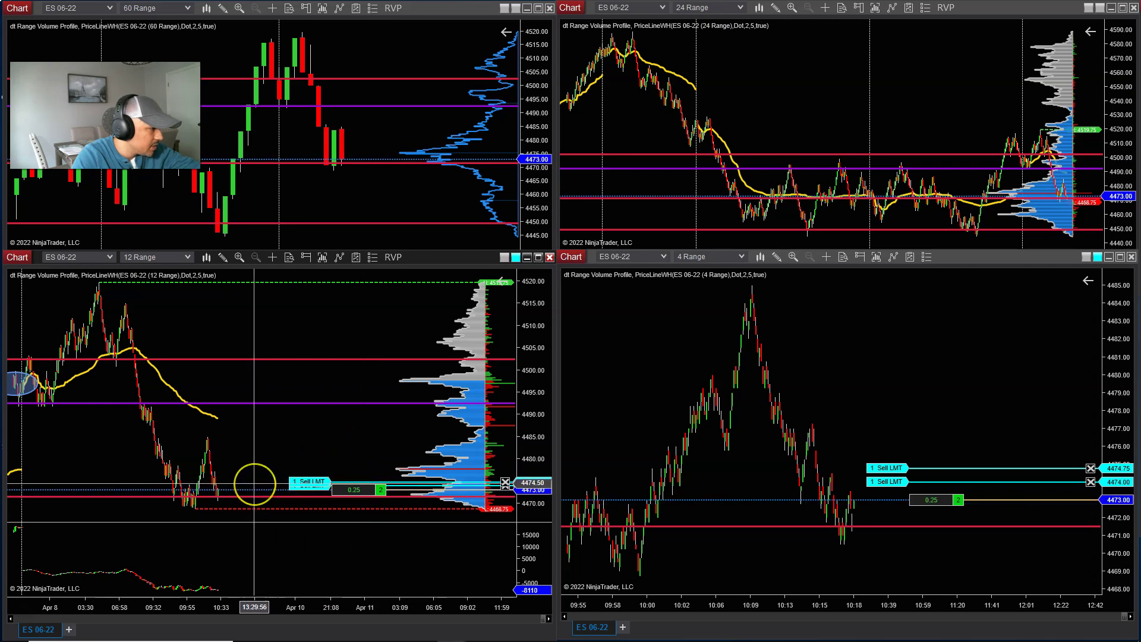
pyautogui.click(301, 484)
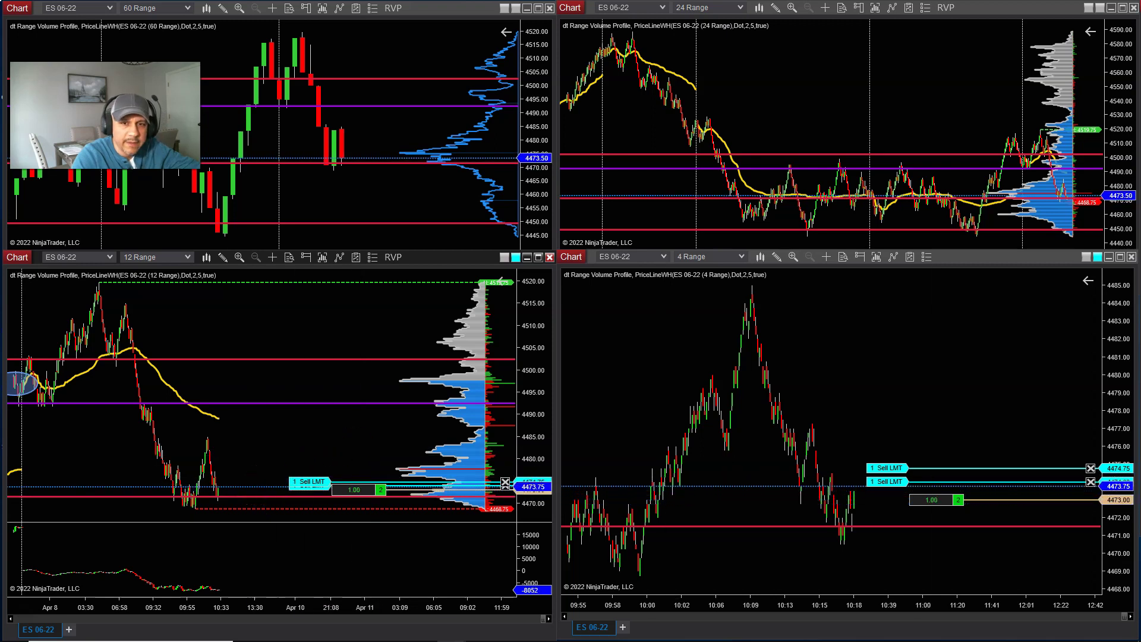
pyautogui.click(1044, 319)
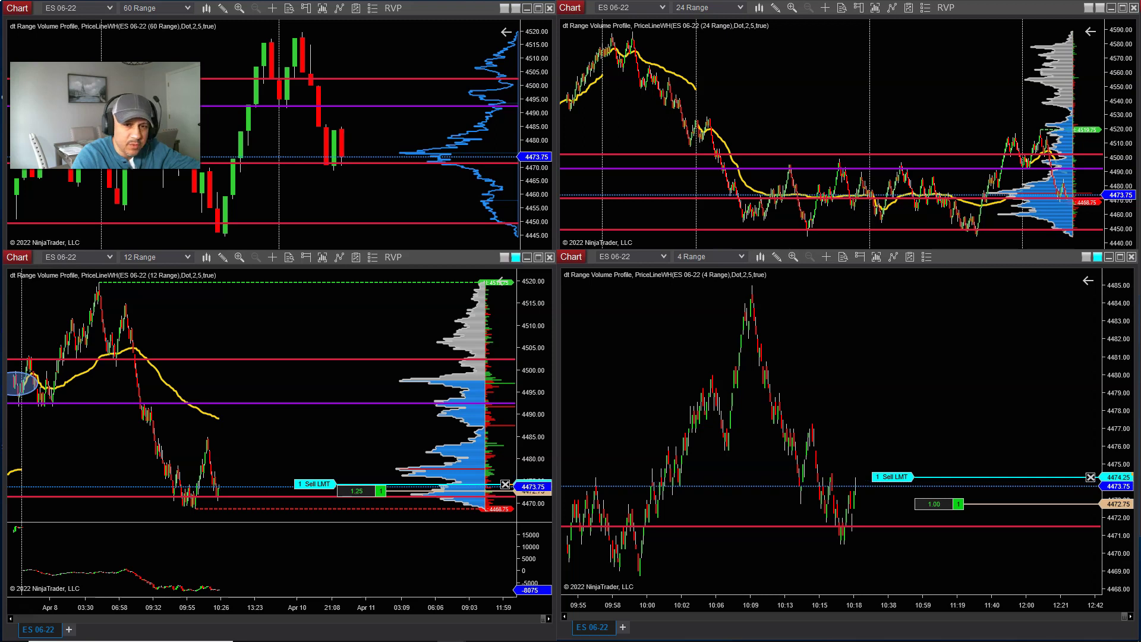
# Step: Adjust the 4 Range chart's visible time span and reload its NinjaScript indicators
pyautogui.click(959, 374)
pyautogui.scroll(3, 958, 375)
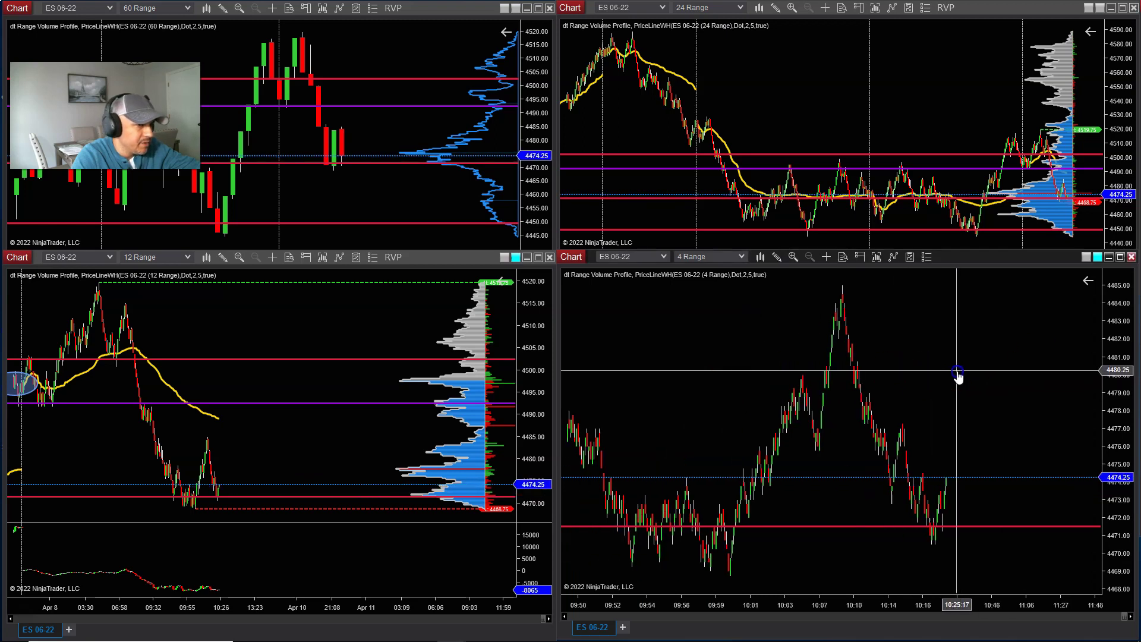
pyautogui.rightClick(965, 364)
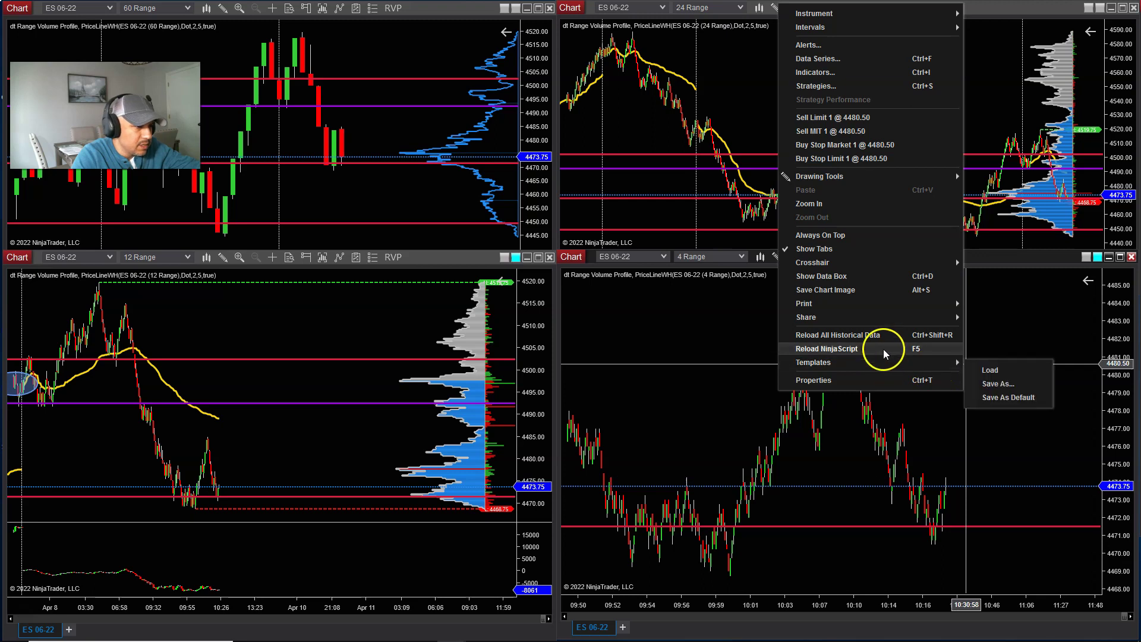
pyautogui.click(885, 350)
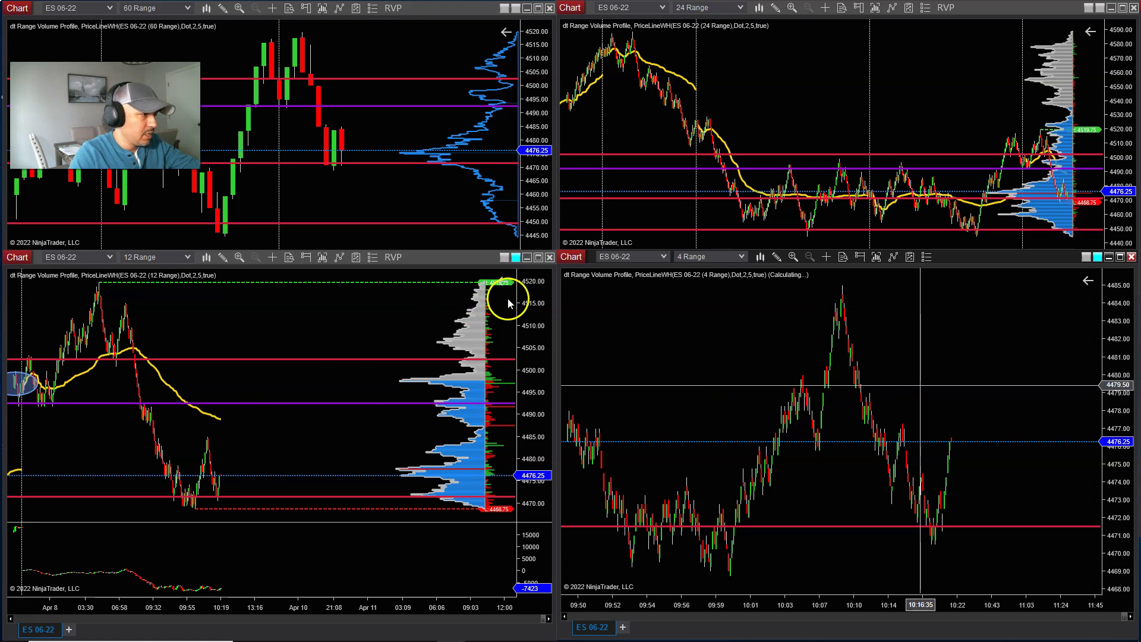
# Step: Maximize the 12 Range chart, compare April 8's lows with the April 6 and April 7 sessions, and restore the four-chart layout
pyautogui.click(537, 258)
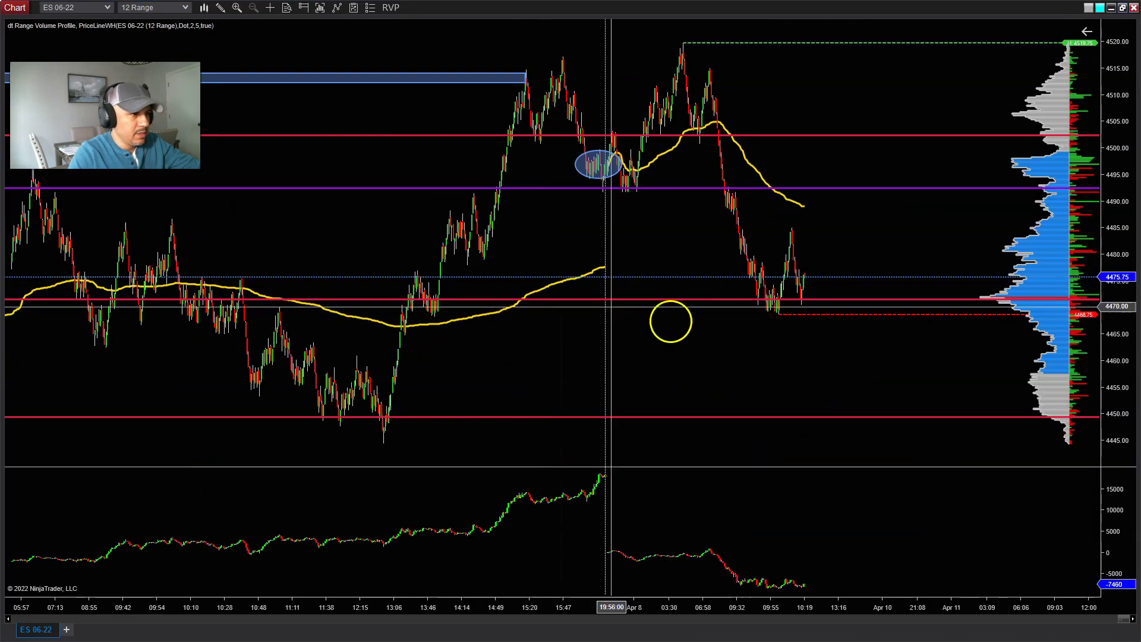
pyautogui.moveTo(782, 617); pyautogui.dragTo(914, 600)
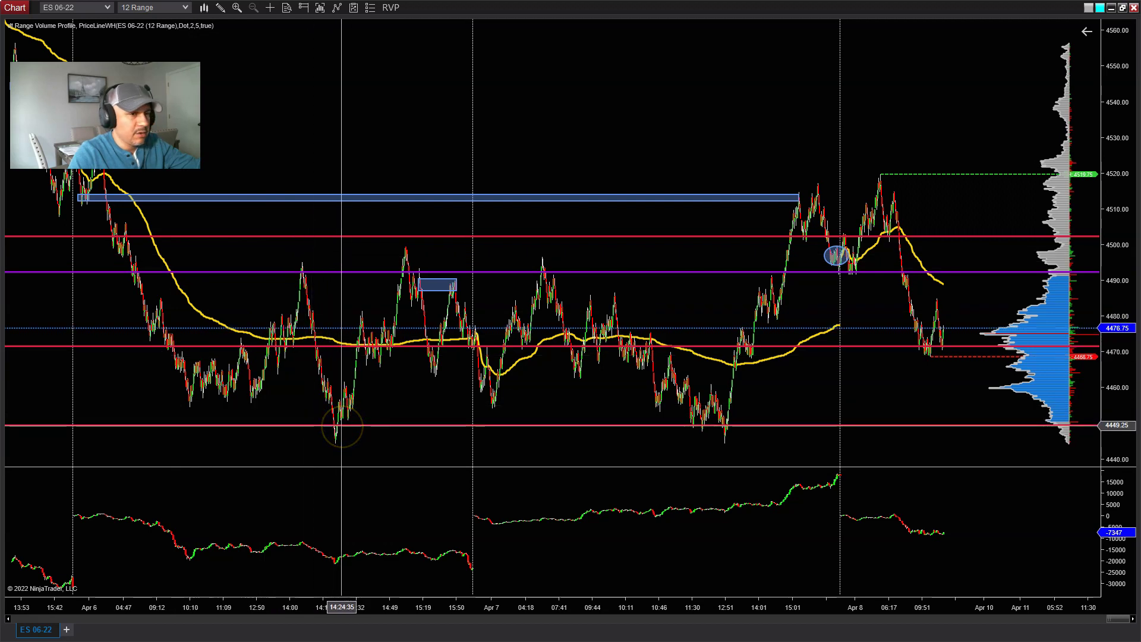
pyautogui.click(336, 430)
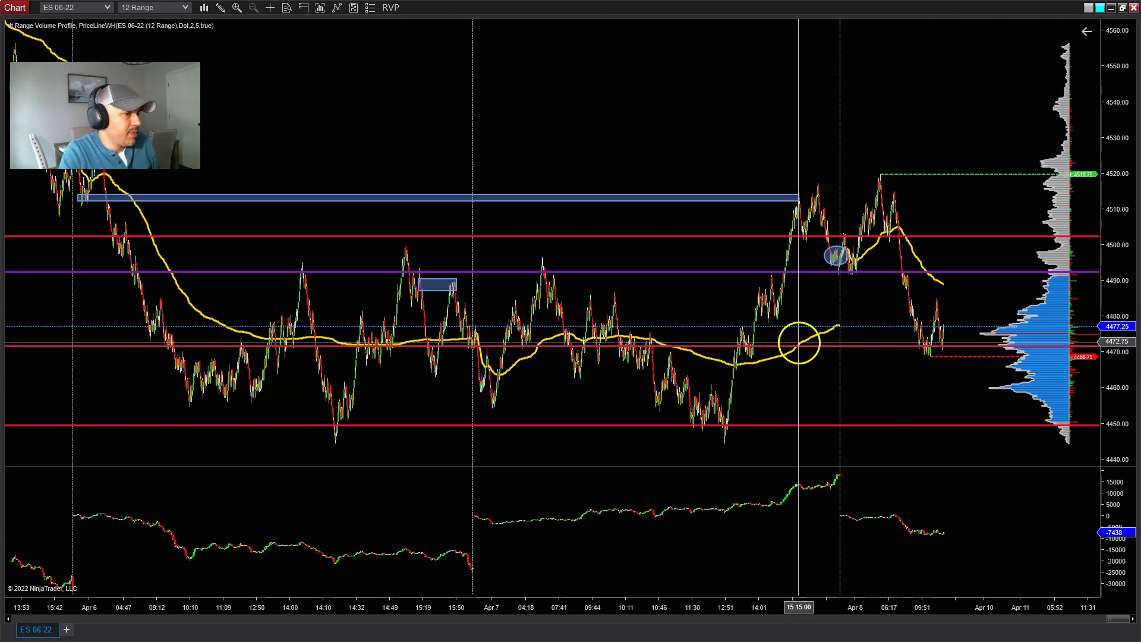
pyautogui.moveTo(803, 606); pyautogui.dragTo(675, 606)
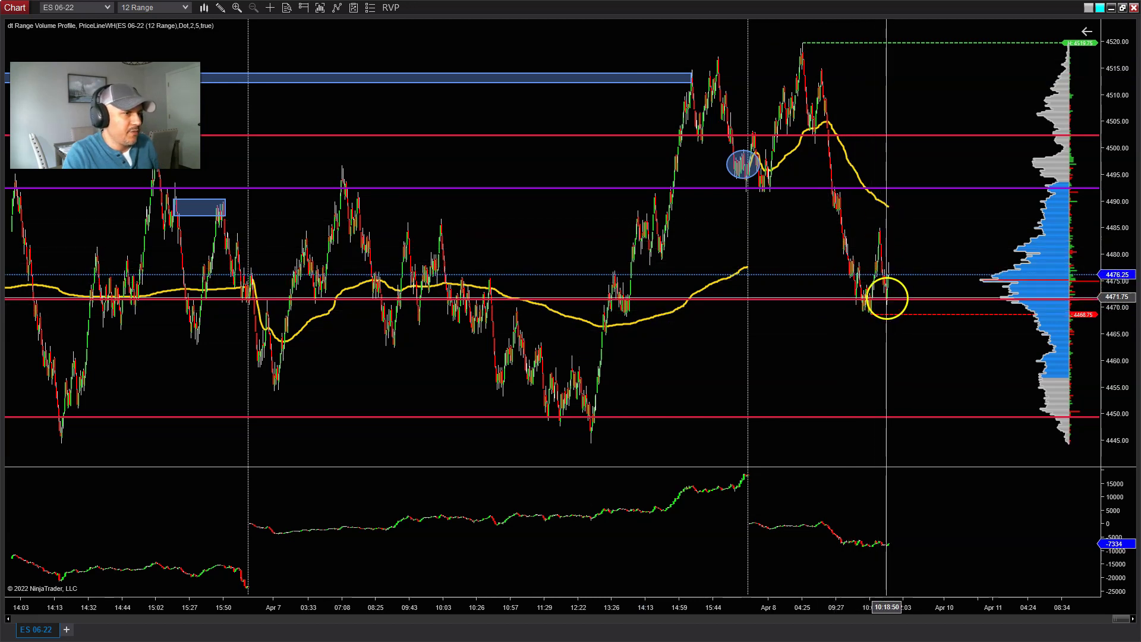
pyautogui.moveTo(862, 605); pyautogui.dragTo(696, 536)
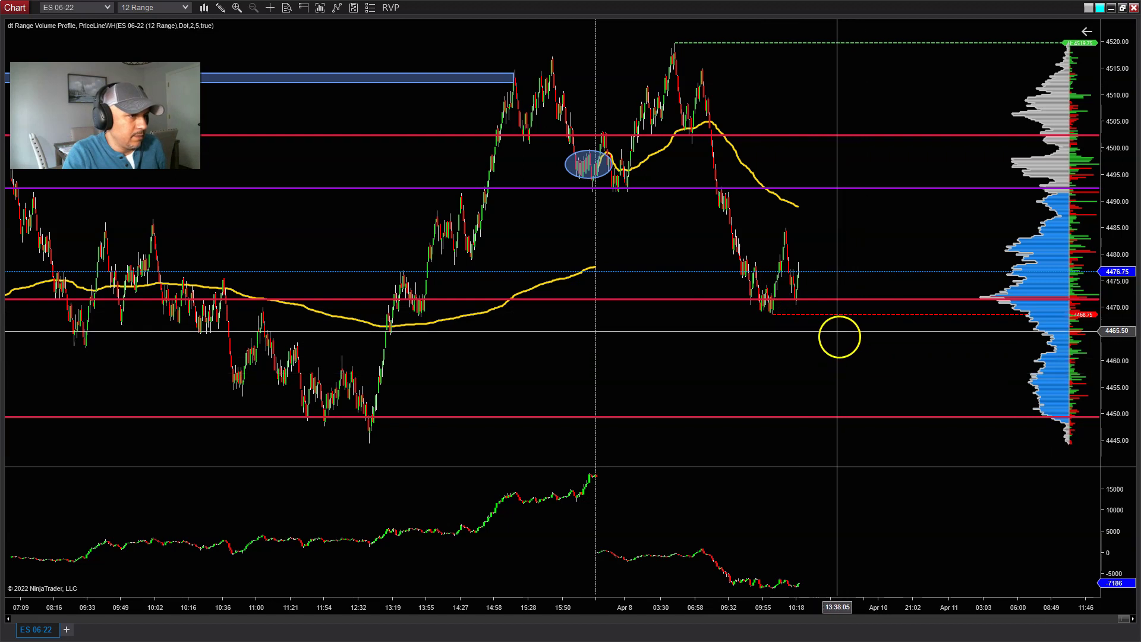
pyautogui.click(1122, 7)
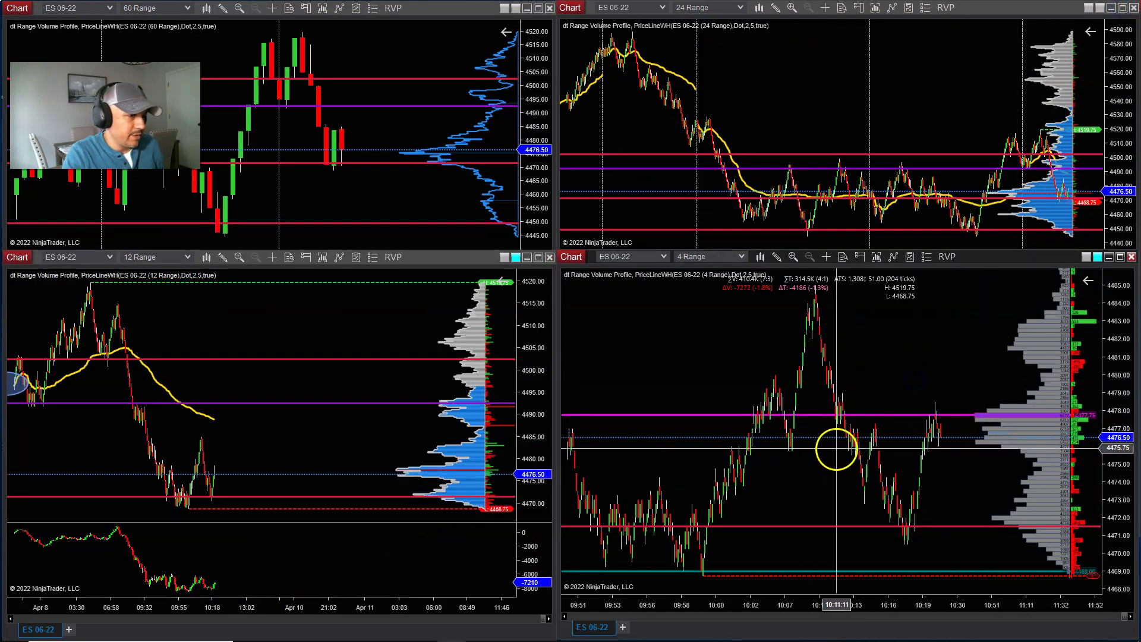
# Step: Shift the 12 Range chart in the four-chart layout to bring the end of the April 7 session into view
pyautogui.moveTo(319, 438); pyautogui.dragTo(372, 437)
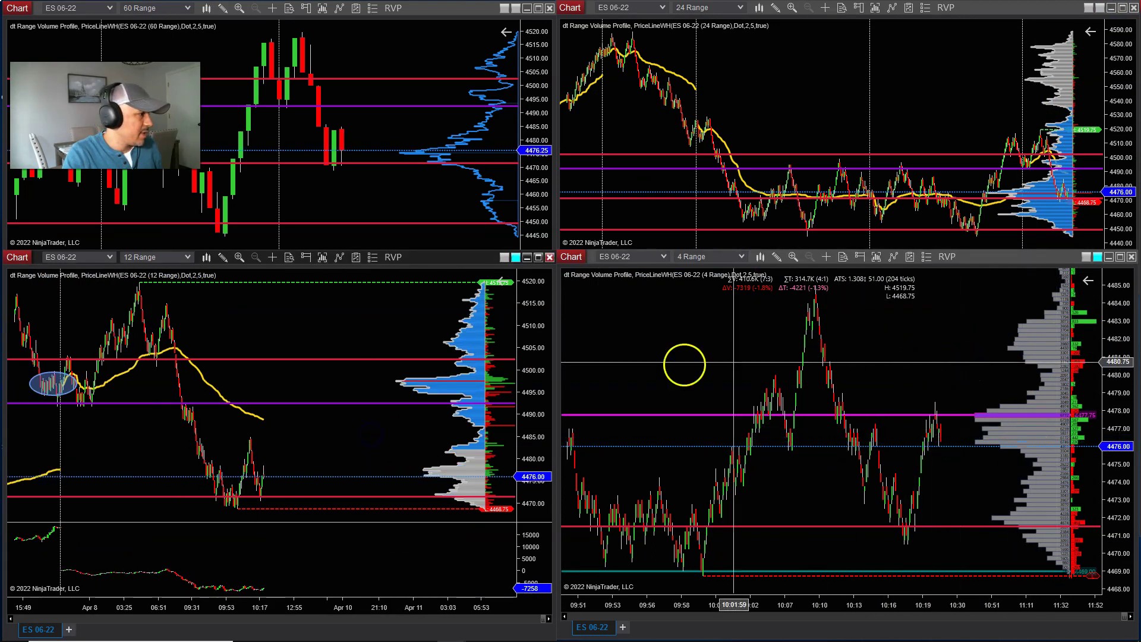
pyautogui.moveTo(326, 381); pyautogui.dragTo(337, 383)
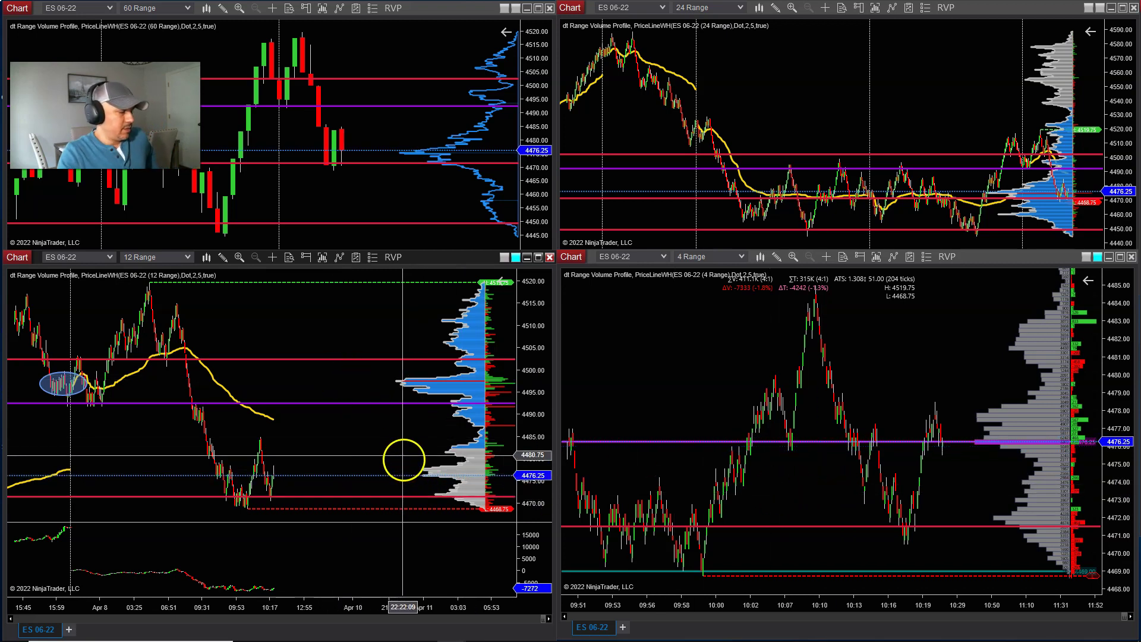
pyautogui.scroll(3, 405, 432)
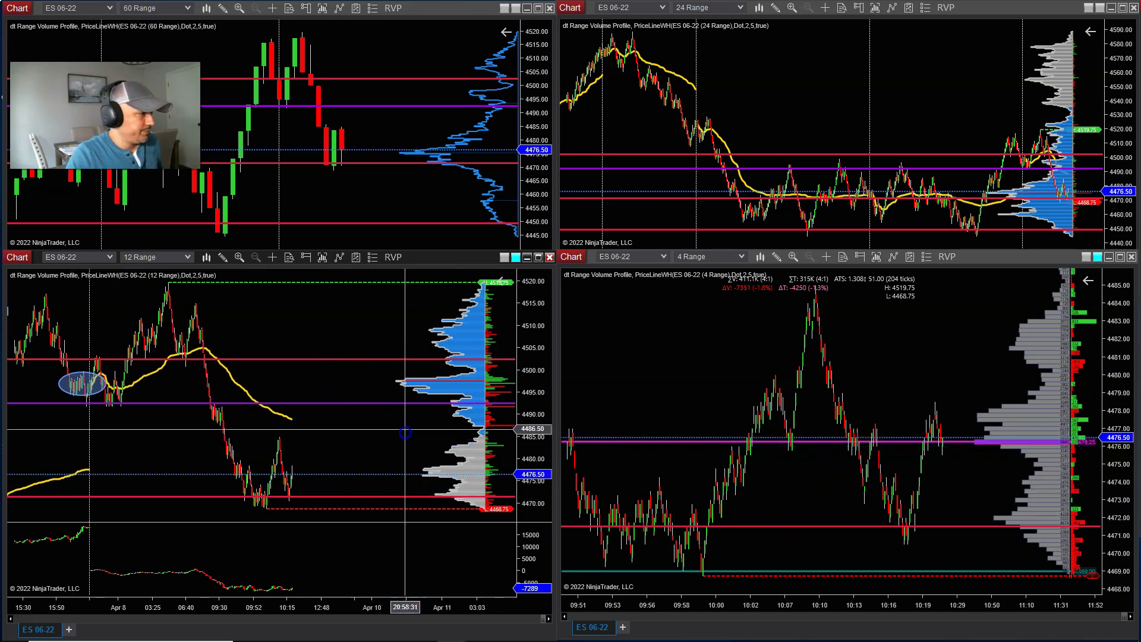
# Step: Maximize the 12 Range chart and compress its time scale to examine price action from April 6 to April 8
pyautogui.click(538, 259)
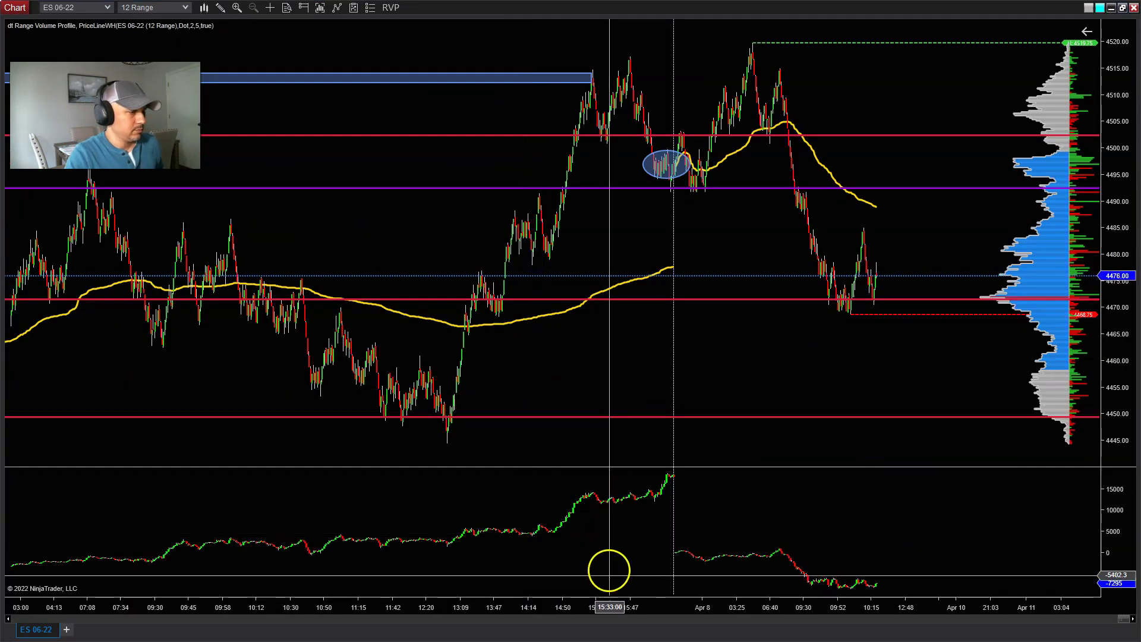
pyautogui.moveTo(615, 607); pyautogui.dragTo(715, 609)
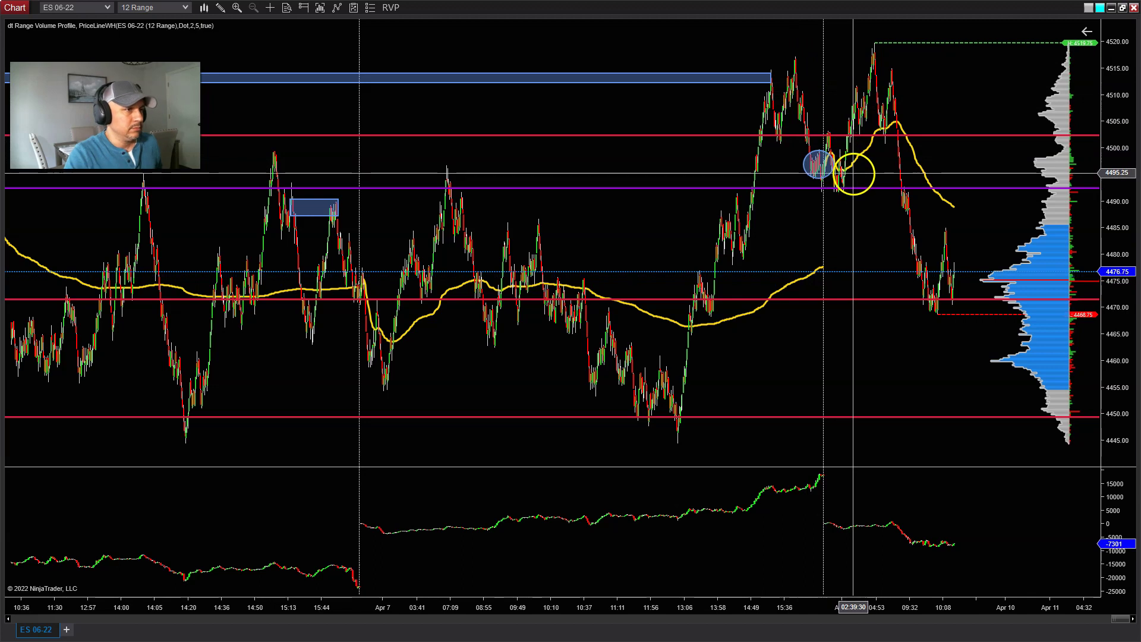
pyautogui.moveTo(870, 230); pyautogui.dragTo(847, 229)
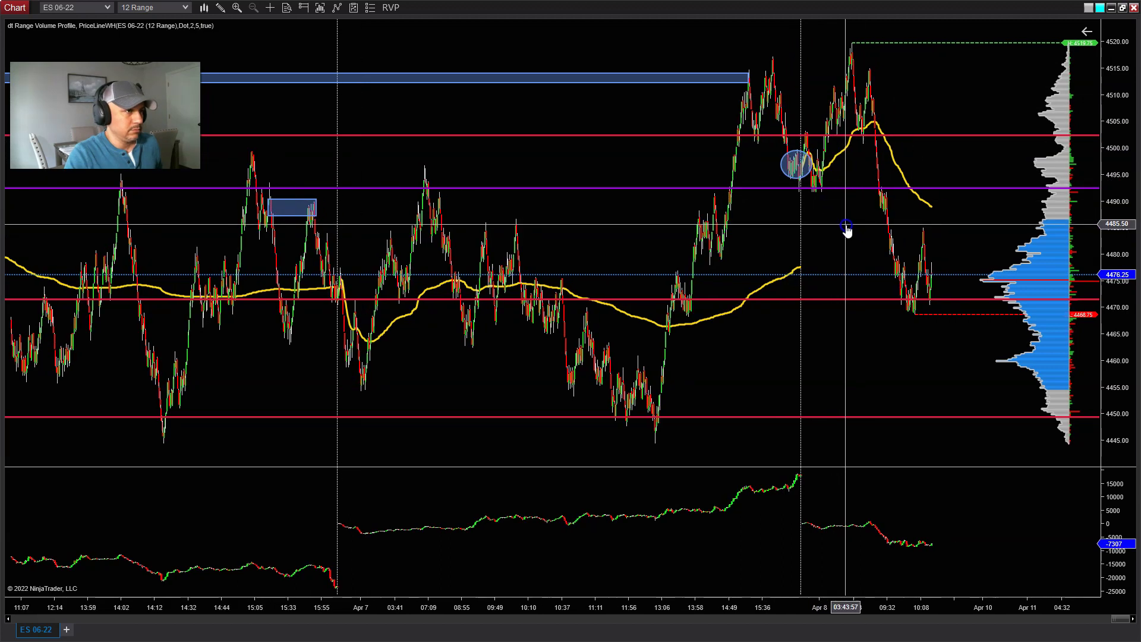
# Step: Stretch the 12 Range chart's time scale over the April 7 and April 8 sessions, and restore the four-chart layout
pyautogui.moveTo(25, 622); pyautogui.dragTo(567, 463)
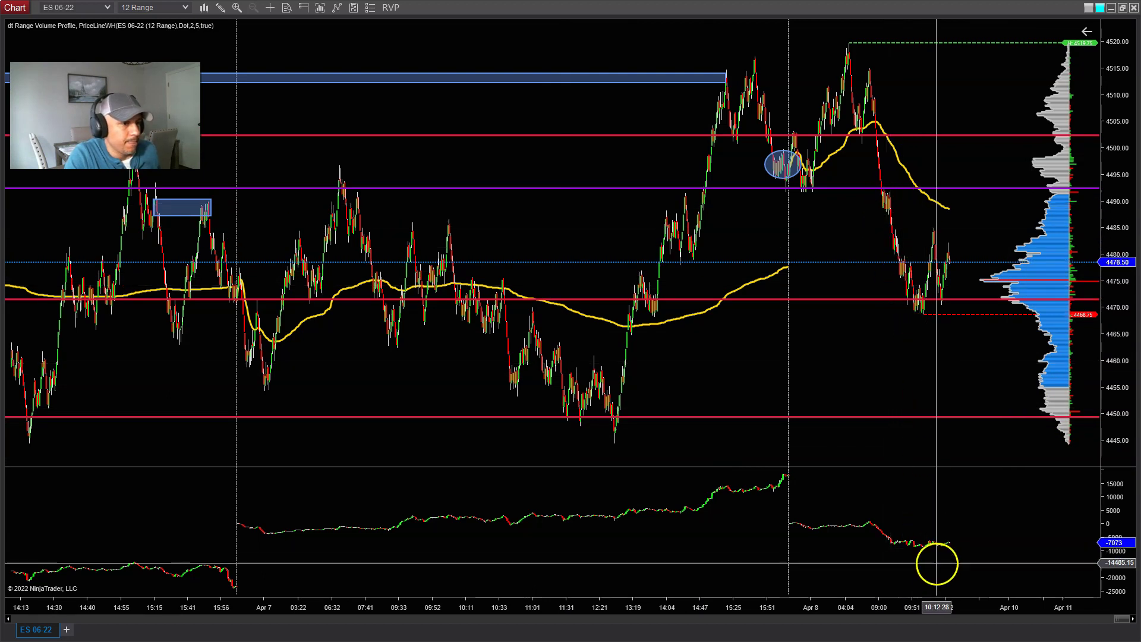
pyautogui.moveTo(935, 606); pyautogui.dragTo(906, 607)
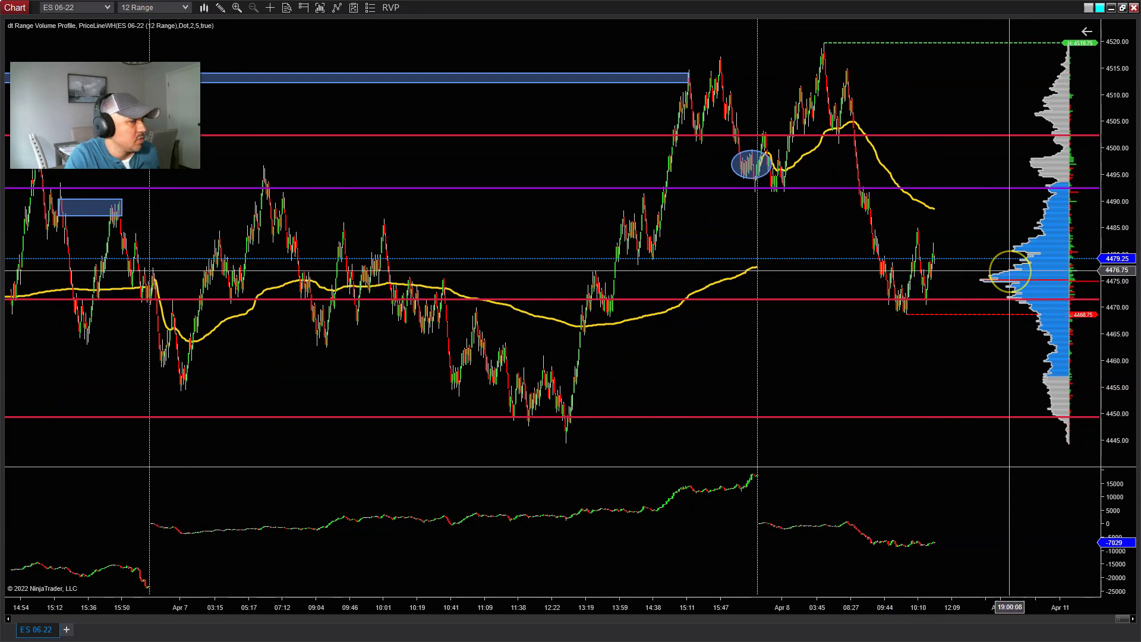
pyautogui.click(1122, 8)
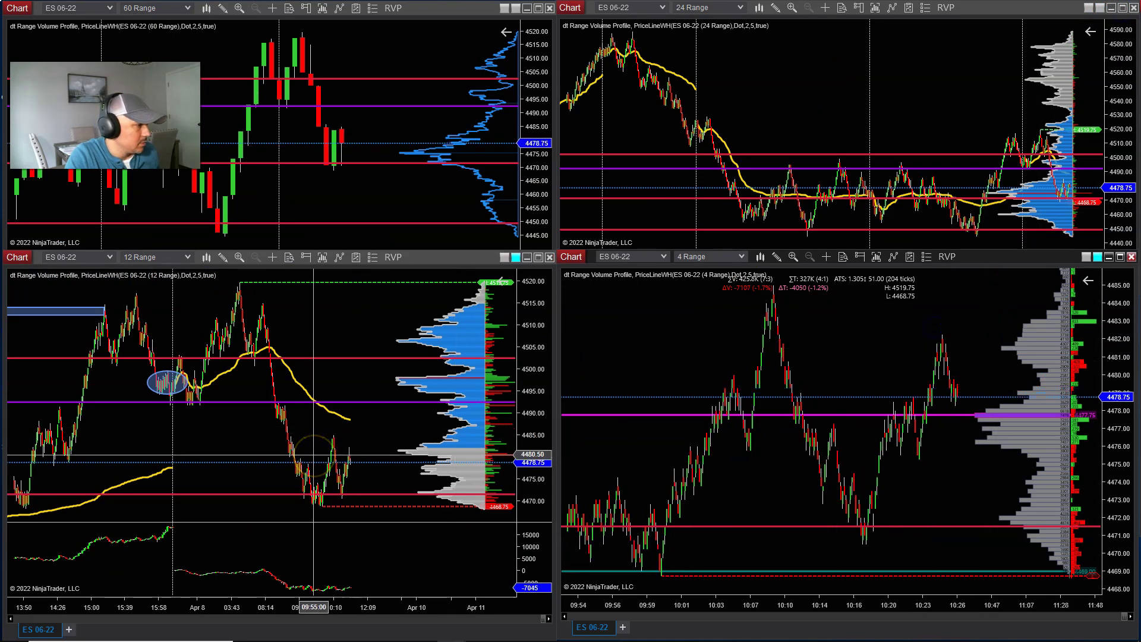
# Step: Maximize the 12 Range chart and stretch its time scale to examine April 8's lows around the 4471.50 level
pyautogui.moveTo(471, 257); pyautogui.dragTo(469, 7)
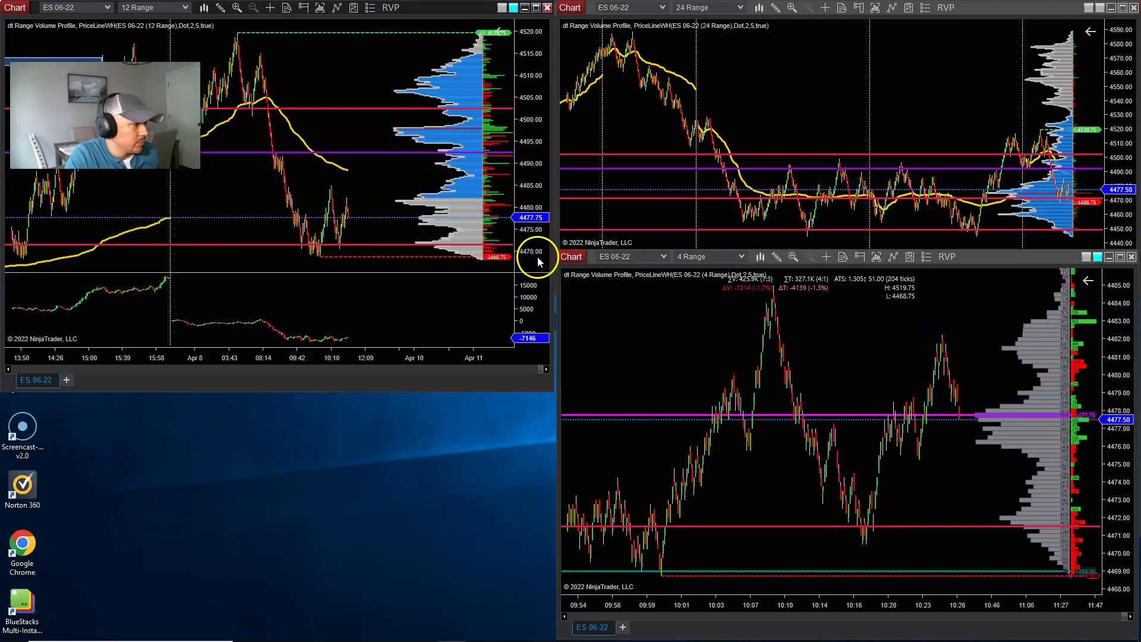
pyautogui.press('super+Up')
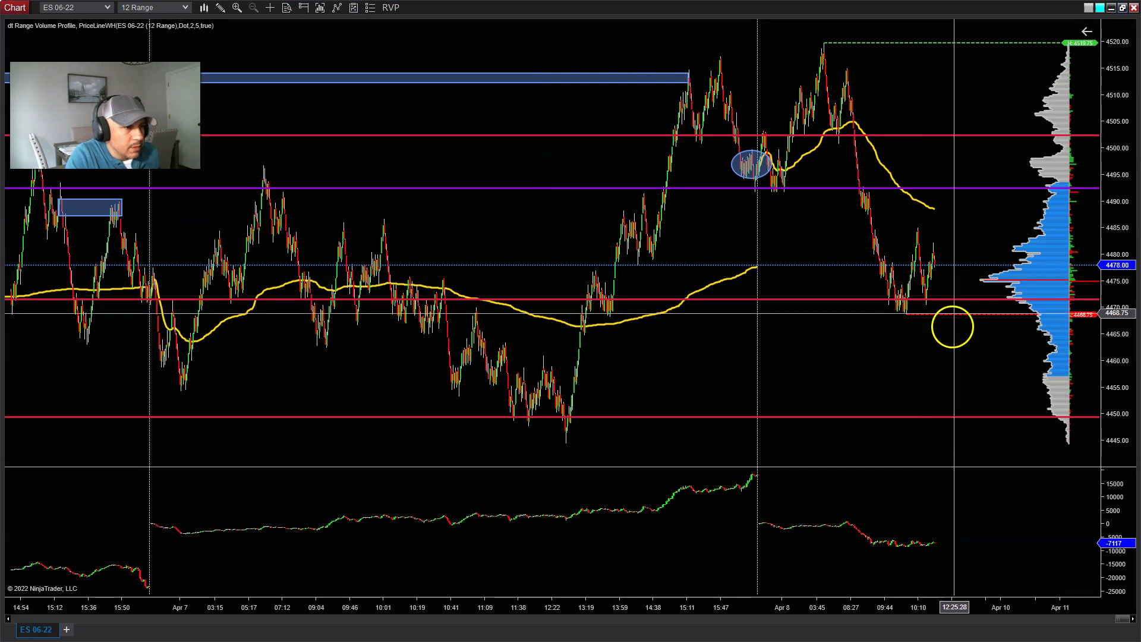
pyautogui.moveTo(970, 603); pyautogui.dragTo(943, 604)
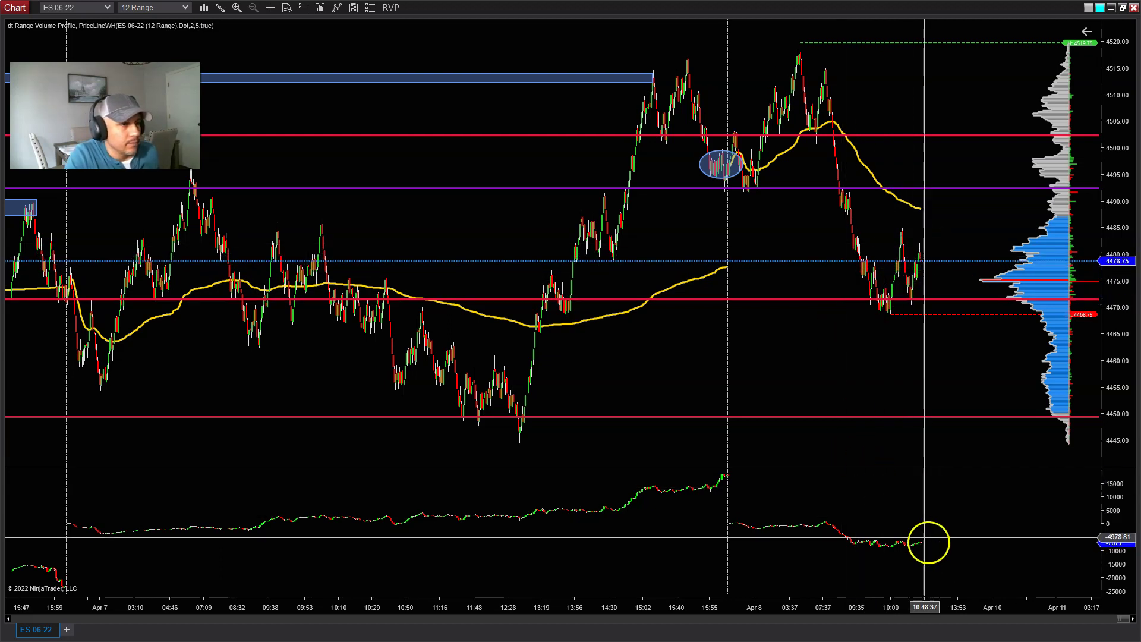
pyautogui.moveTo(957, 606); pyautogui.dragTo(947, 609)
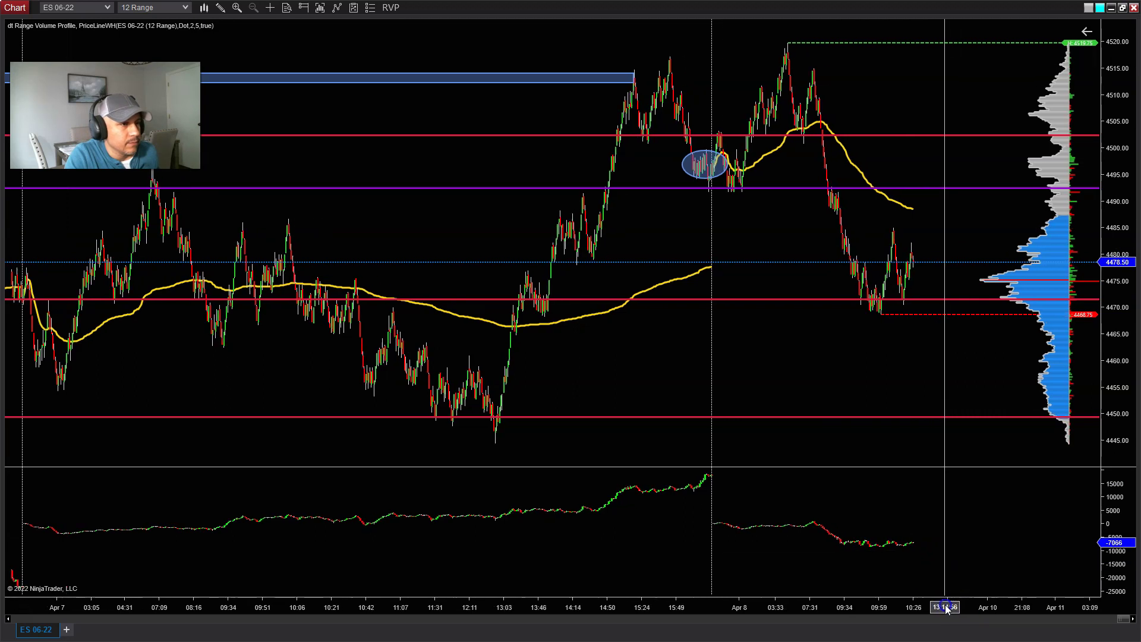
pyautogui.click(891, 296)
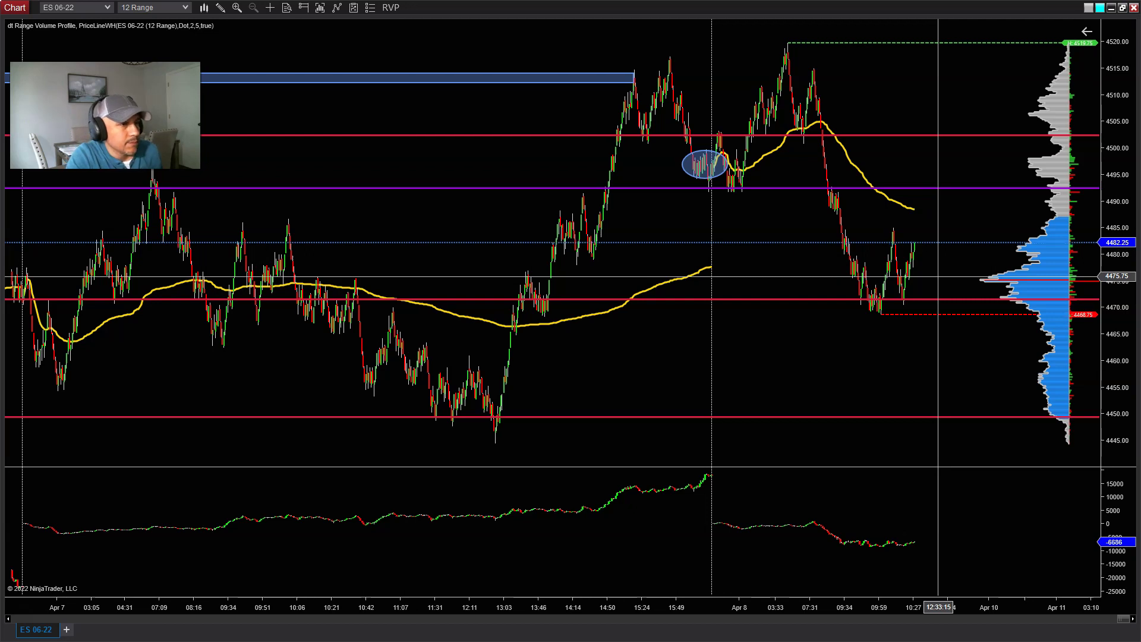
# Step: Rescale the 12 Range chart to examine April 8's rebound toward the yellow average line, and restore the four-chart layout
pyautogui.moveTo(701, 600); pyautogui.dragTo(24, 616)
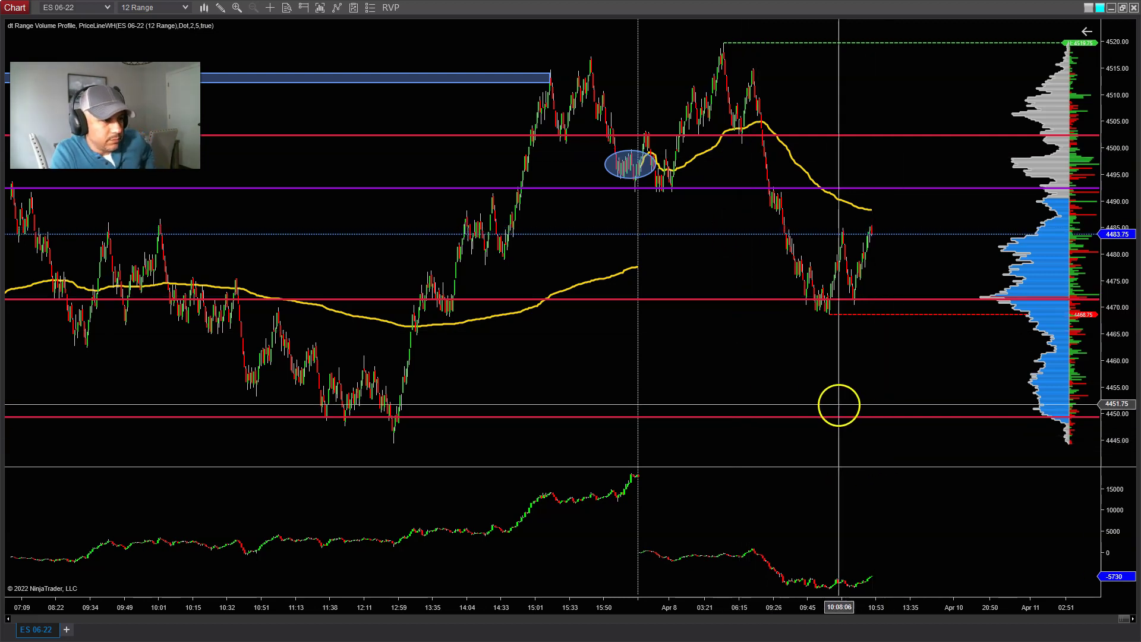
pyautogui.moveTo(823, 387); pyautogui.dragTo(842, 388)
pyautogui.moveTo(776, 606); pyautogui.dragTo(832, 607)
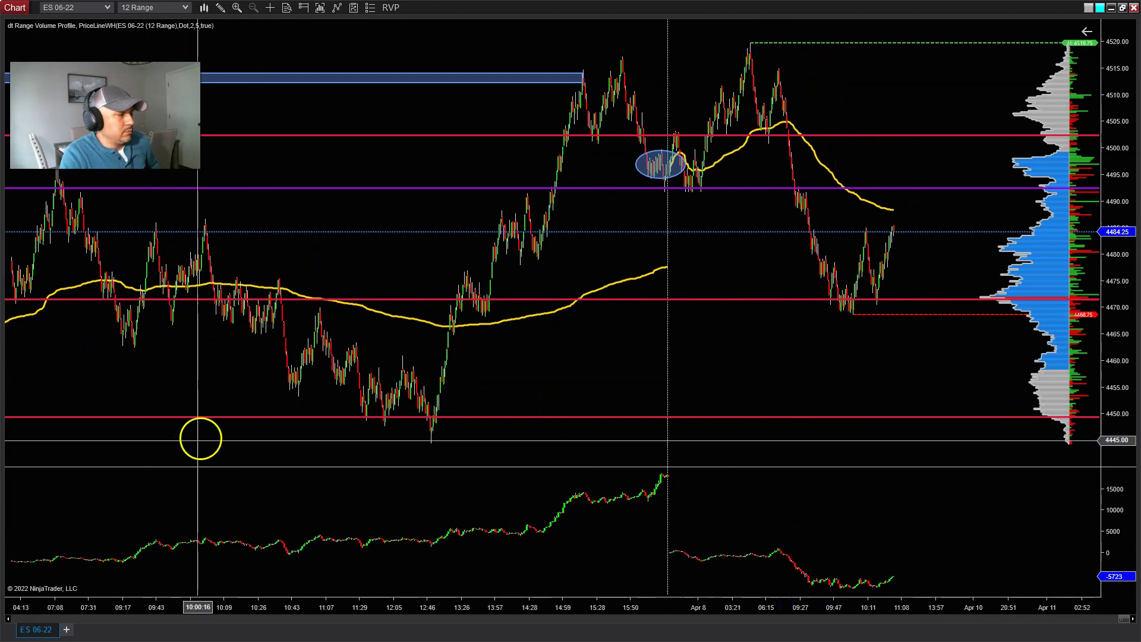
pyautogui.moveTo(25, 611); pyautogui.dragTo(28, 611)
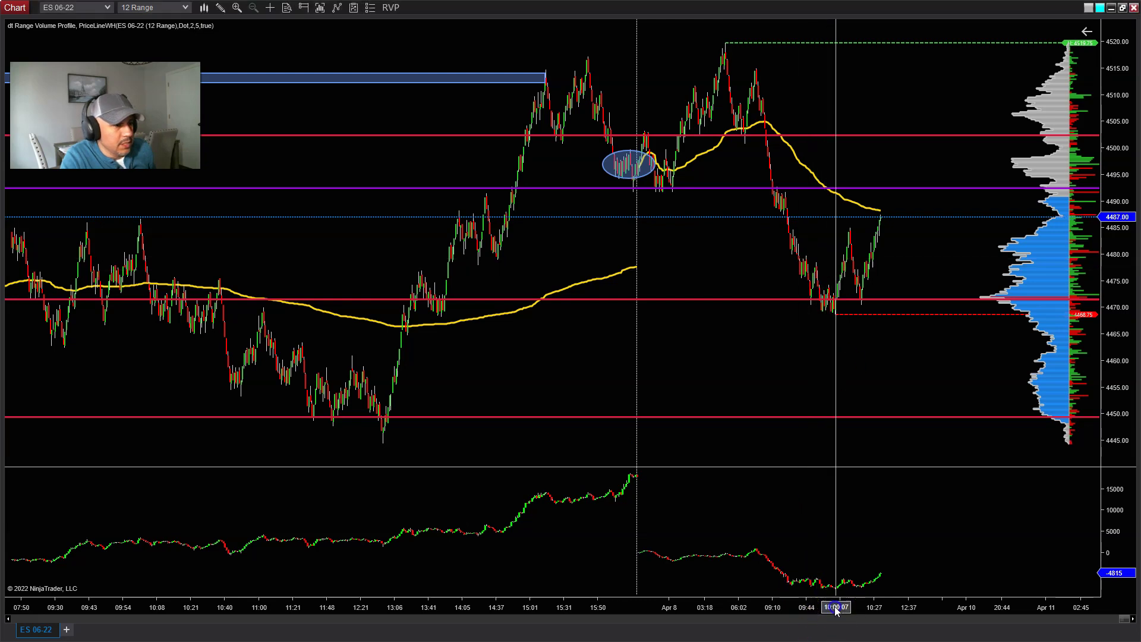
pyautogui.moveTo(836, 615); pyautogui.dragTo(818, 611)
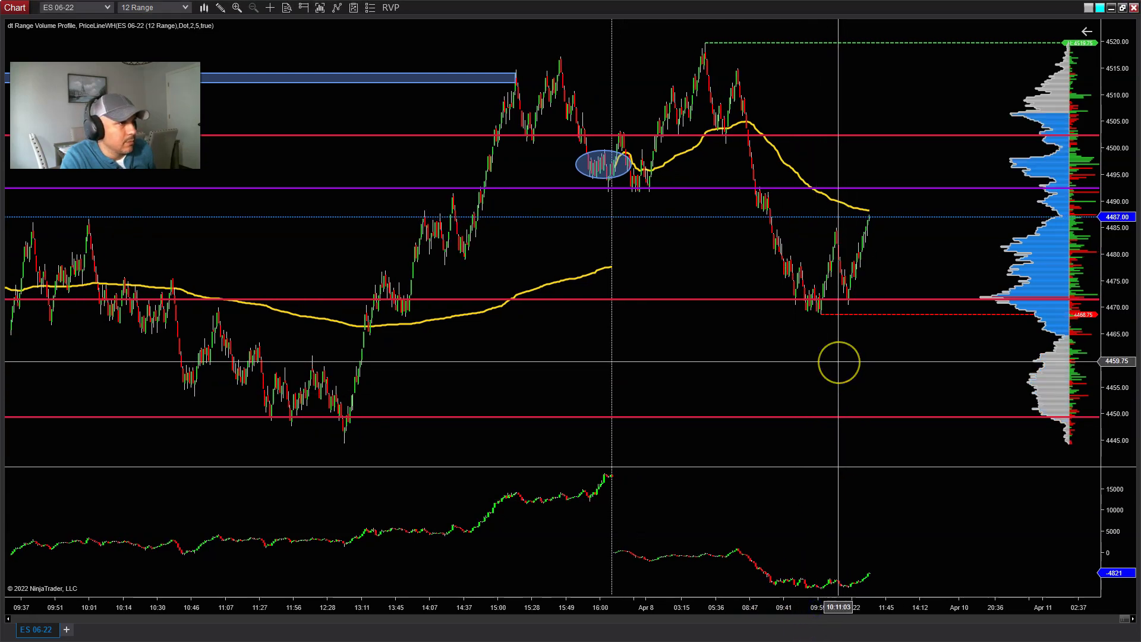
pyautogui.click(797, 255)
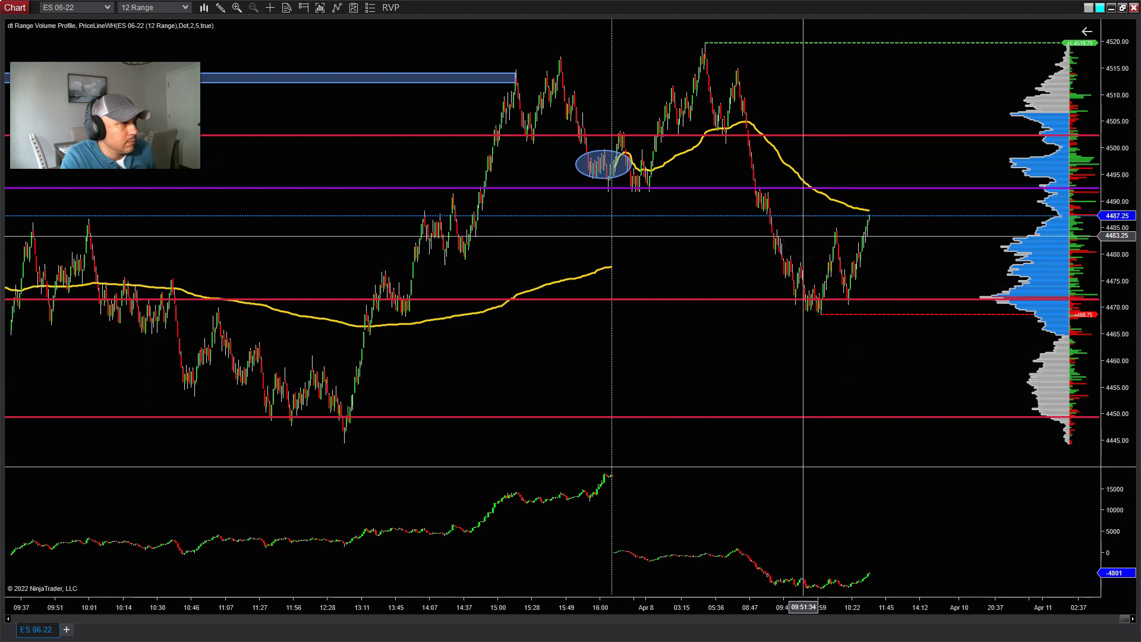
pyautogui.click(293, 280)
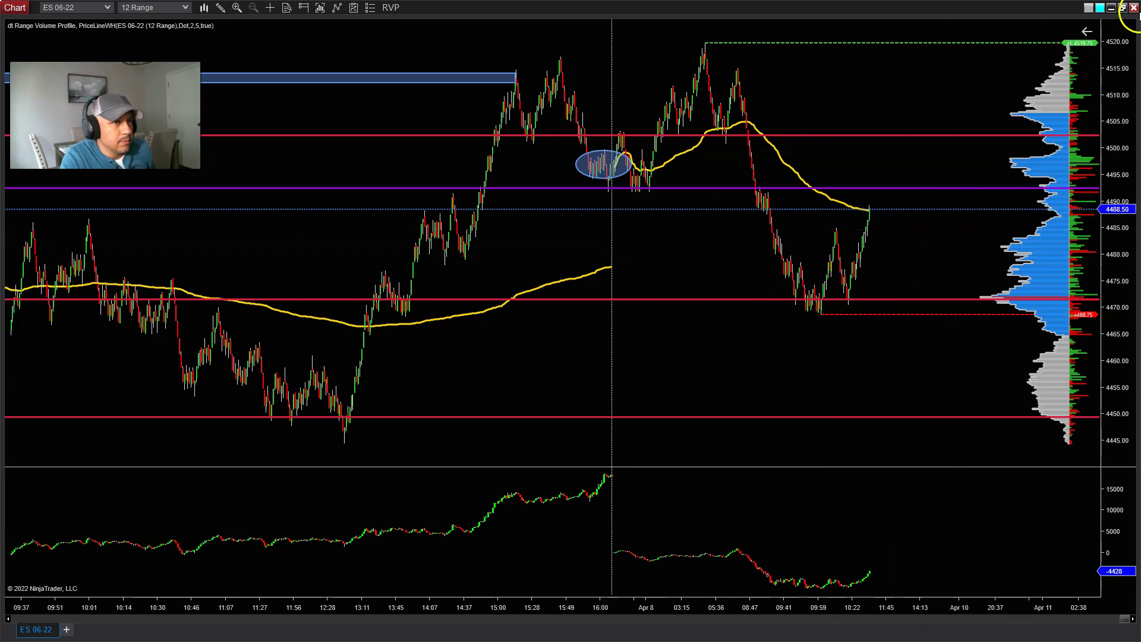
pyautogui.click(1127, 8)
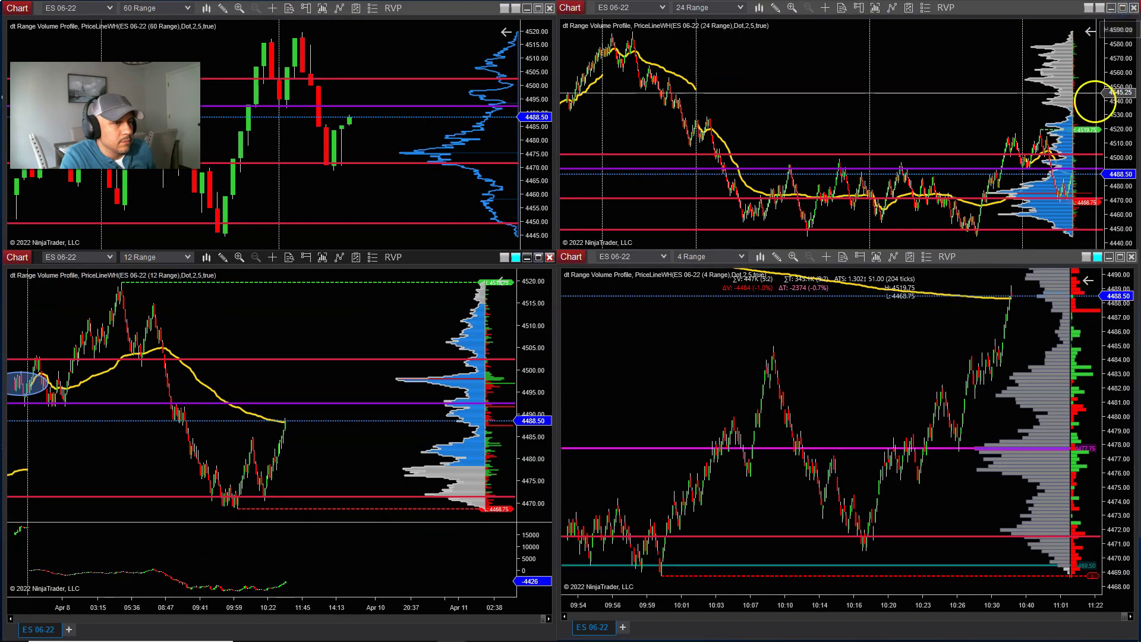
# Step: Maximize the 12 Range chart, monitor the open trade near the yellow average line, and shift the chart to leave space after the latest bars
pyautogui.click(536, 257)
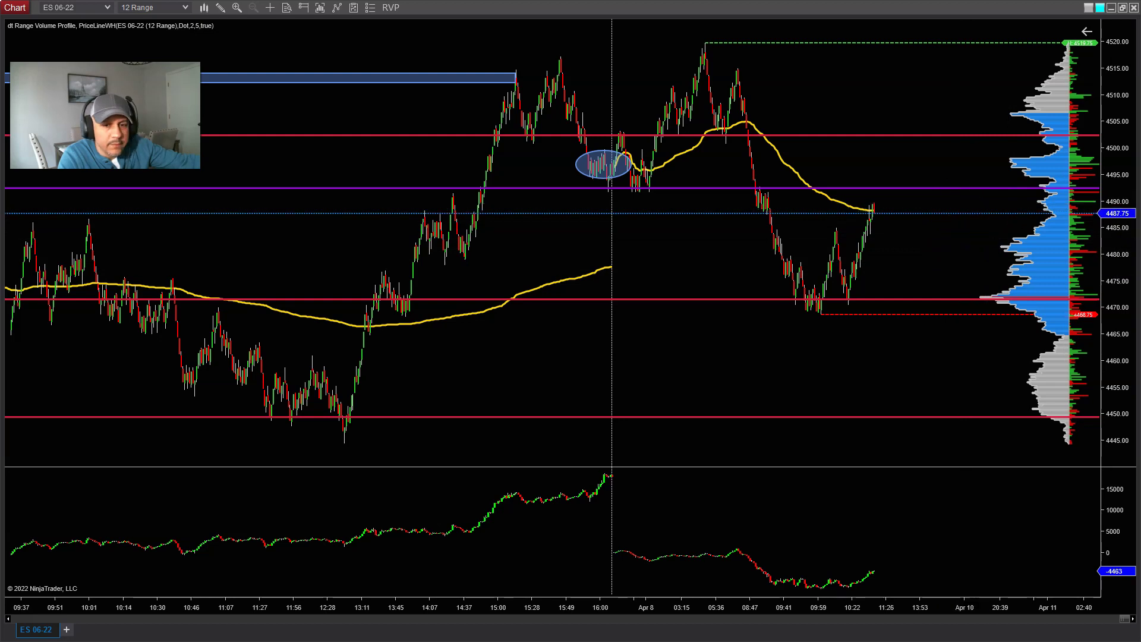
pyautogui.click(983, 321)
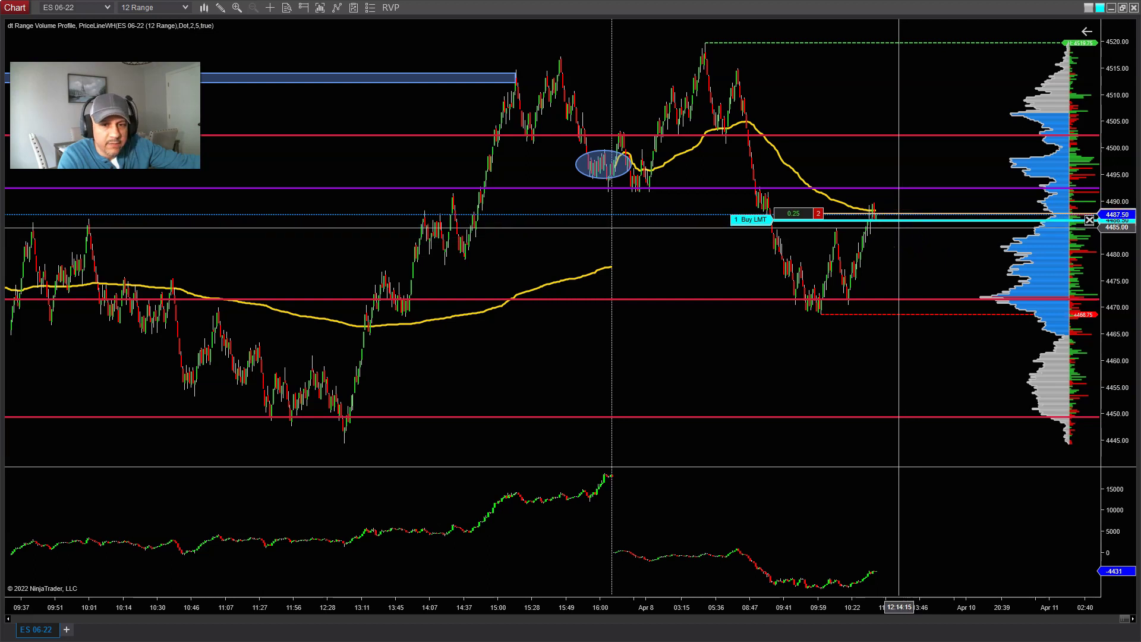
pyautogui.moveTo(940, 252); pyautogui.dragTo(758, 257)
pyautogui.click(800, 257)
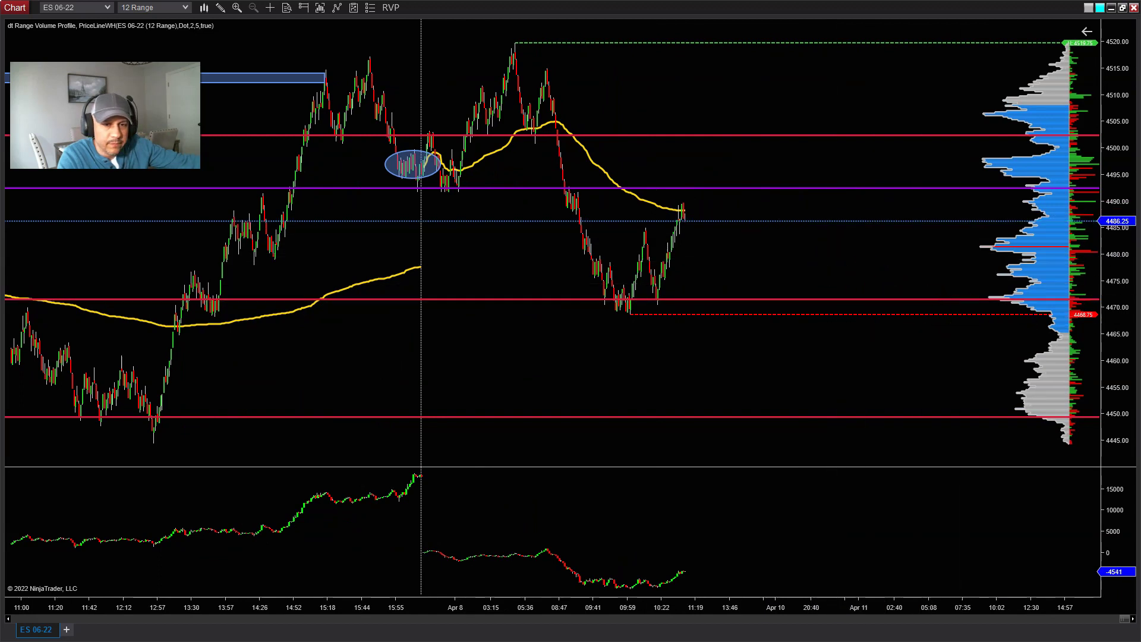
pyautogui.moveTo(803, 247); pyautogui.dragTo(840, 257)
pyautogui.click(676, 234)
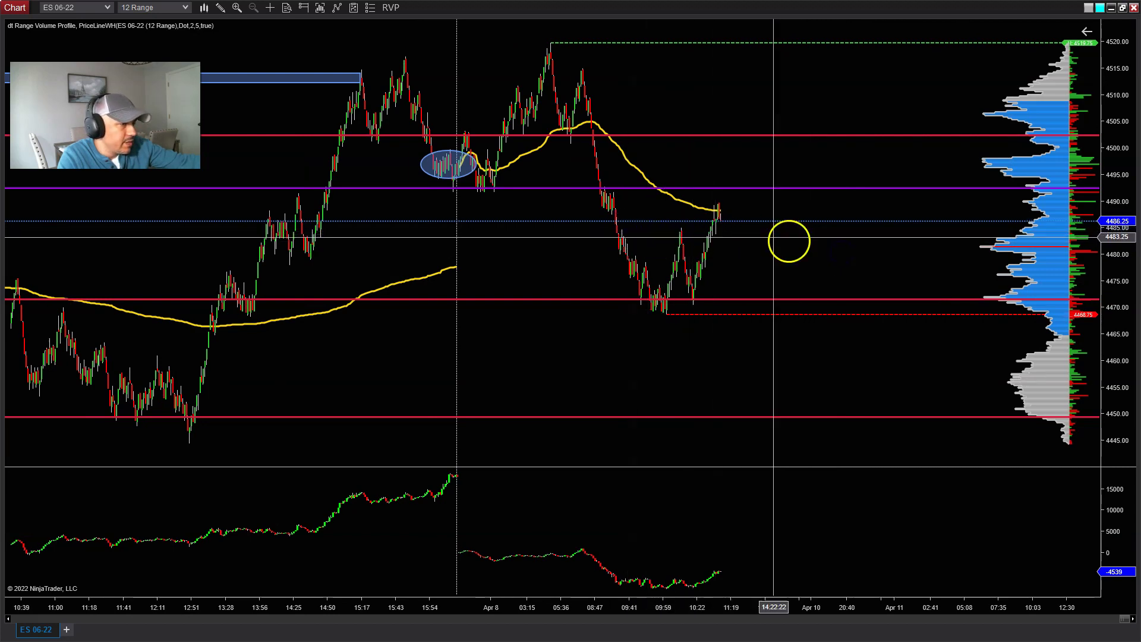
pyautogui.click(803, 244)
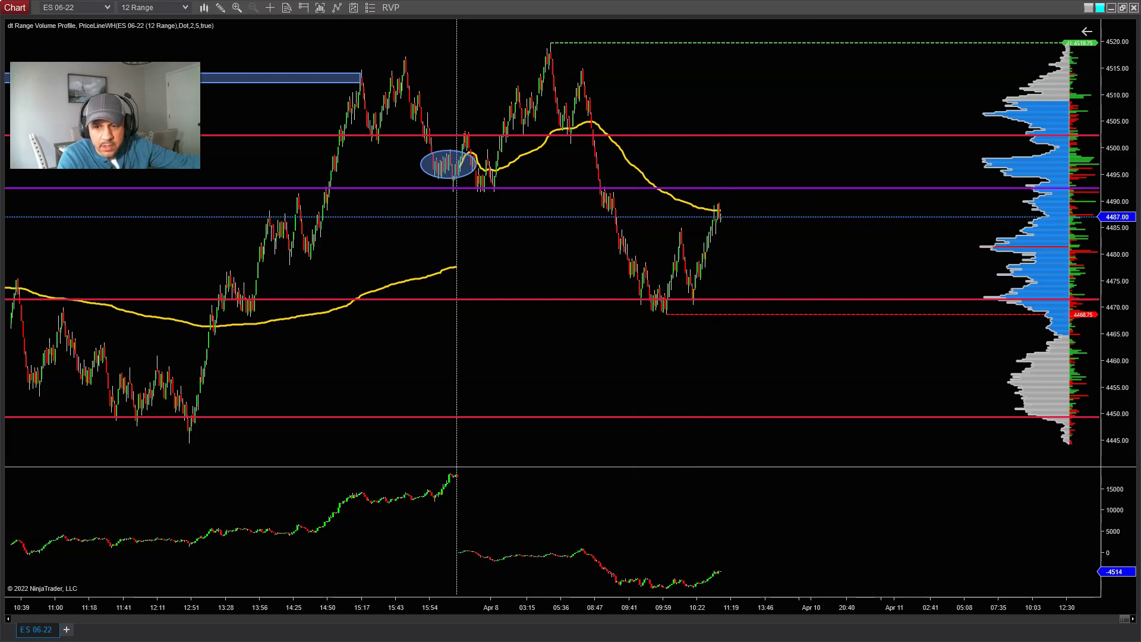
pyautogui.moveTo(829, 279); pyautogui.dragTo(1140, 208)
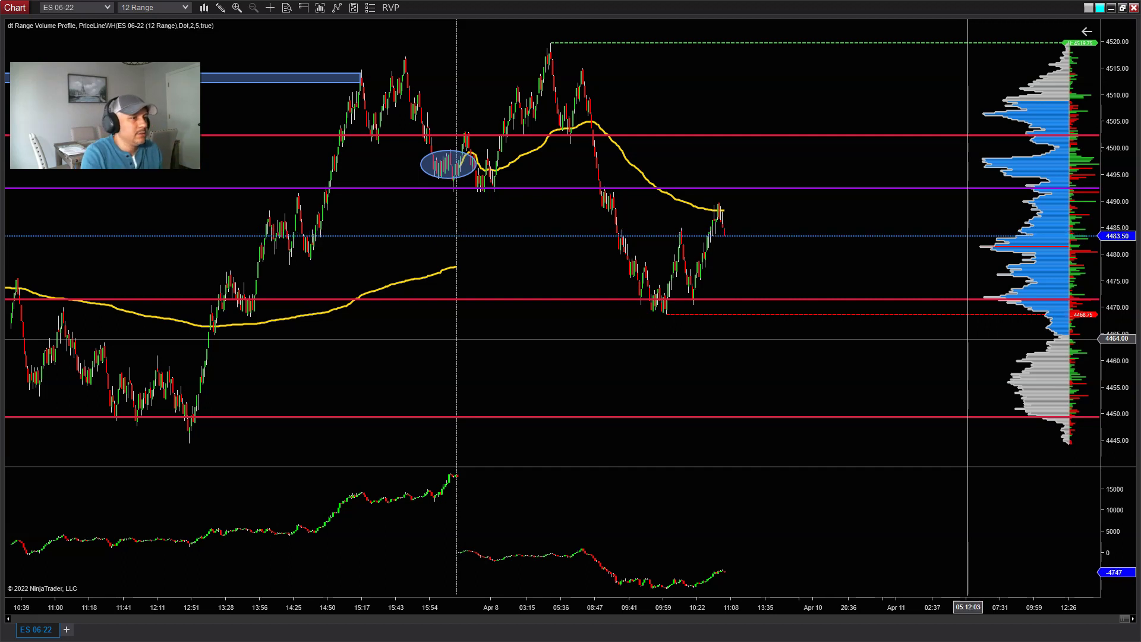
pyautogui.click(905, 360)
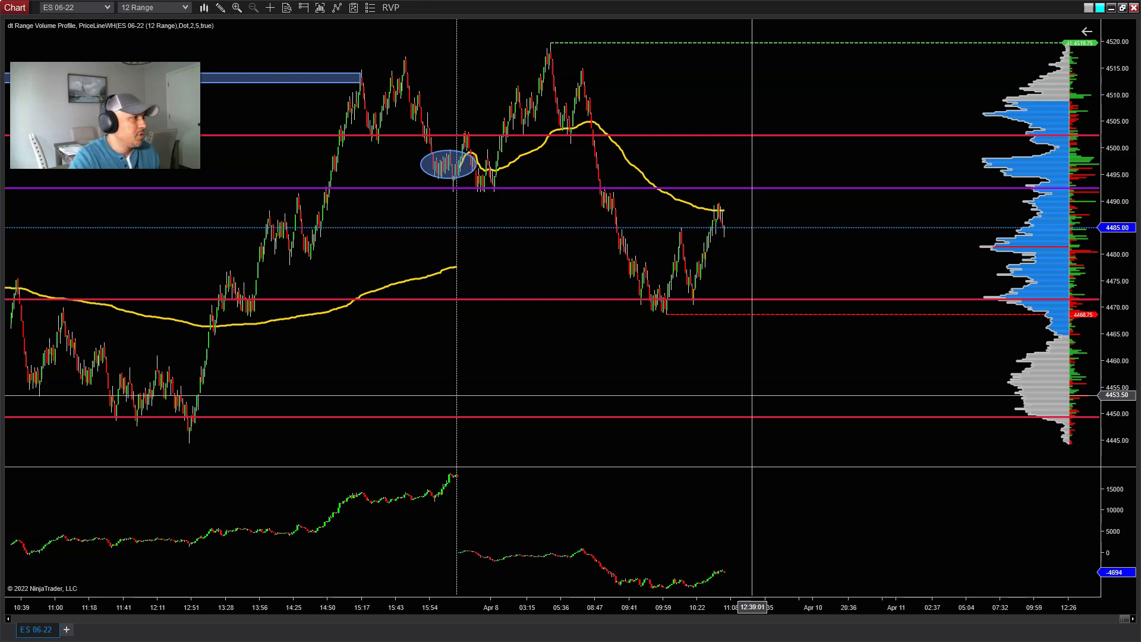
pyautogui.click(748, 388)
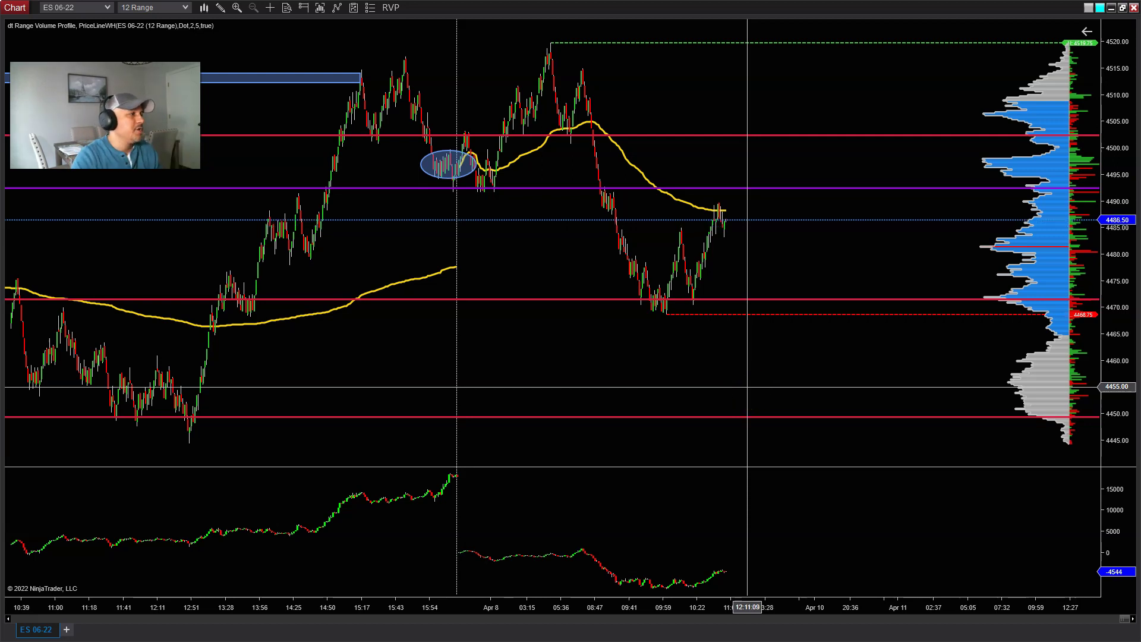
pyautogui.click(782, 395)
# Step: Rescale the 12 Range chart and compare the lower delta plot with price at April 8's lows and rebound highs
pyautogui.click(646, 605)
pyautogui.moveTo(646, 605); pyautogui.dragTo(707, 604)
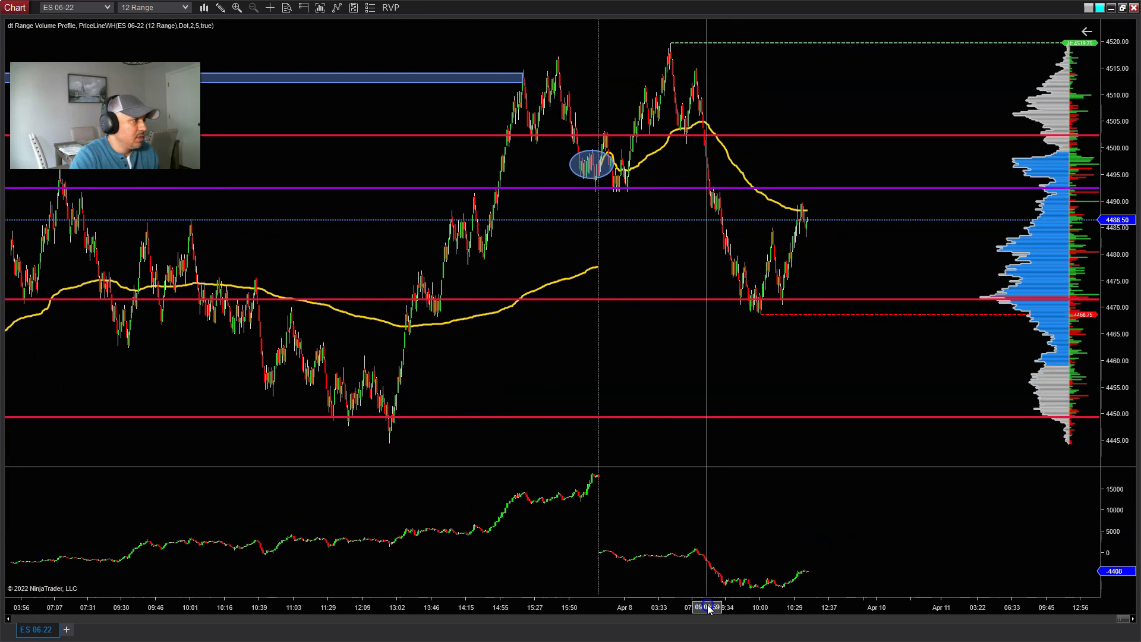
pyautogui.moveTo(729, 535); pyautogui.dragTo(756, 536)
pyautogui.click(780, 598)
pyautogui.moveTo(780, 597); pyautogui.dragTo(735, 610)
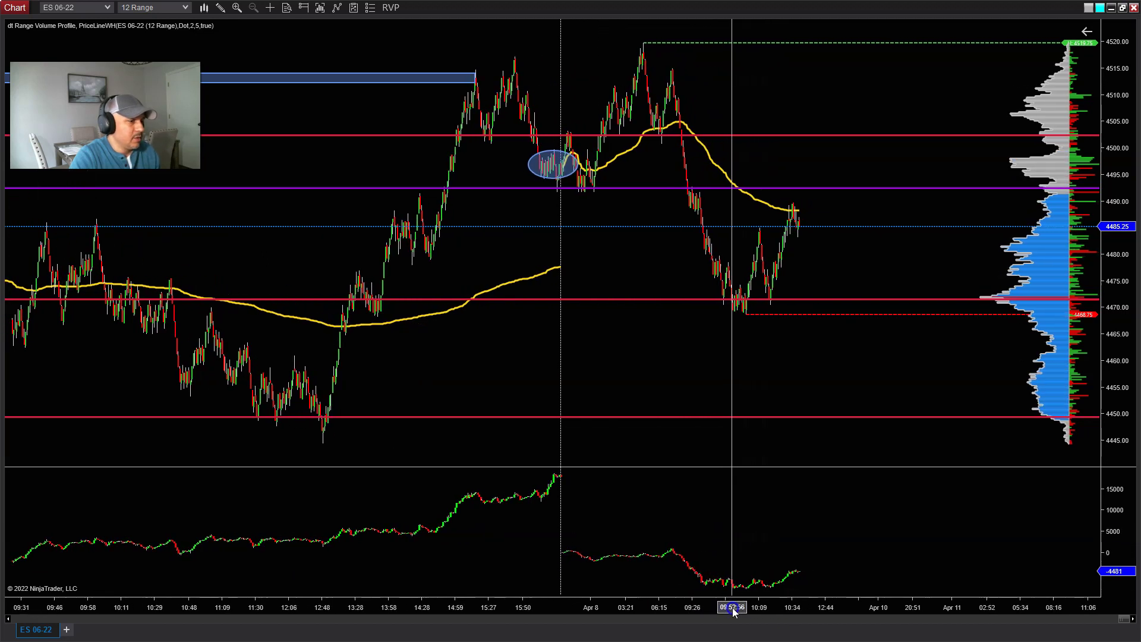
pyautogui.click(747, 580)
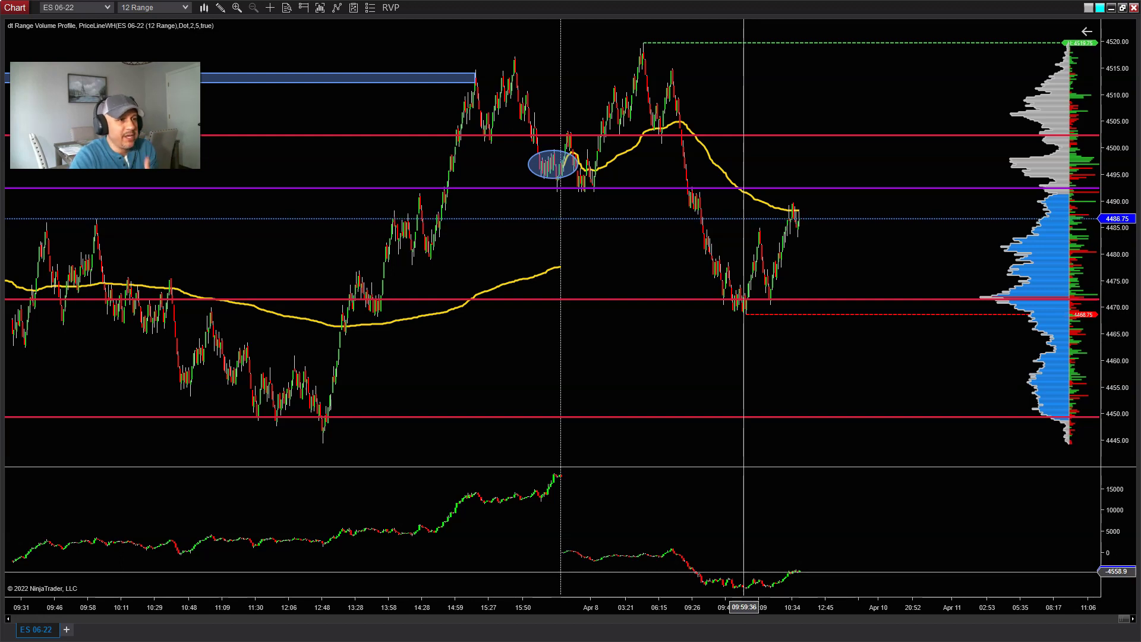
pyautogui.click(765, 576)
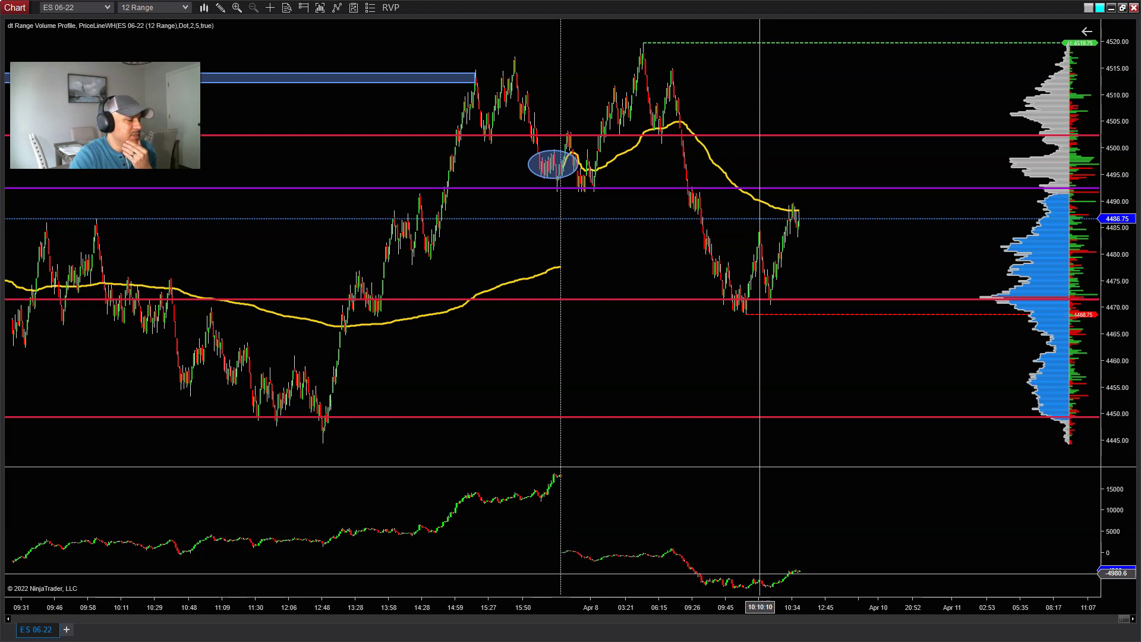
pyautogui.click(782, 623)
pyautogui.click(797, 532)
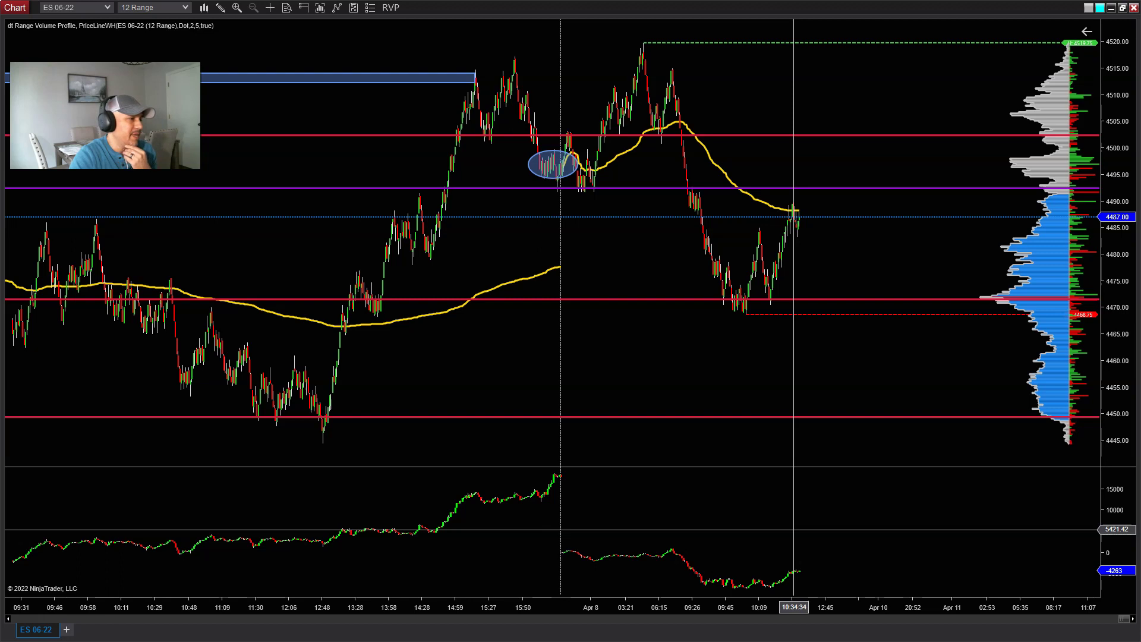
# Step: Examine April 8's rebound swings between the 4471.50 level and the yellow average line on the 12 Range chart
pyautogui.moveTo(866, 458)
pyautogui.mouseDown()
pyautogui.moveTo(883, 357)
pyautogui.moveTo(822, 235)
pyautogui.mouseUp()
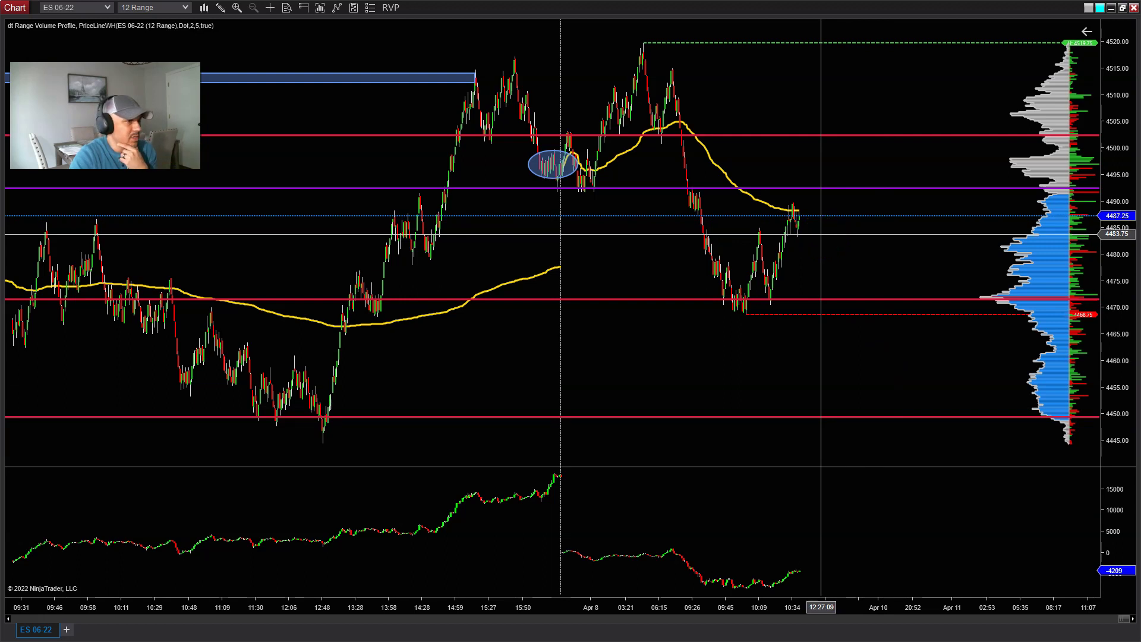
pyautogui.click(753, 256)
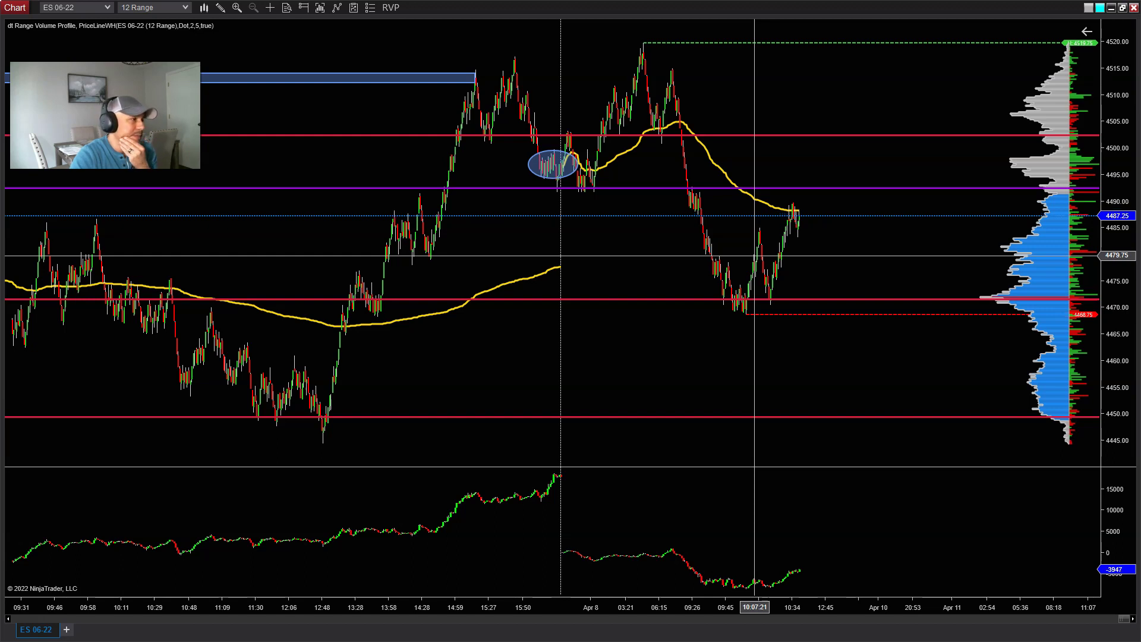
pyautogui.click(755, 252)
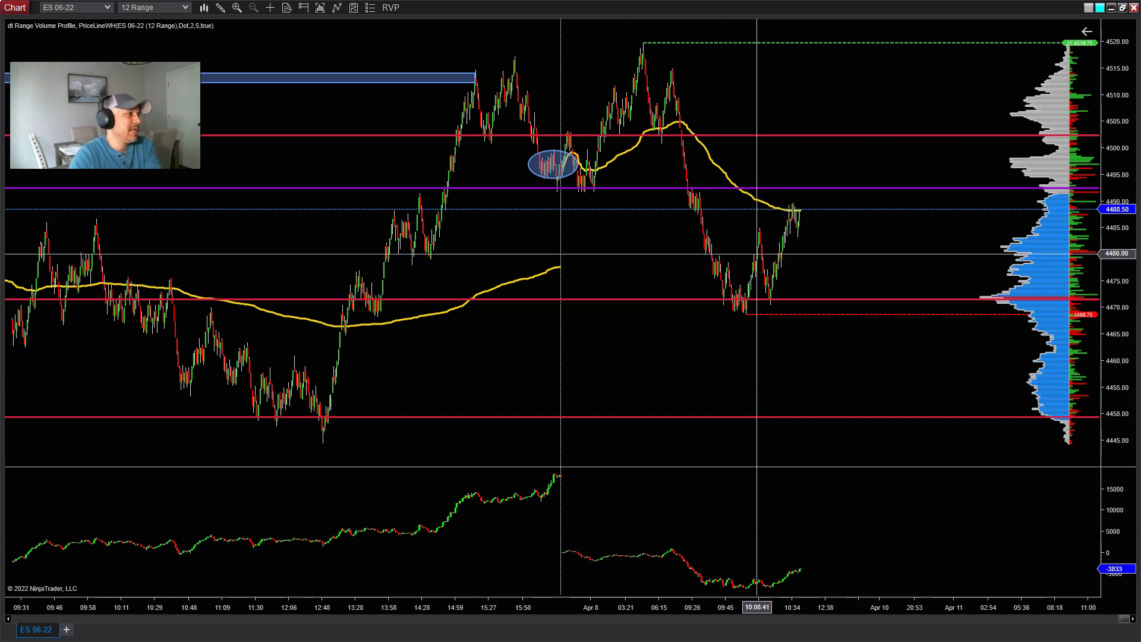
pyautogui.click(753, 248)
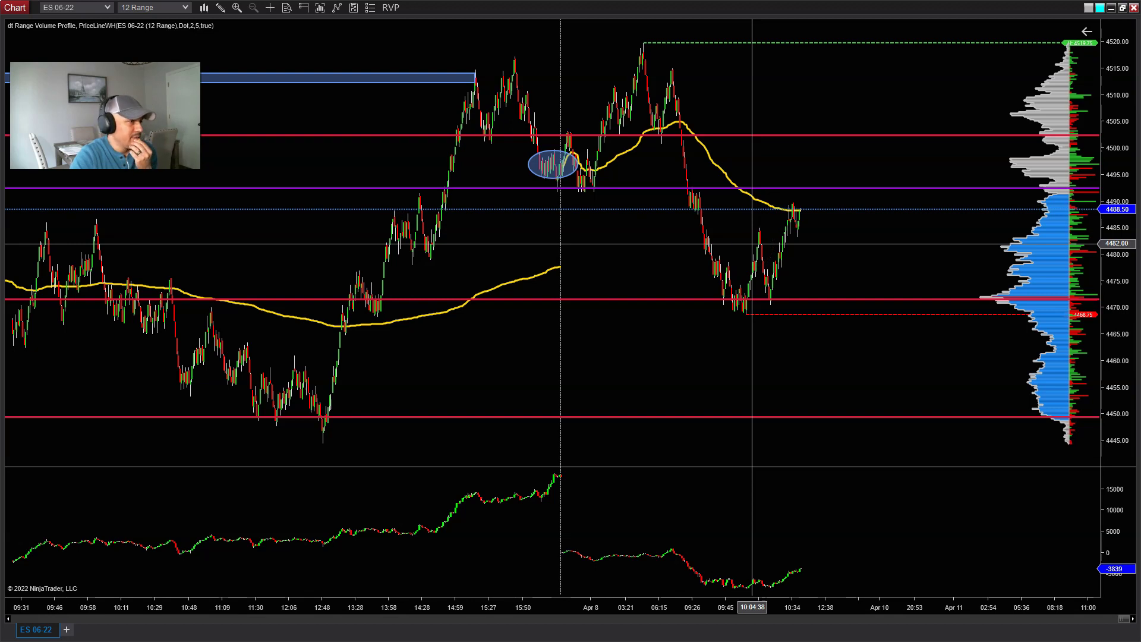
pyautogui.click(745, 222)
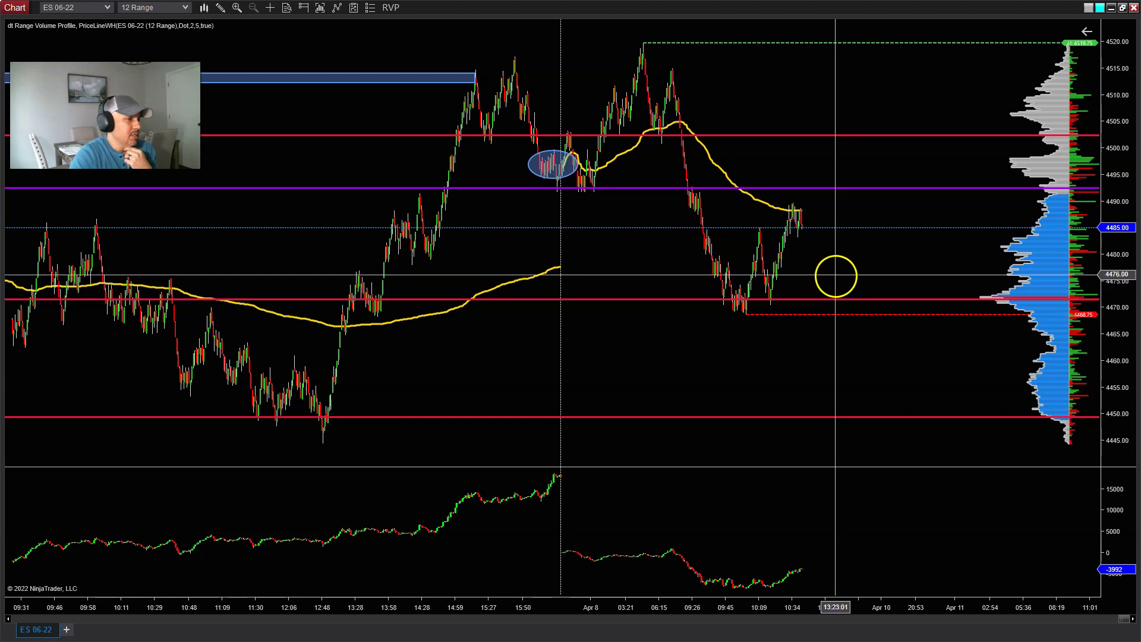
pyautogui.moveTo(840, 278); pyautogui.dragTo(846, 277)
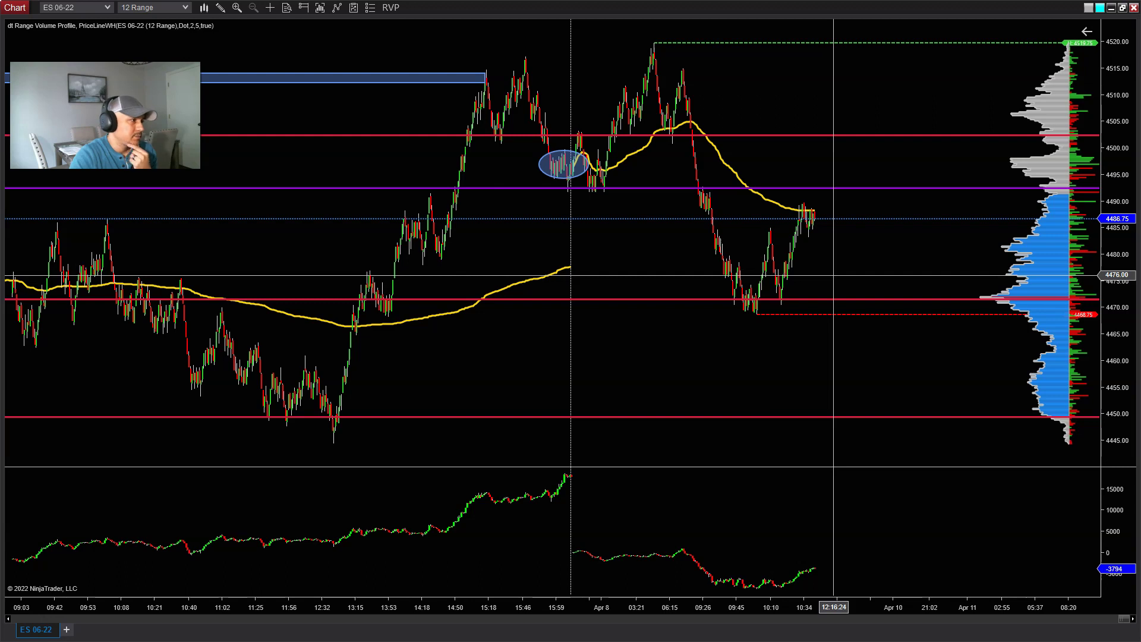
pyautogui.click(846, 269)
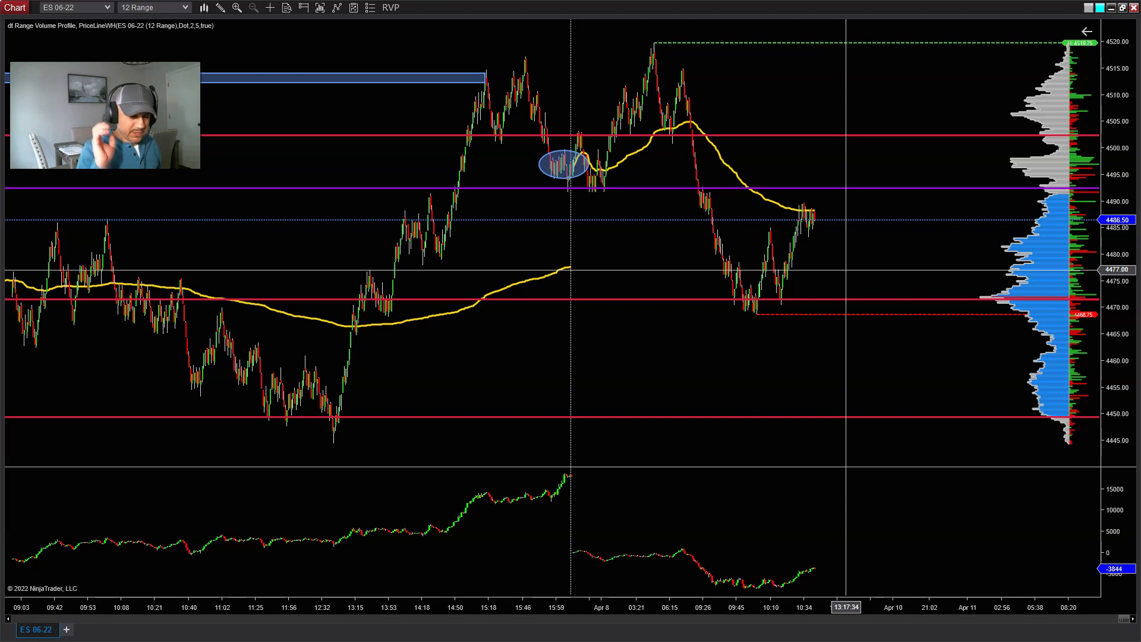
# Step: Examine April 8's rally from the 4471.50 level through the yellow average line on the maximized 12 Range chart, and restore the four-chart layout
pyautogui.click(827, 246)
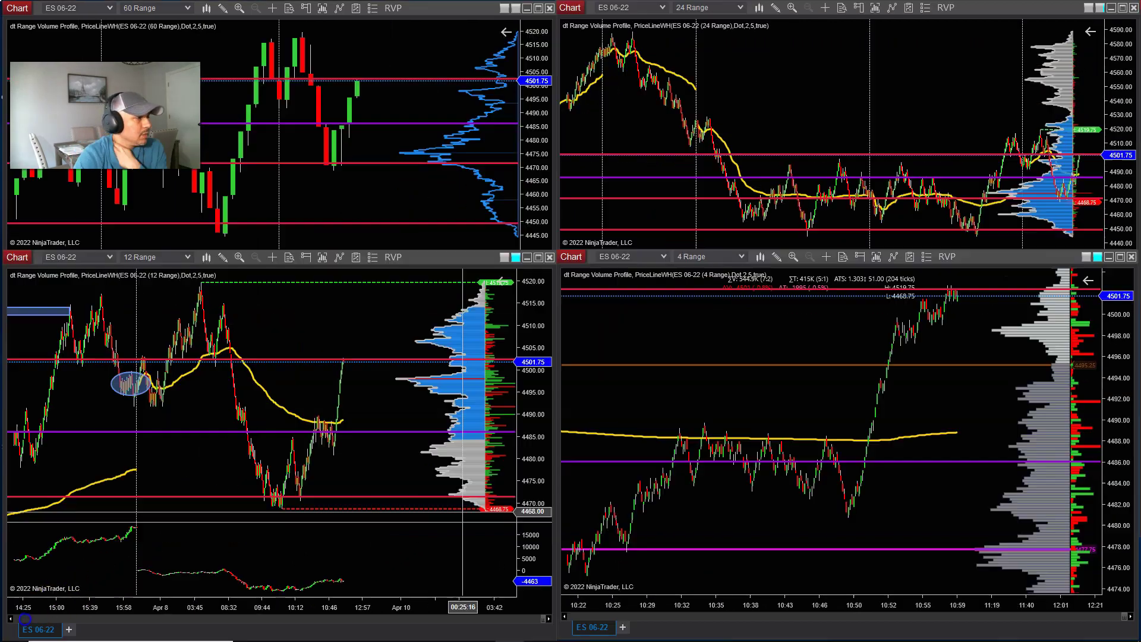
pyautogui.scroll(2, 402, 479)
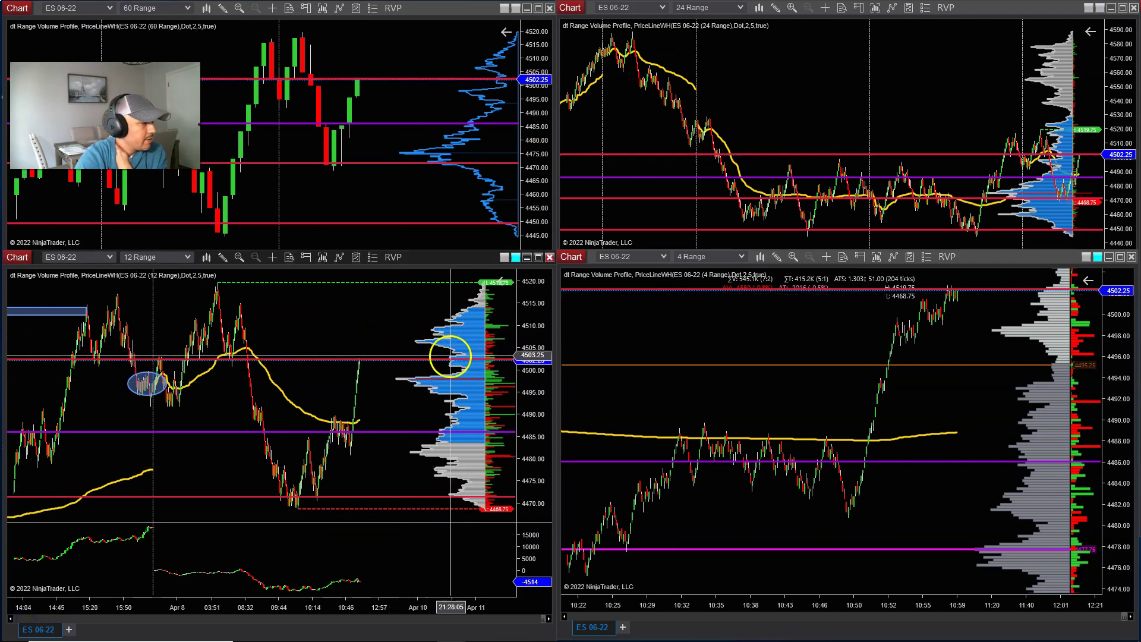
pyautogui.click(973, 391)
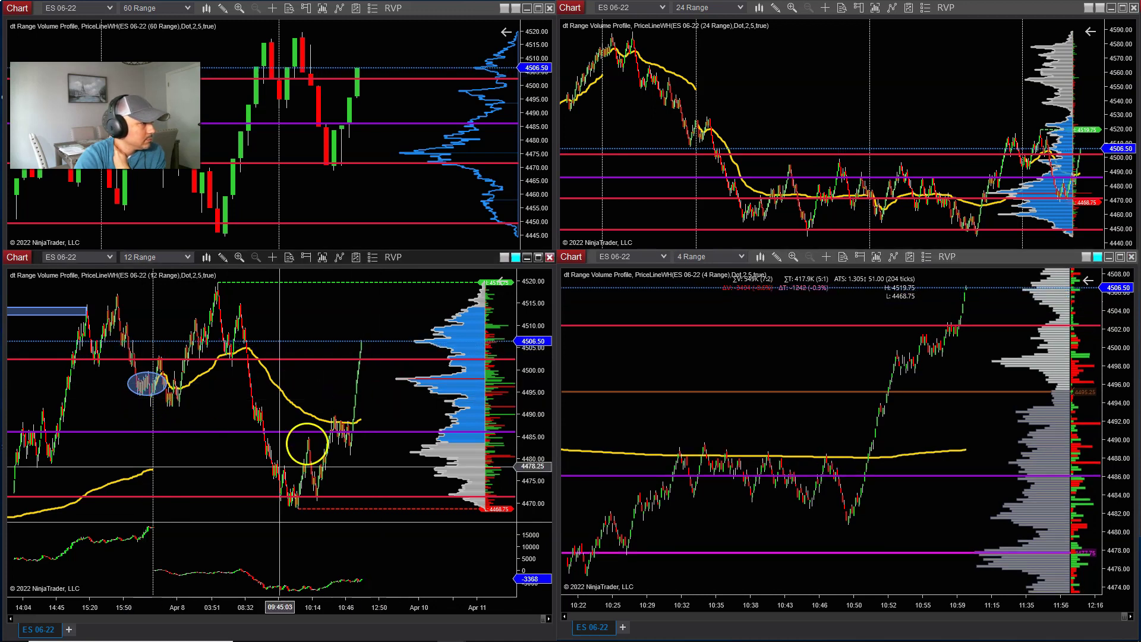
pyautogui.moveTo(330, 606)
pyautogui.mouseDown()
pyautogui.moveTo(286, 609)
pyautogui.moveTo(315, 612)
pyautogui.mouseUp()
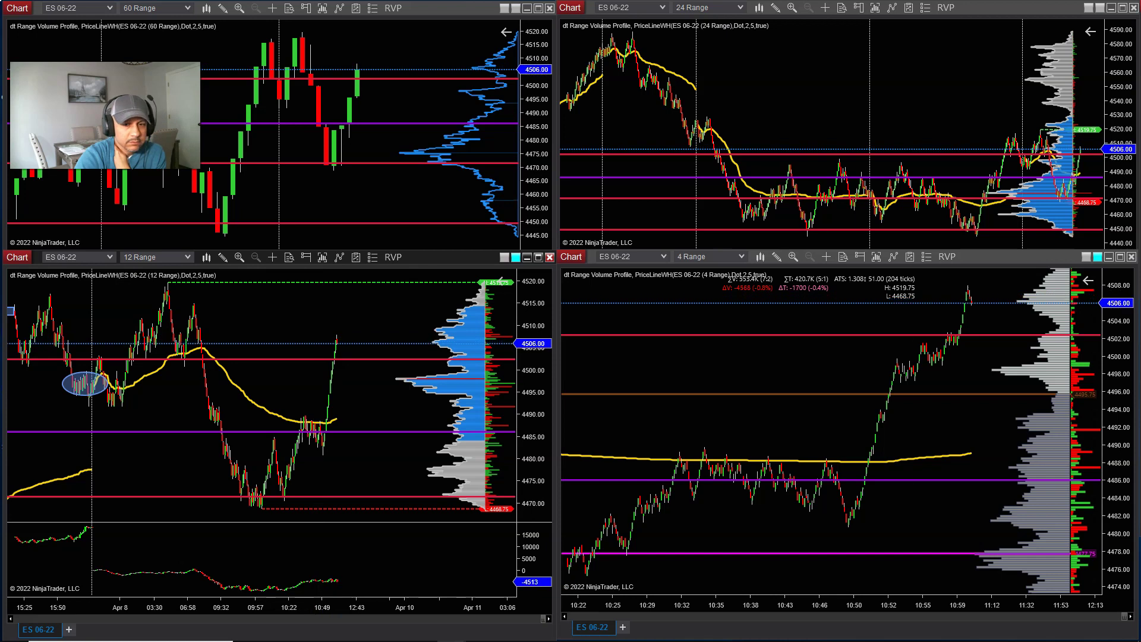
pyautogui.doubleClick(525, 298)
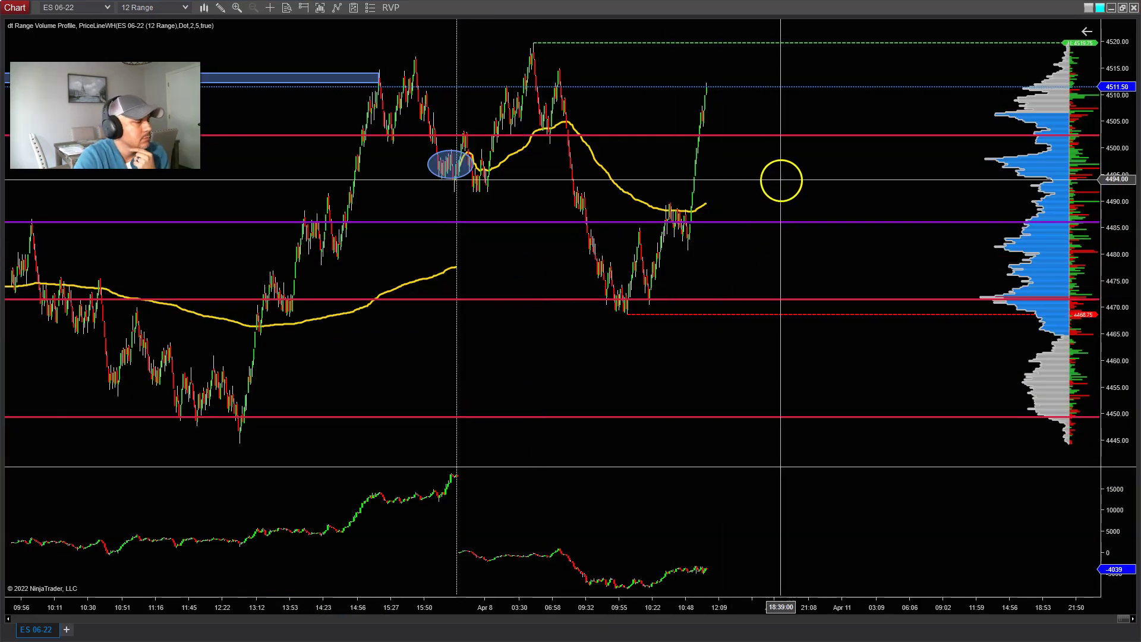
pyautogui.click(786, 179)
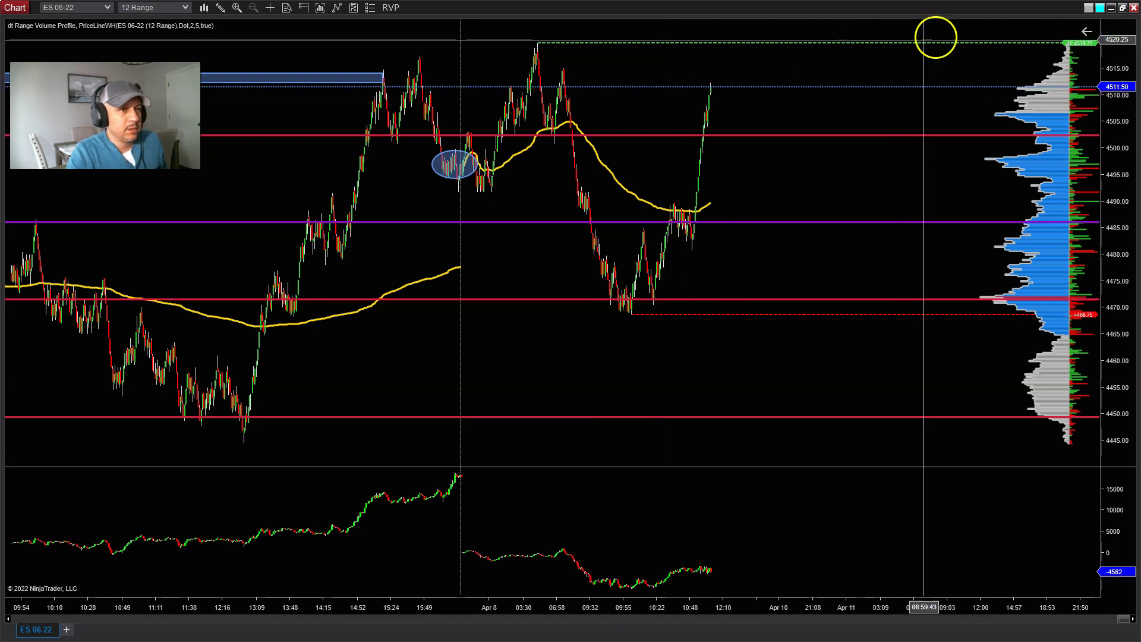
pyautogui.click(1123, 9)
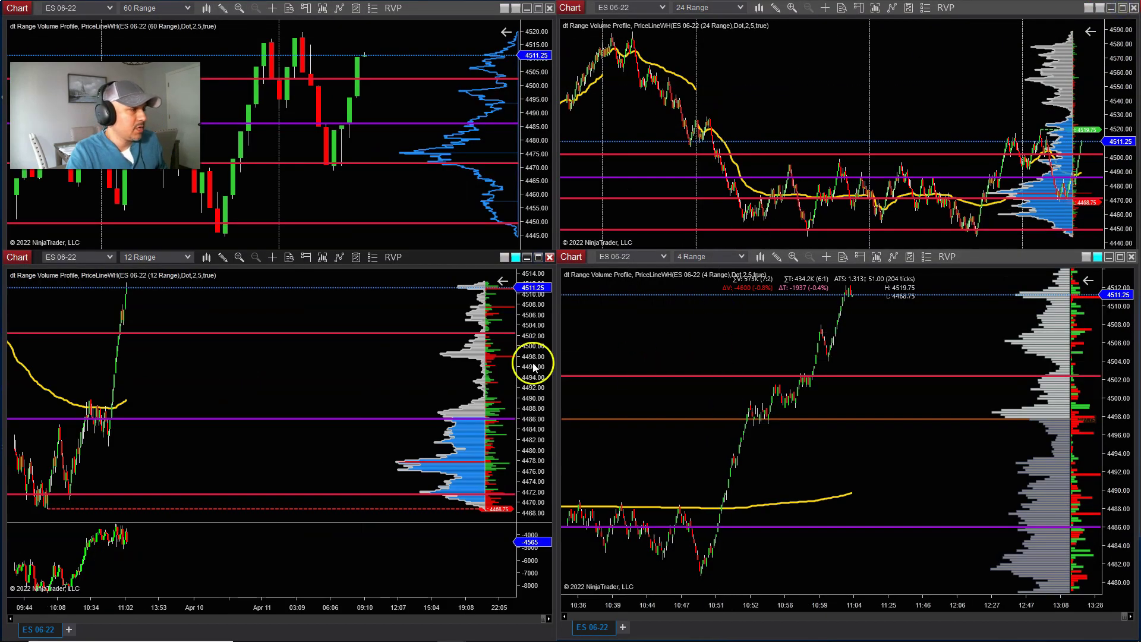
# Step: Rescale the 12 Range chart and raise its upper red horizontal level to about 4506.50
pyautogui.moveTo(319, 362); pyautogui.dragTo(437, 375)
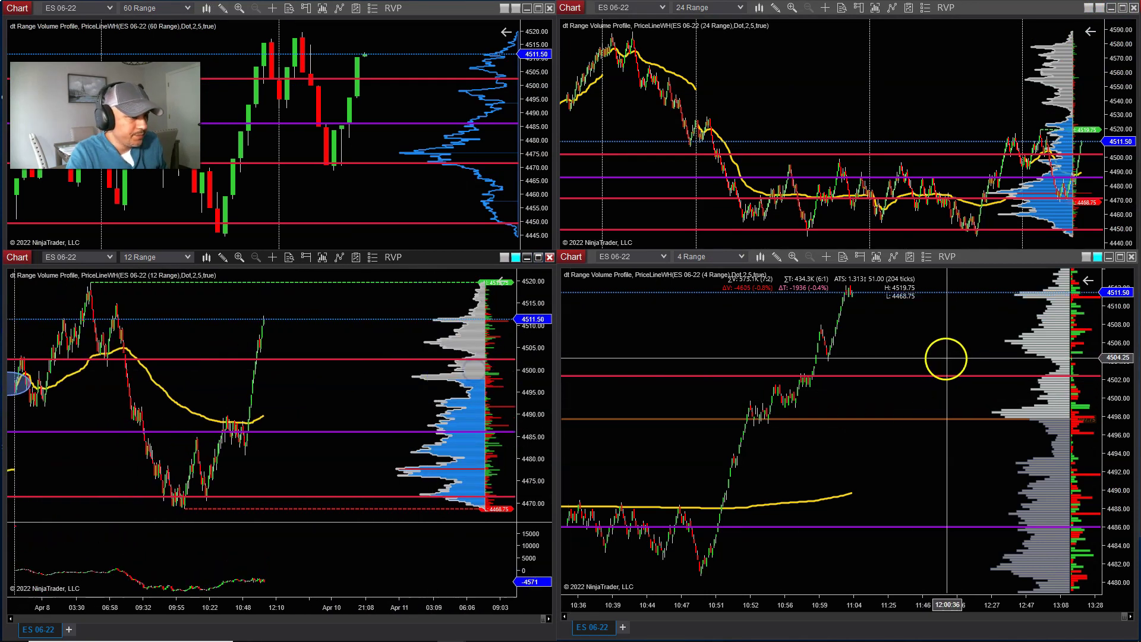
pyautogui.moveTo(315, 359); pyautogui.dragTo(319, 335)
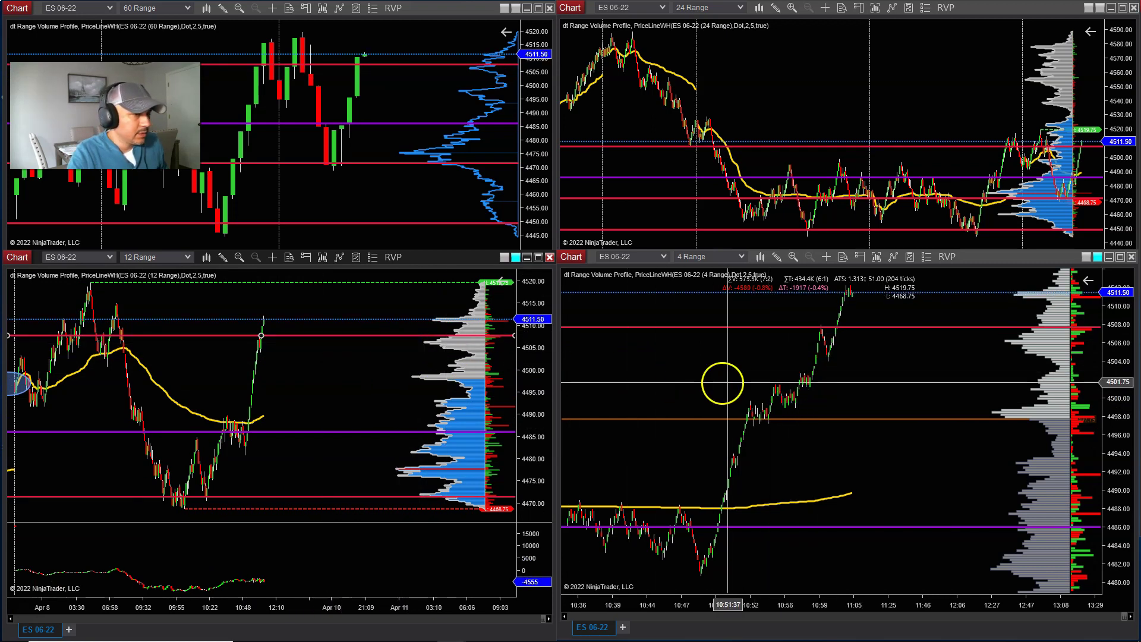
pyautogui.moveTo(246, 343); pyautogui.dragTo(245, 341)
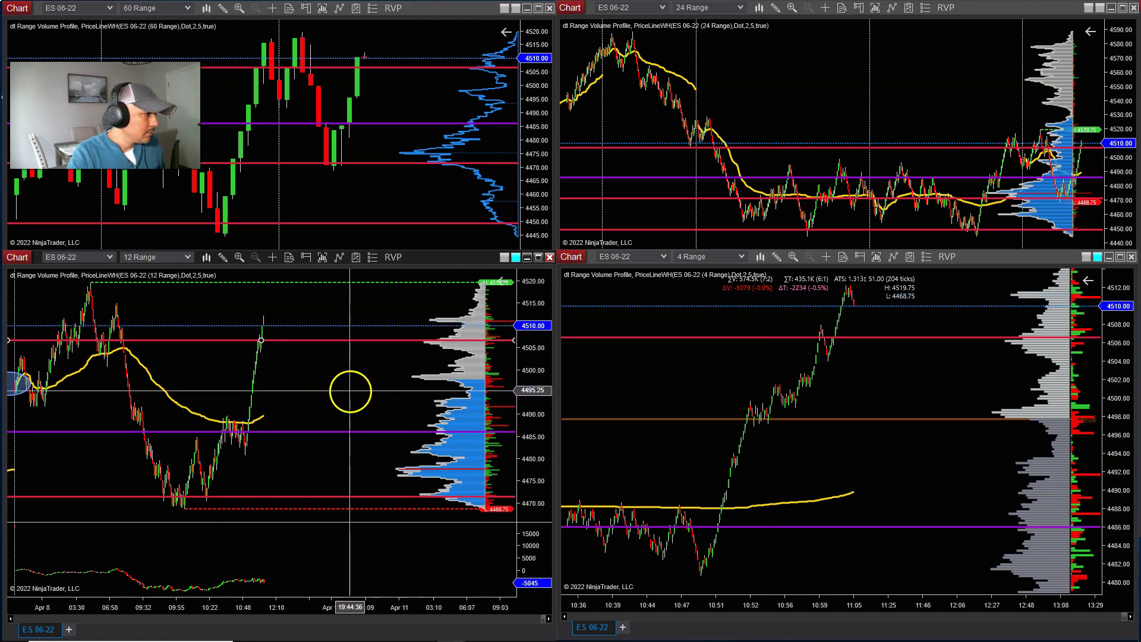
pyautogui.click(355, 341)
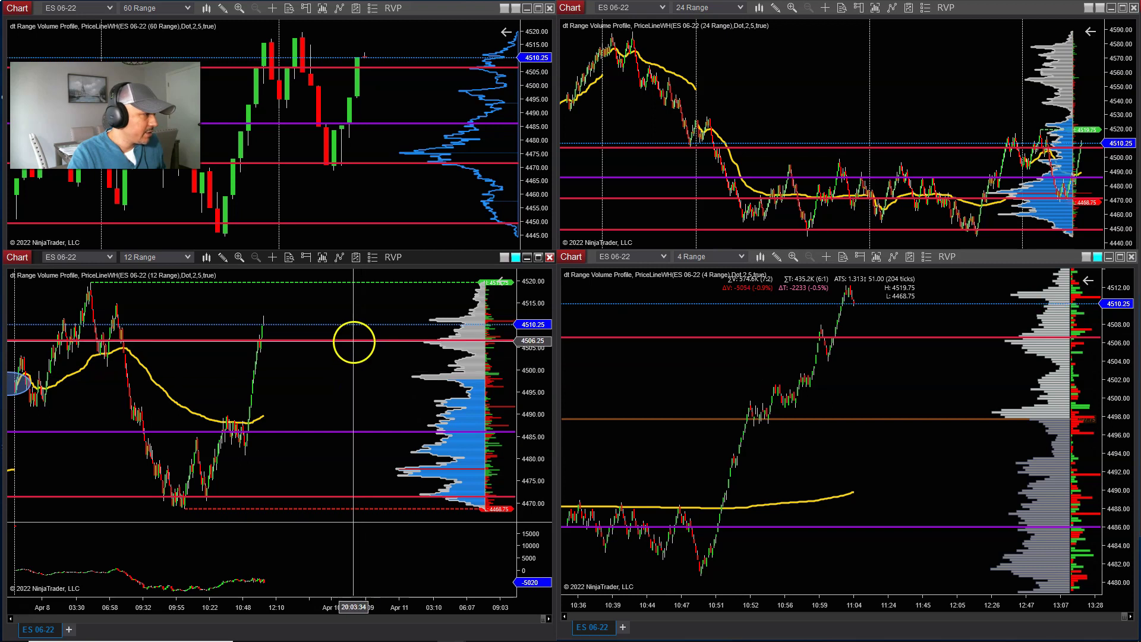
pyautogui.click(534, 258)
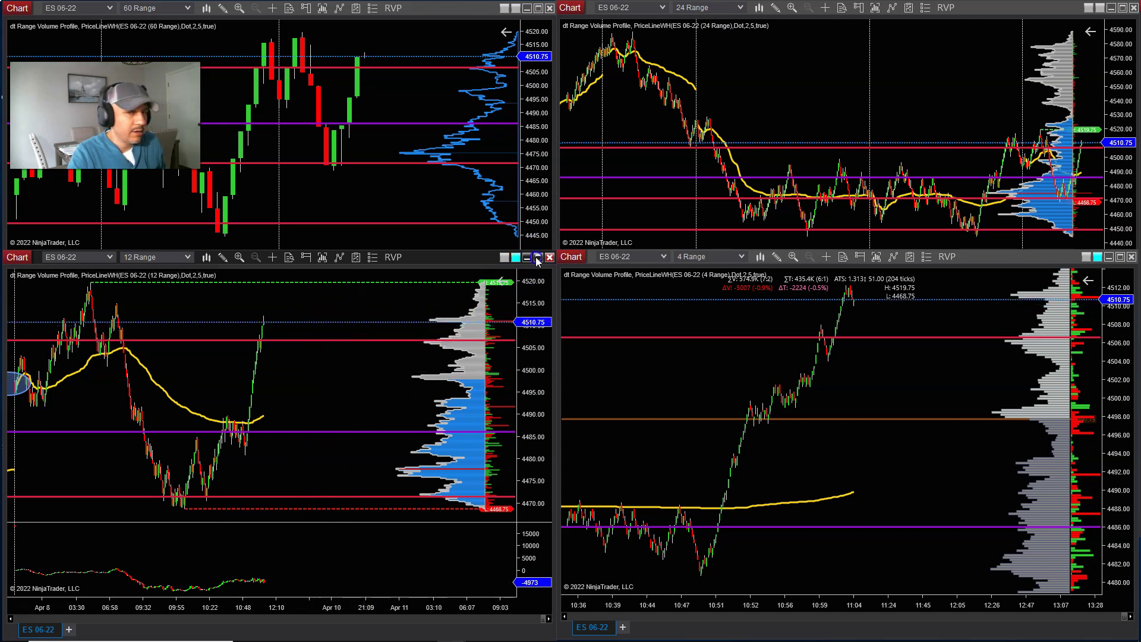
pyautogui.click(1122, 8)
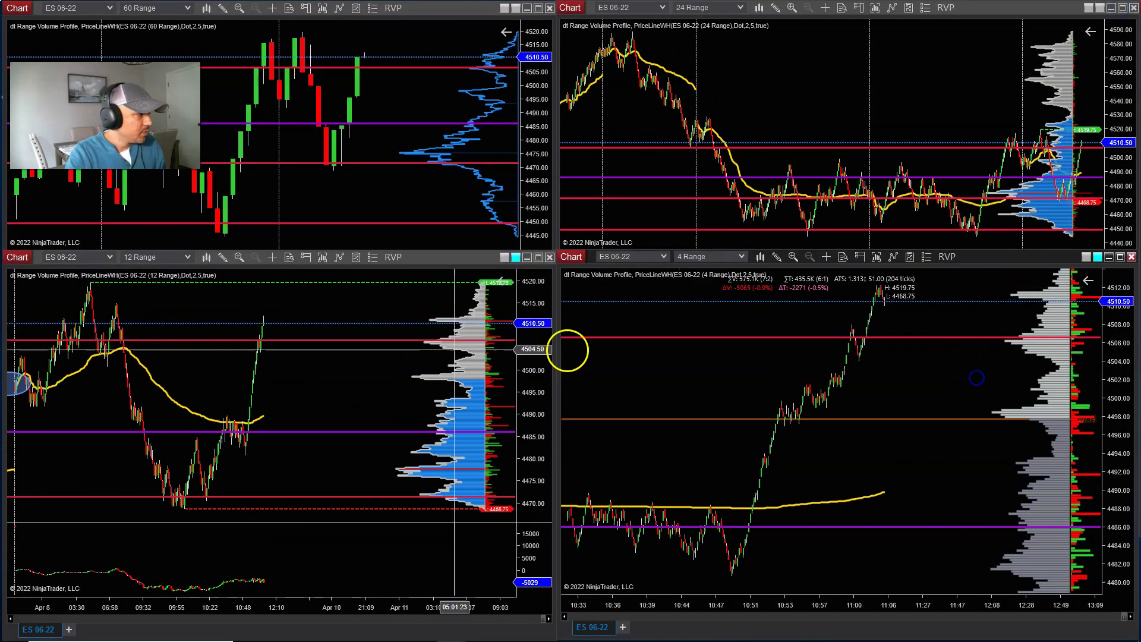
# Step: Open a two-contract short position at 4509.25 and place one-contract buy limit orders at 4507.50 and 4506.50
pyautogui.scroll(3, 369, 321)
pyautogui.click(459, 377)
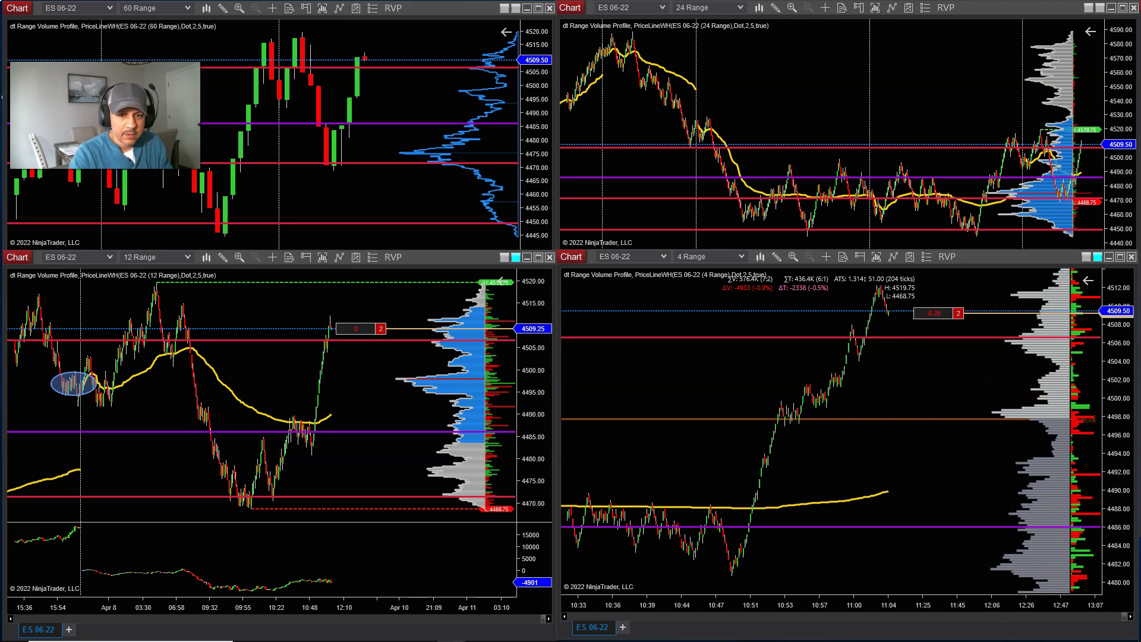
pyautogui.moveTo(420, 357); pyautogui.dragTo(356, 366)
pyautogui.click(944, 326)
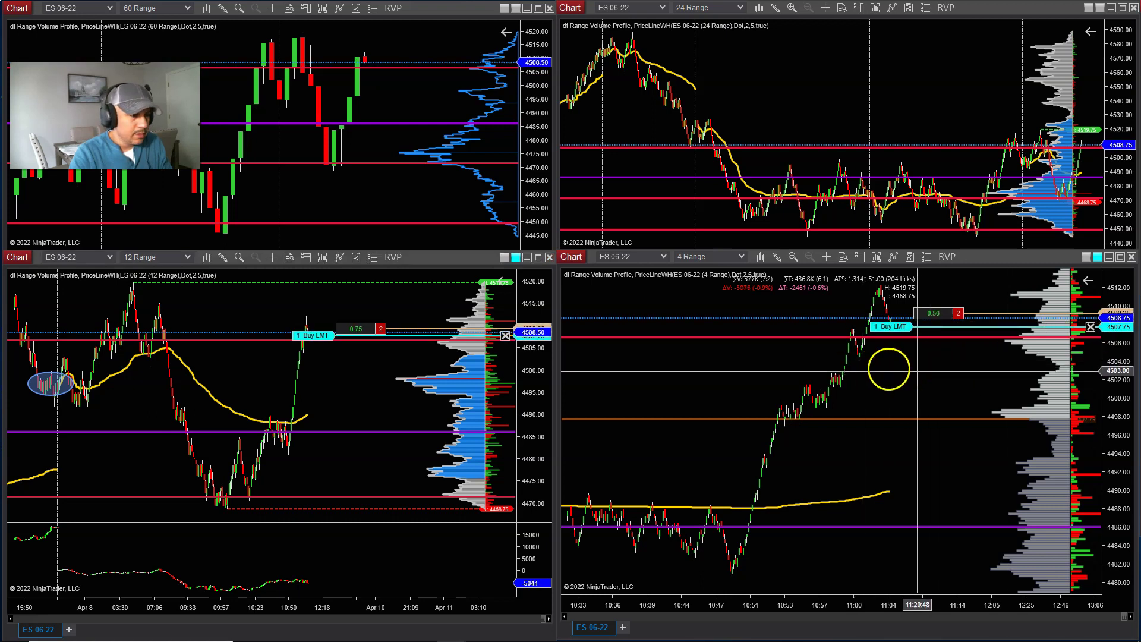
pyautogui.moveTo(900, 373); pyautogui.dragTo(843, 374)
pyautogui.moveTo(400, 377); pyautogui.dragTo(347, 375)
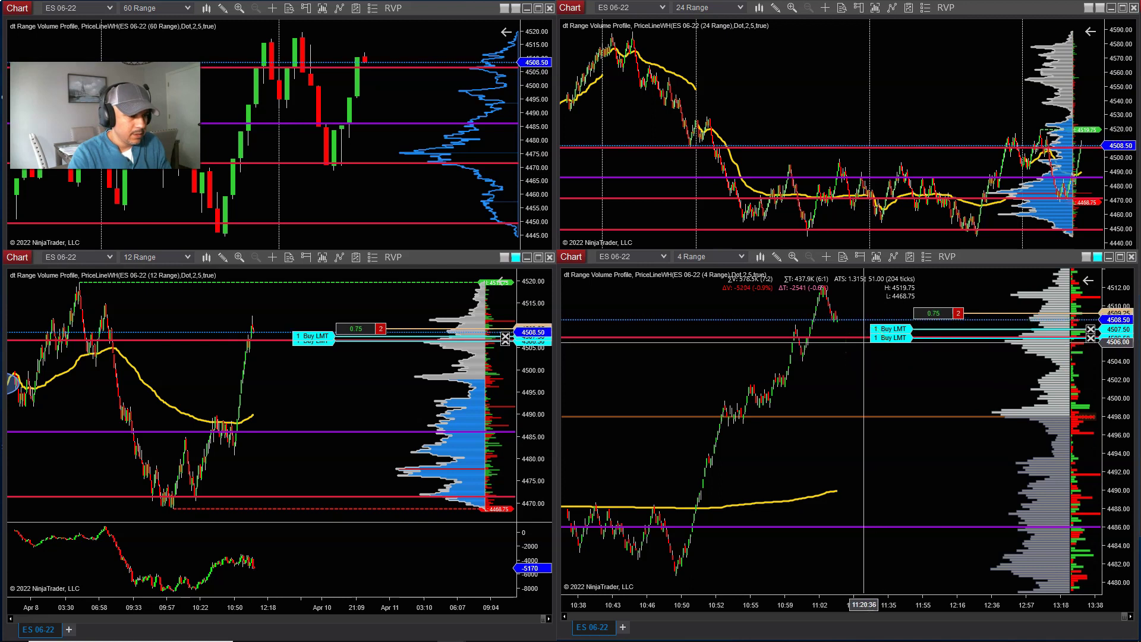
pyautogui.click(870, 353)
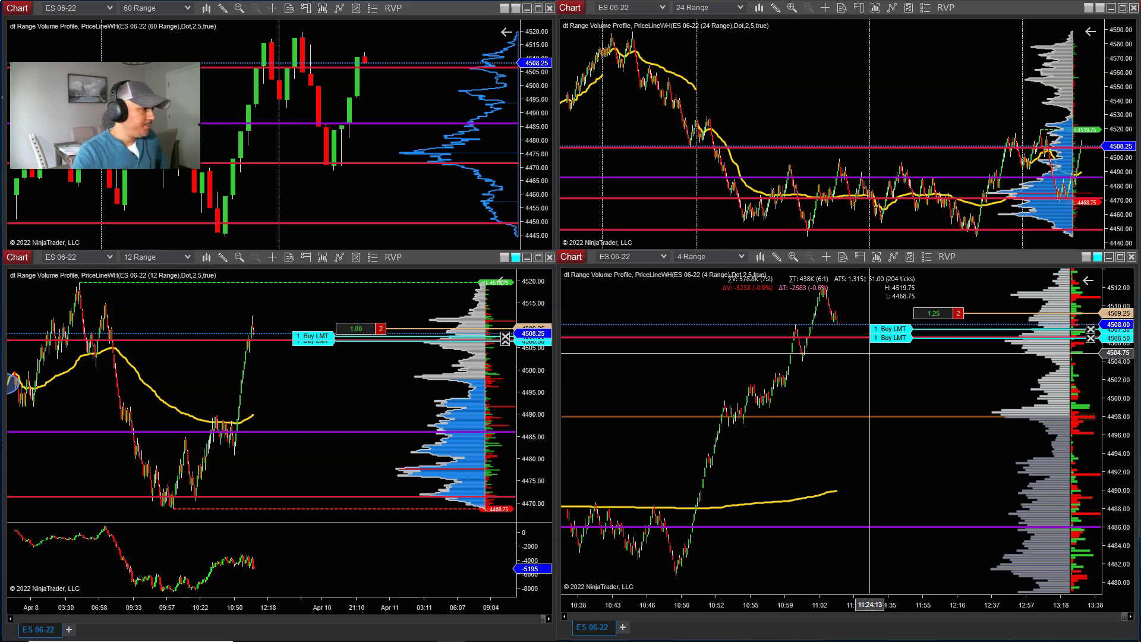
# Step: Maximize the 12 Range chart, monitor the short trade against its remaining buy limit at 4506.50, and restore the four-chart layout
pyautogui.click(515, 311)
pyautogui.moveTo(359, 377); pyautogui.dragTo(385, 383)
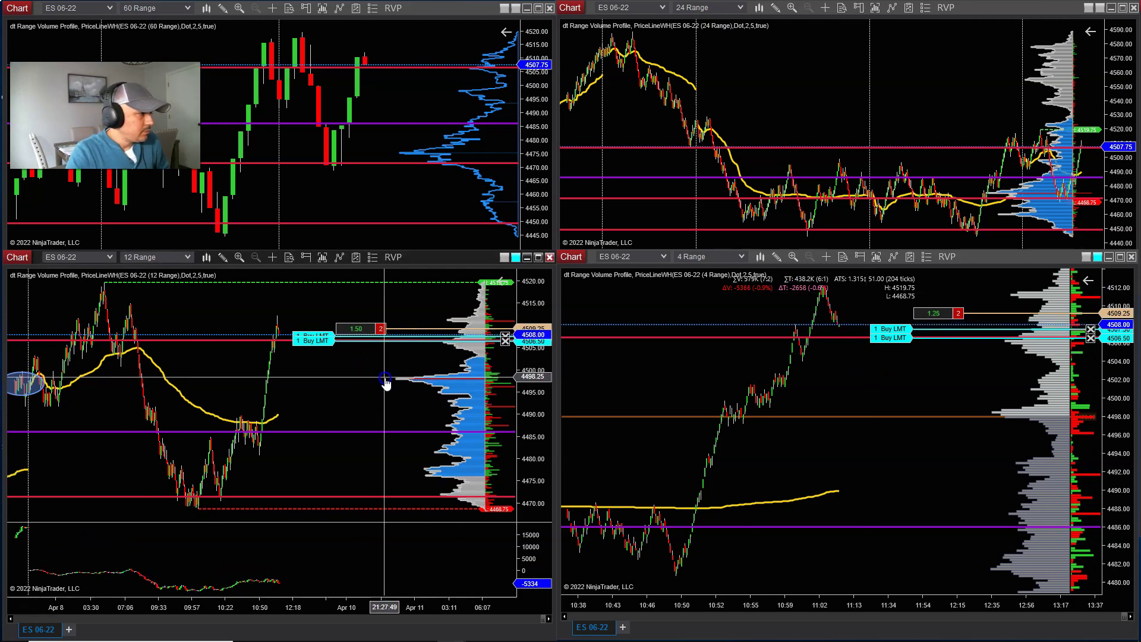
pyautogui.click(537, 259)
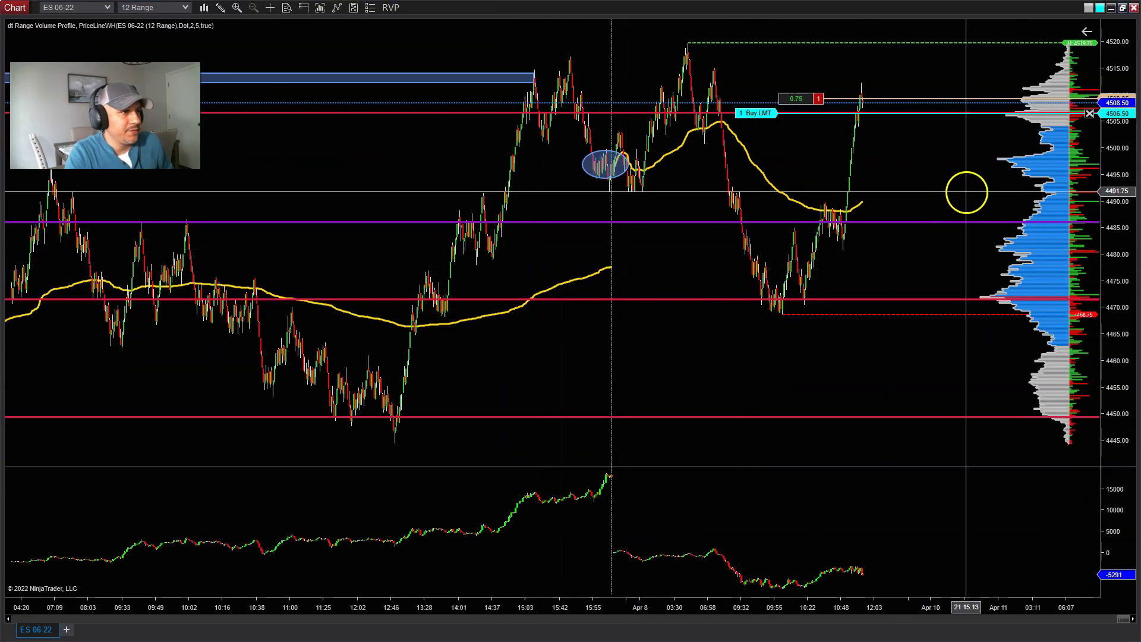
pyautogui.click(919, 188)
pyautogui.moveTo(920, 189); pyautogui.dragTo(806, 192)
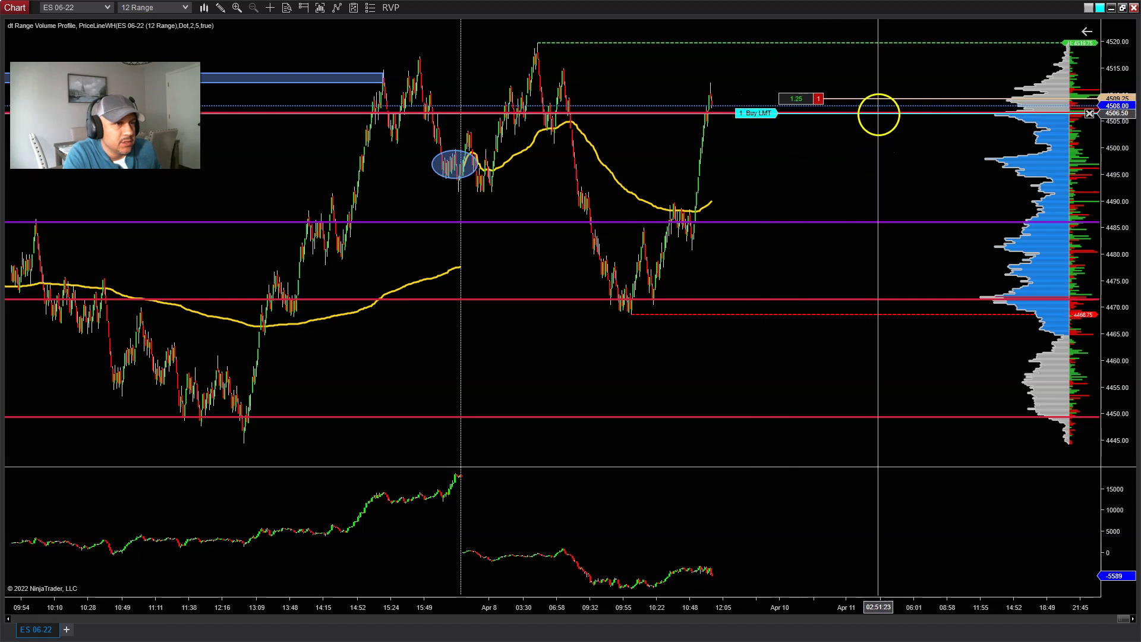
pyautogui.click(1121, 9)
# Step: Rescale the 12 Range chart and compare price around the raised red level with the lower delta plot and the 4 Range chart
pyautogui.moveTo(339, 372); pyautogui.dragTo(387, 382)
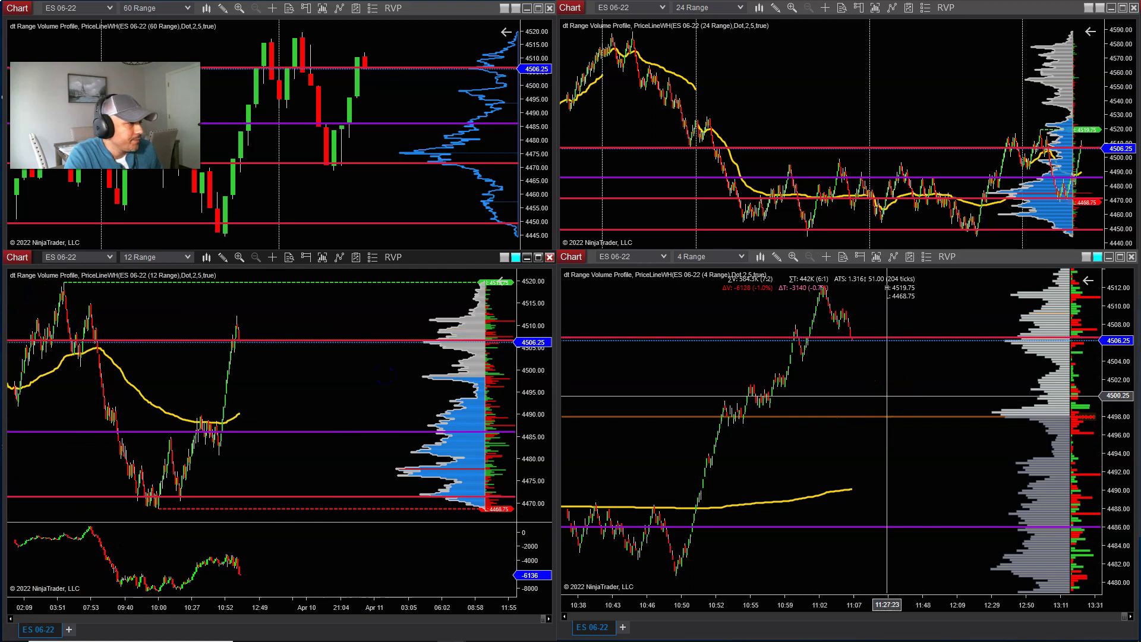
pyautogui.moveTo(338, 378); pyautogui.dragTo(358, 378)
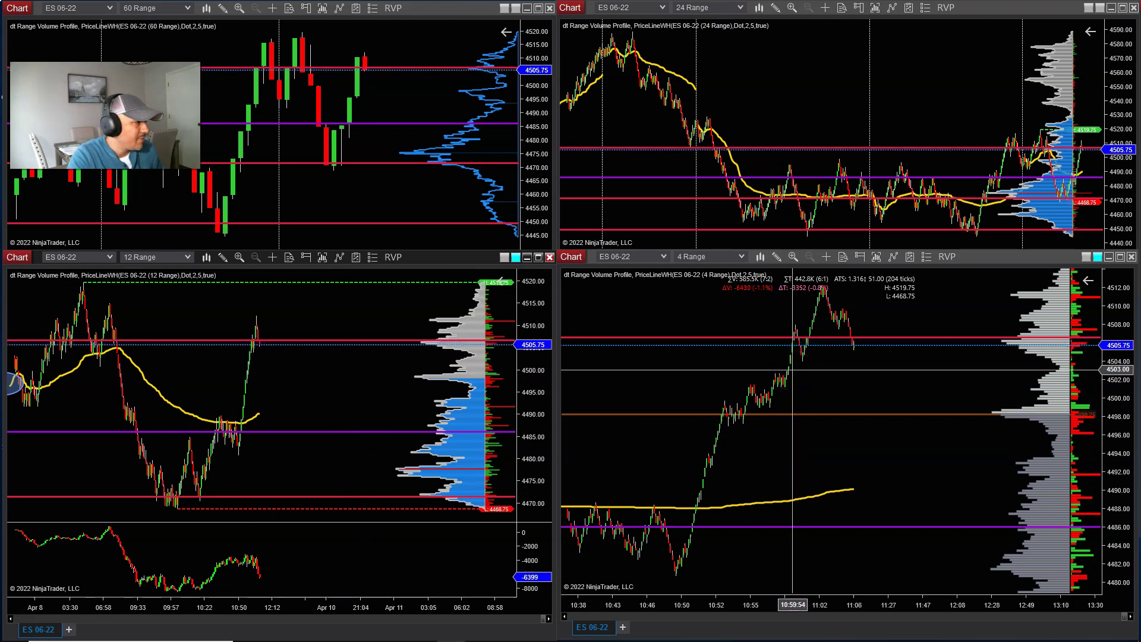
pyautogui.click(247, 393)
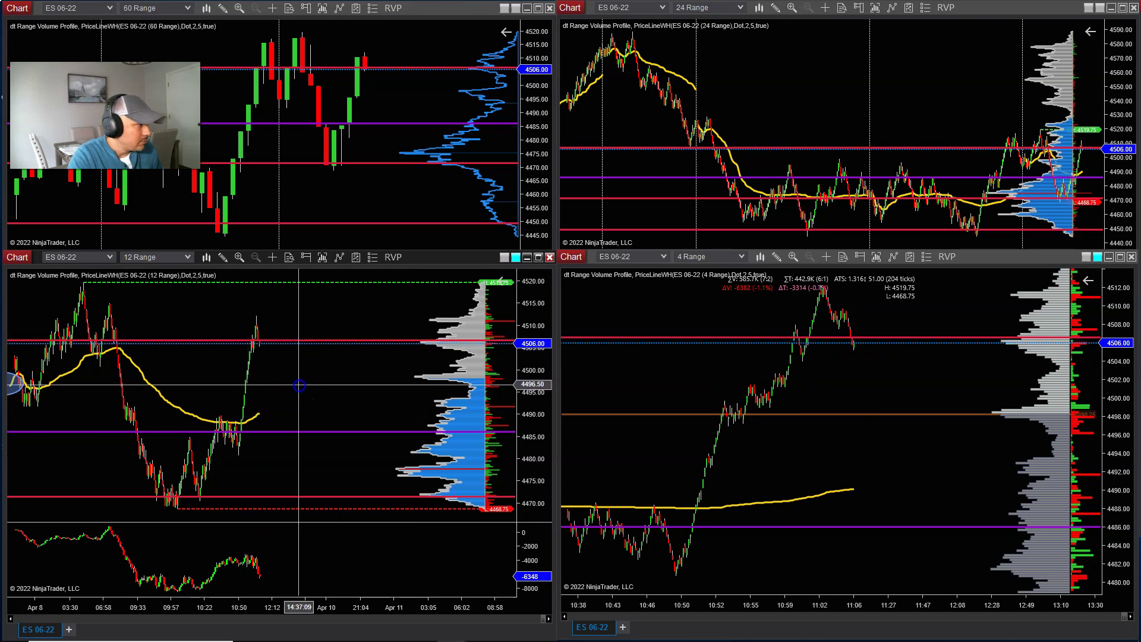
pyautogui.click(538, 375)
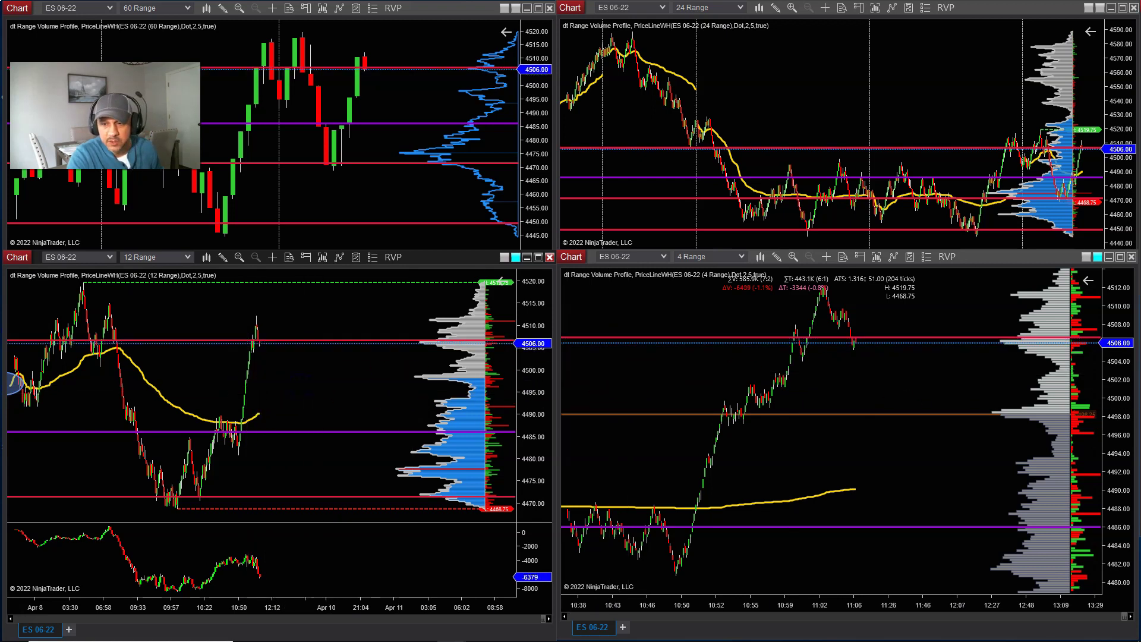
pyautogui.click(754, 400)
pyautogui.click(455, 440)
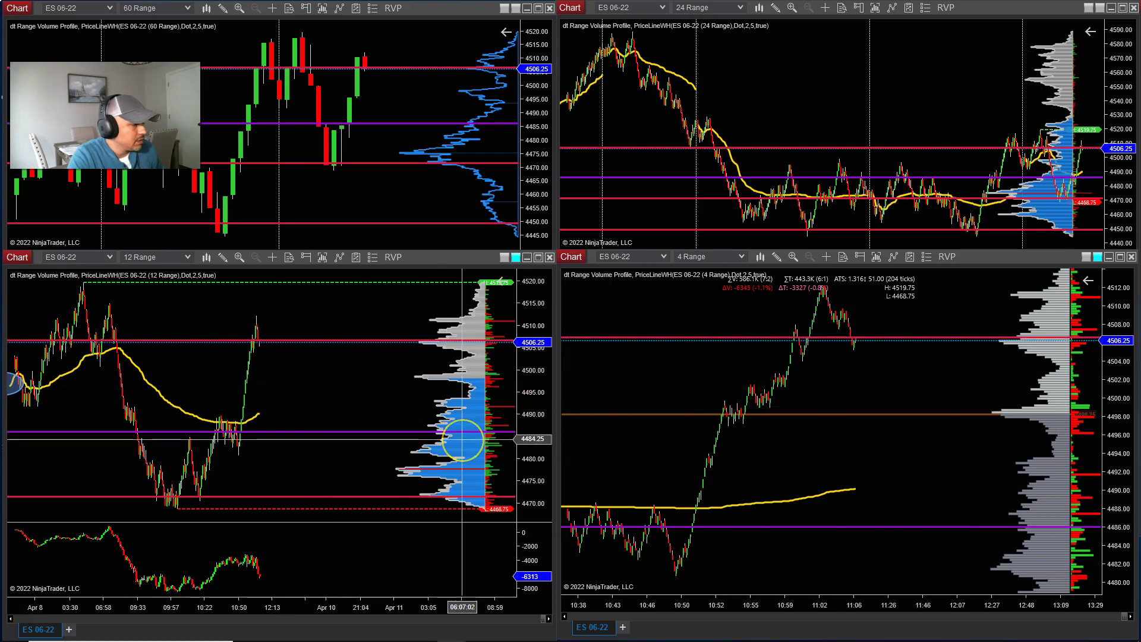
pyautogui.click(426, 408)
pyautogui.moveTo(376, 392); pyautogui.dragTo(389, 393)
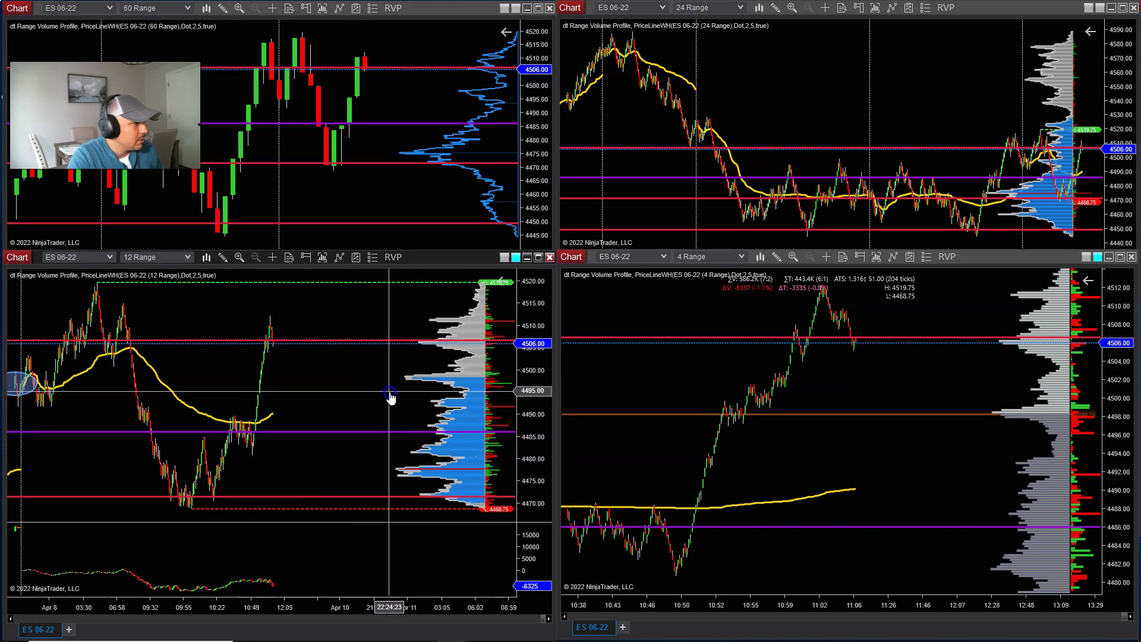
pyautogui.click(162, 485)
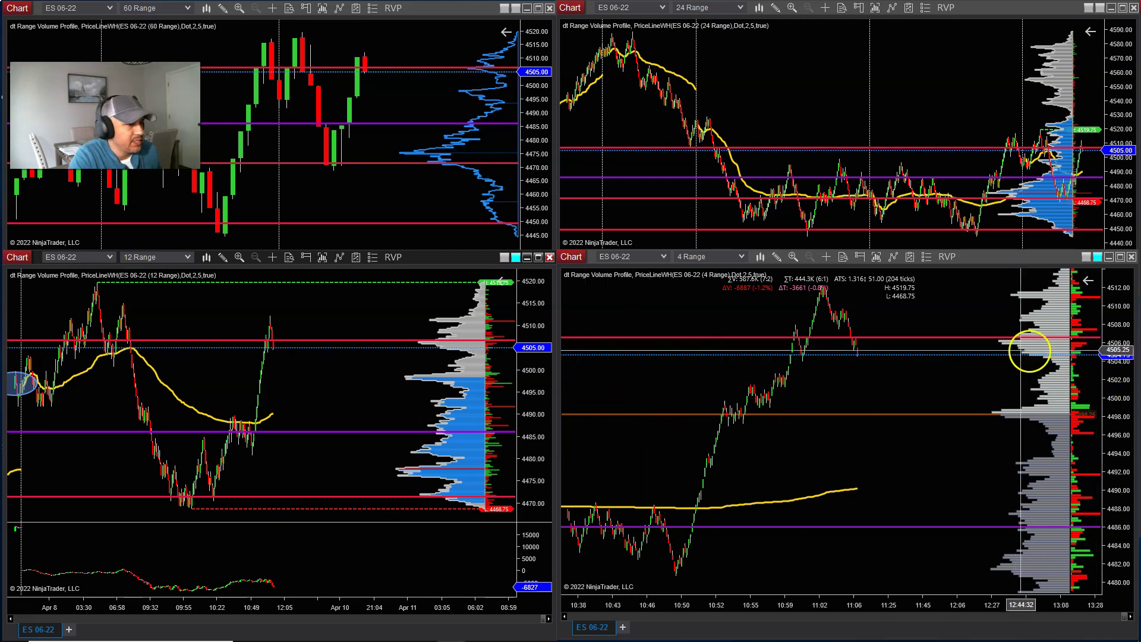
pyautogui.moveTo(333, 400); pyautogui.dragTo(346, 404)
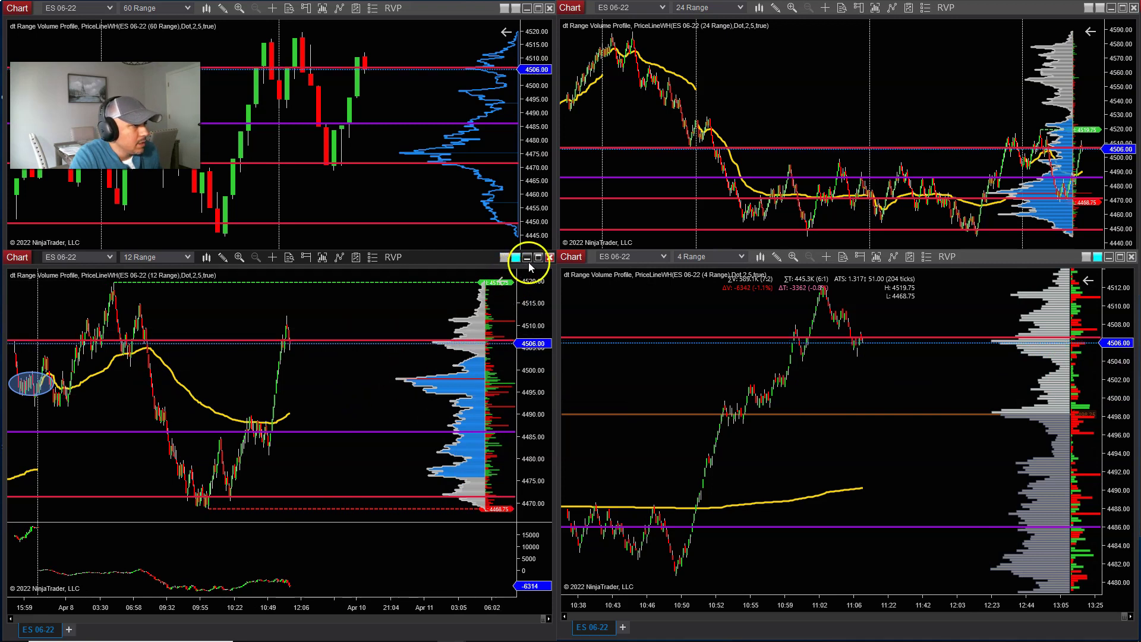
# Step: Examine the pullback from April 8's rally high around the upper red level on the maximized 12 Range chart
pyautogui.click(538, 257)
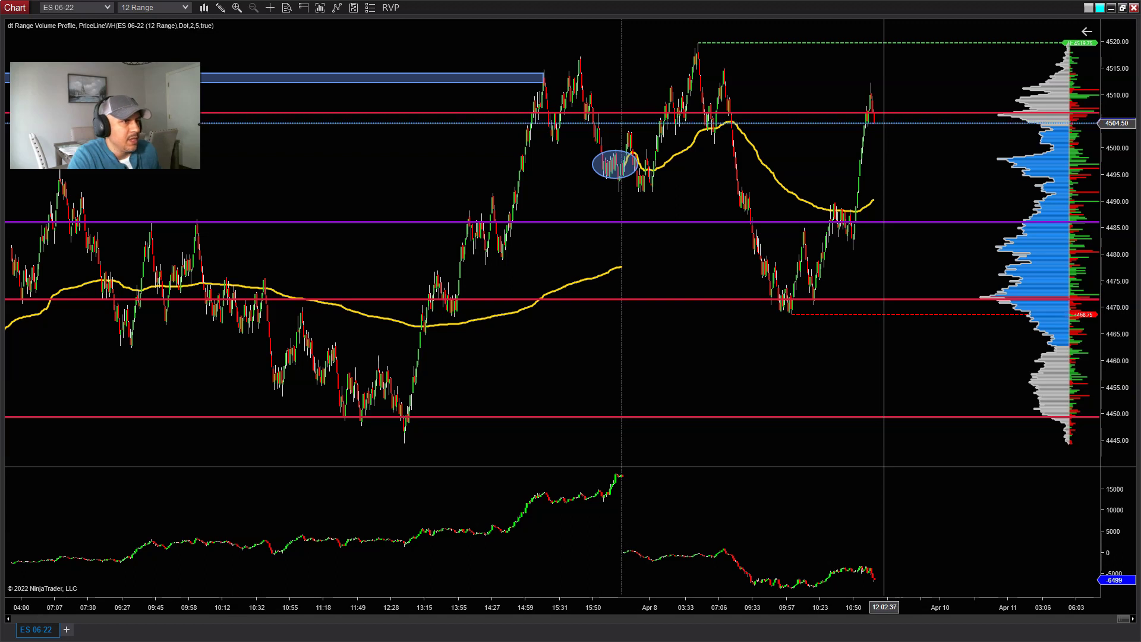
pyautogui.click(1123, 7)
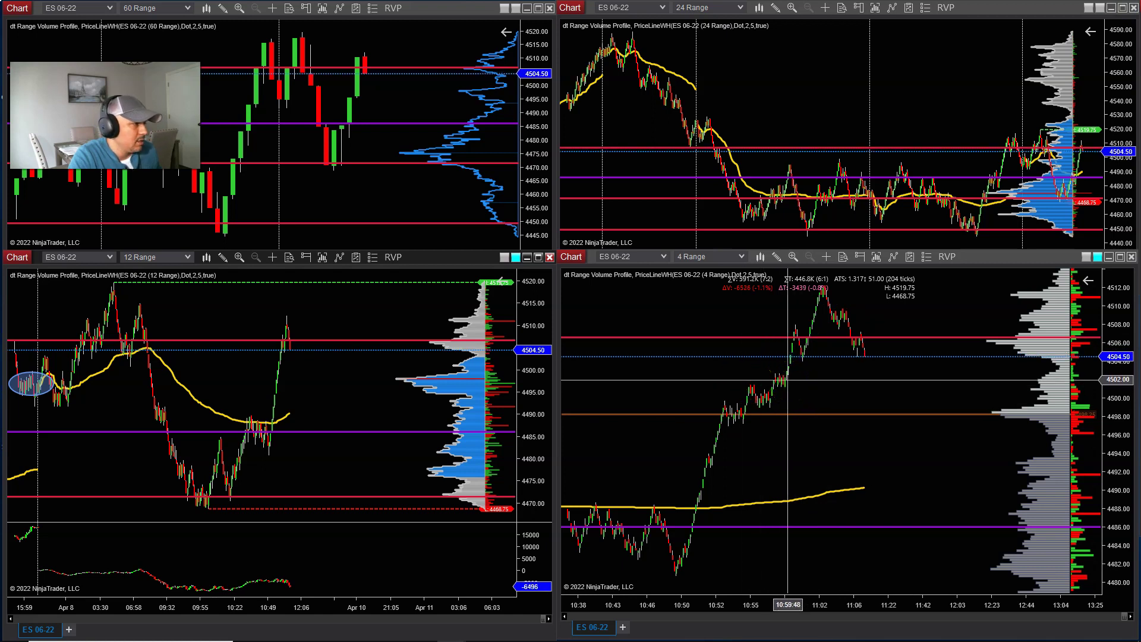
pyautogui.click(538, 258)
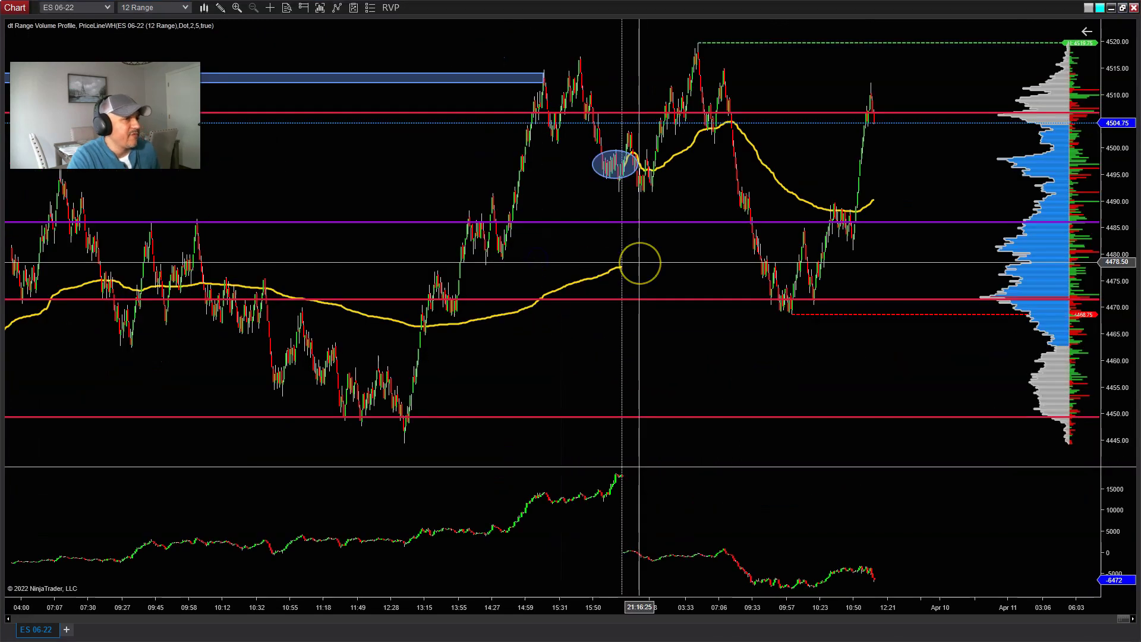